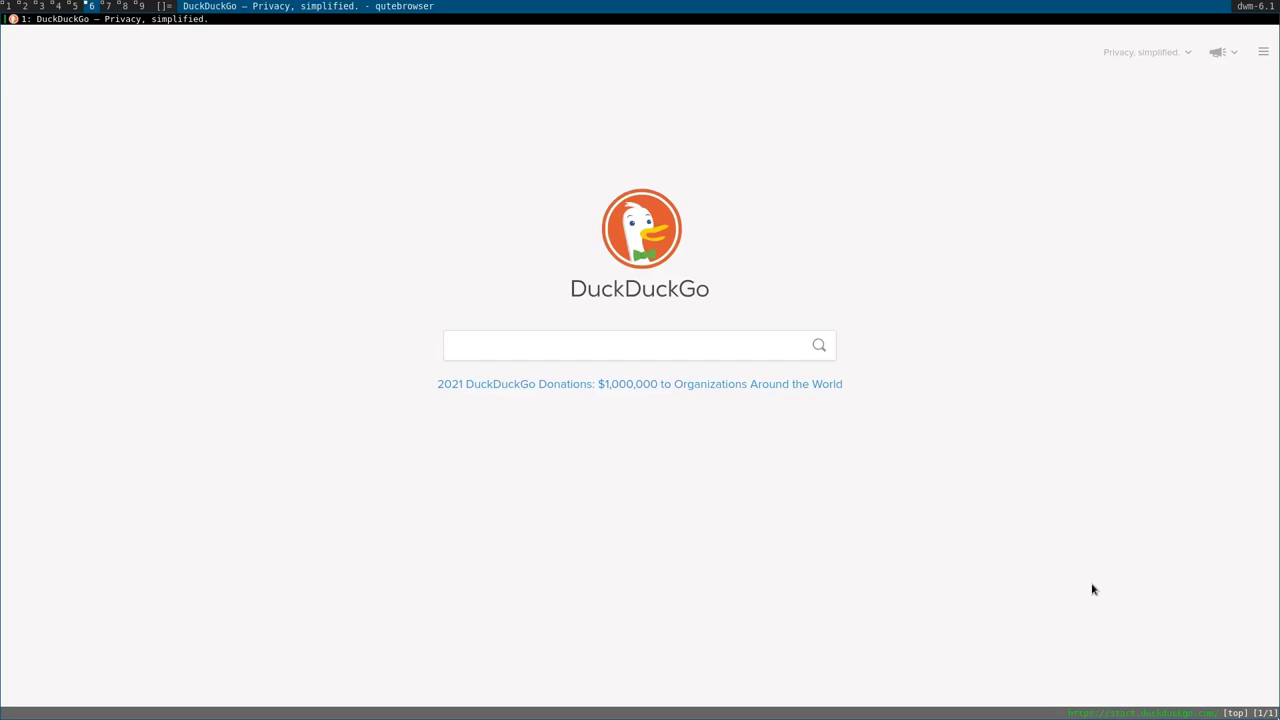
Search DuckDuckGo for 'overleaf' and open the 'Overleaf, Online LaTeX Editor' result.
left_click(621, 337)
type("over")
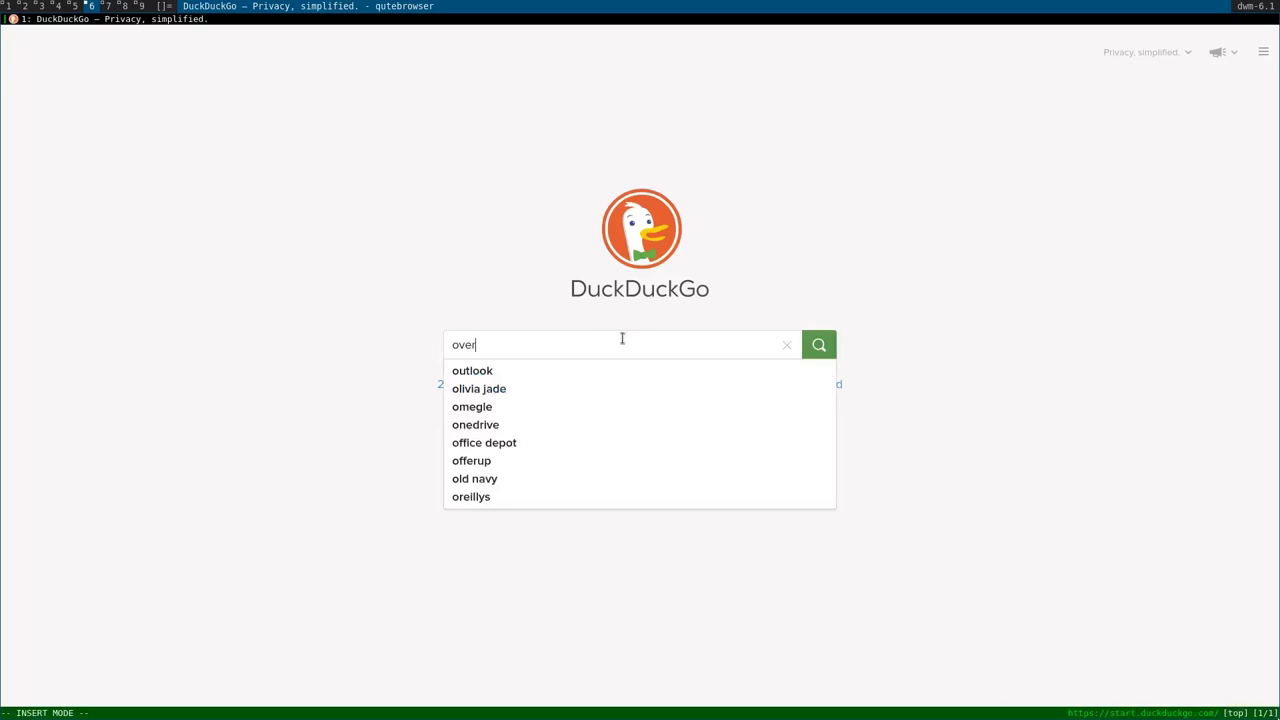
type("leaf")
key("Return")
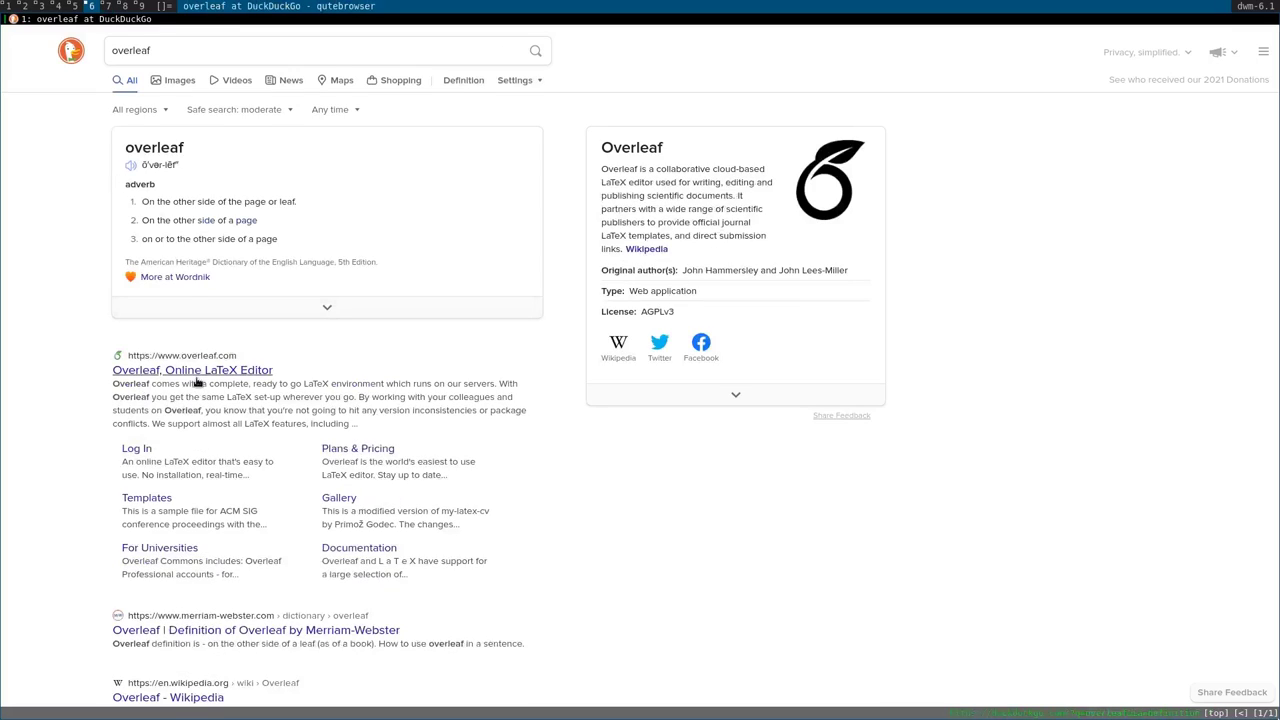
left_click(197, 379)
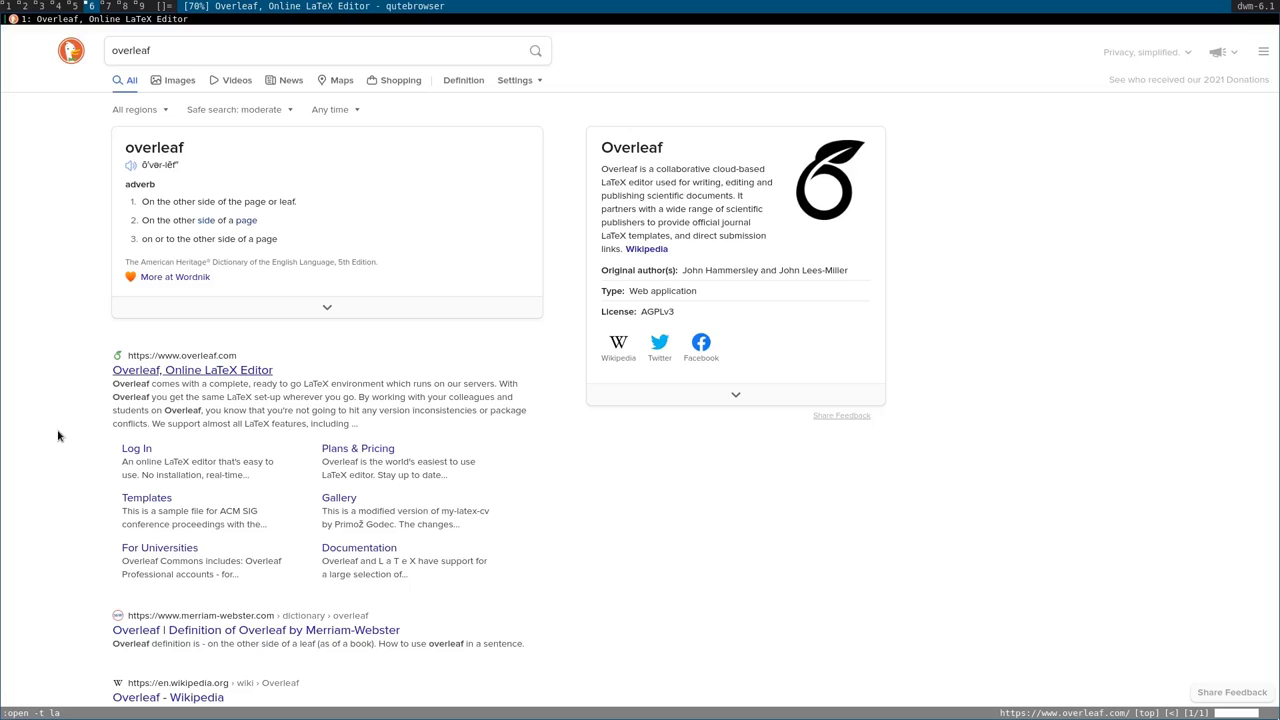
Open a new background tab searching for 'latex online'.
key("shift+o")
type("latex onlin")
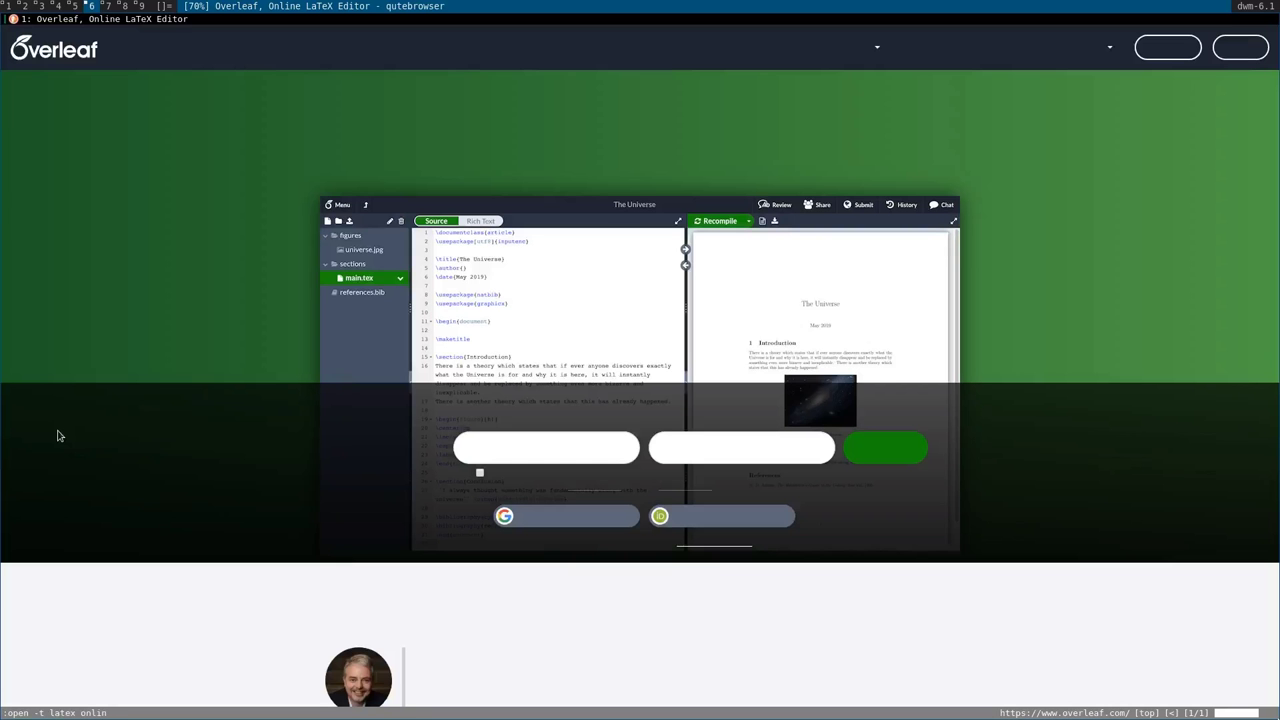
type("e")
key("Return")
Back on the Overleaf tab, go to the Register page.
key("shift+k")
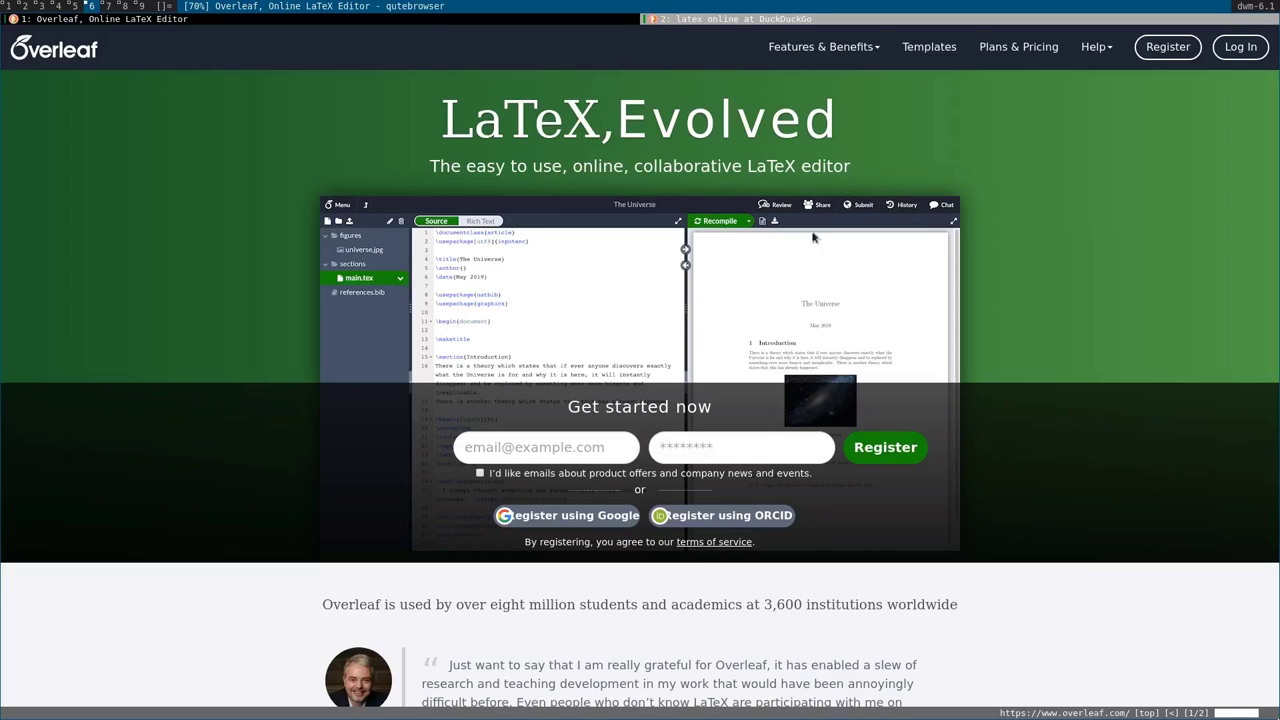
scroll(1077, 267, "down", 3)
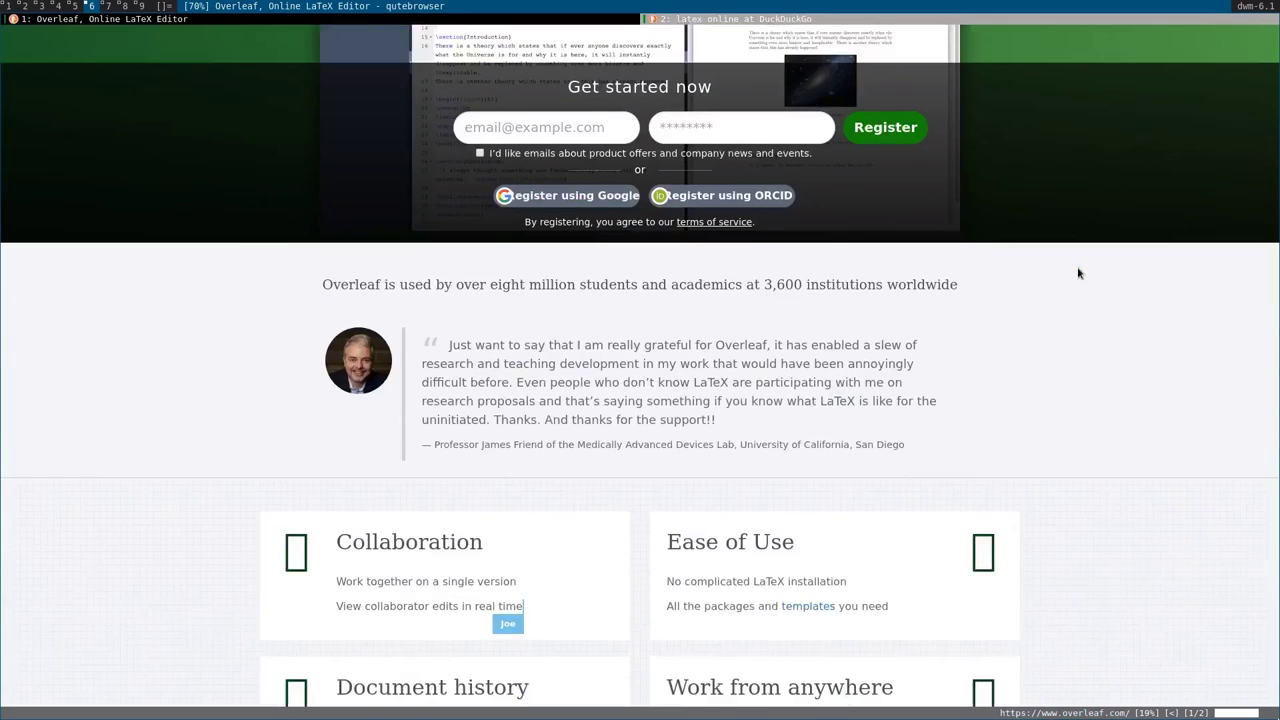
scroll(1077, 267, "up", 3)
left_click(1148, 52)
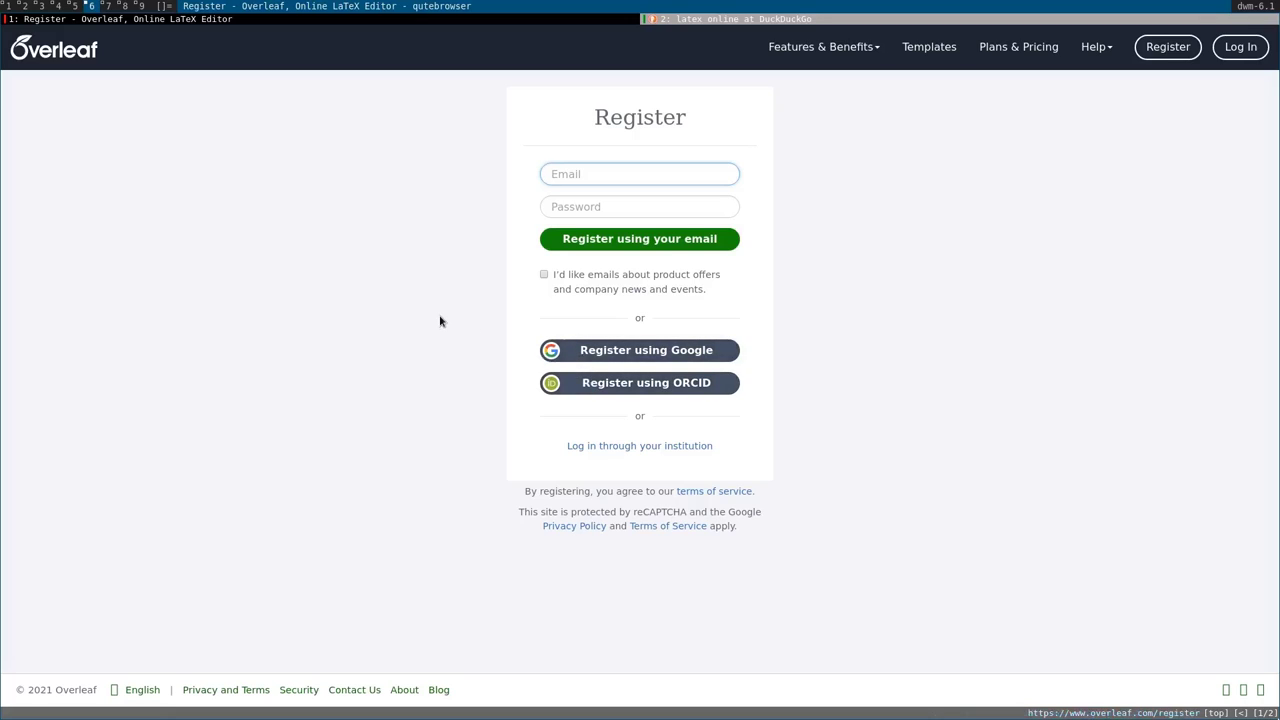
Search 'guerilla mail' in a new tab and open the Guerrilla Mail site for a disposable address.
key("shift+o")
type("guerilla mail")
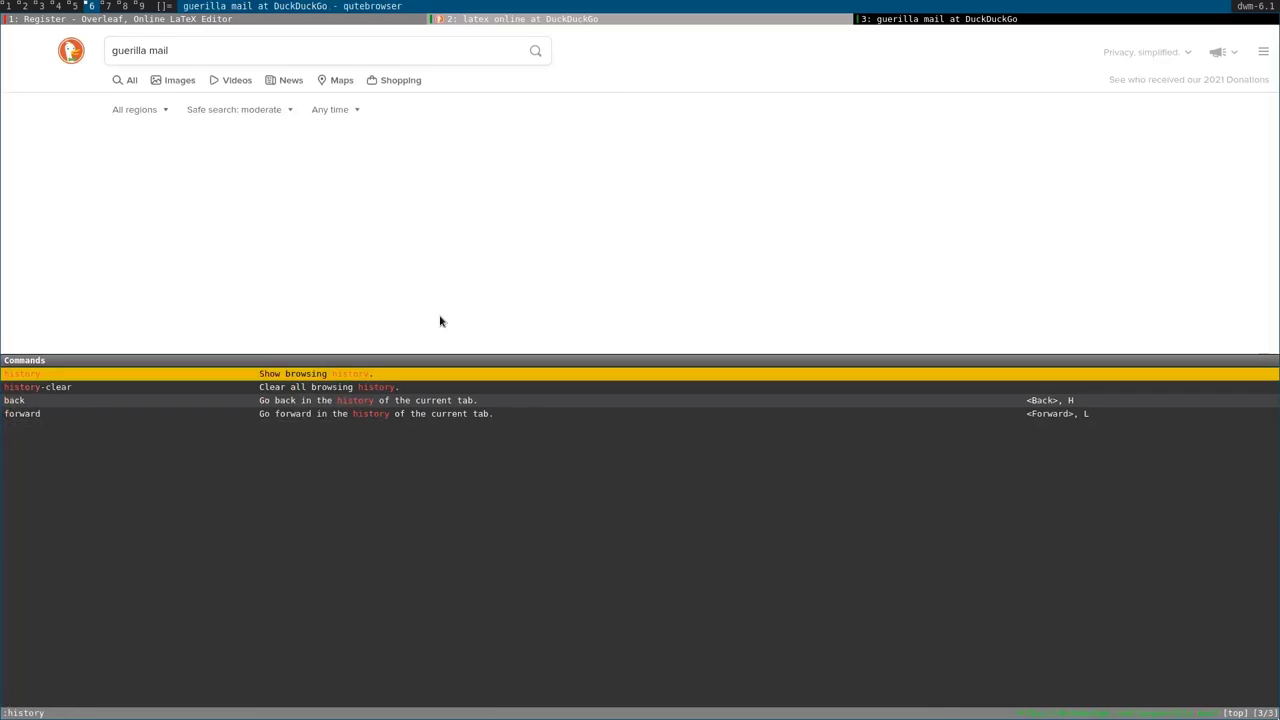
key("Return")
key("y")
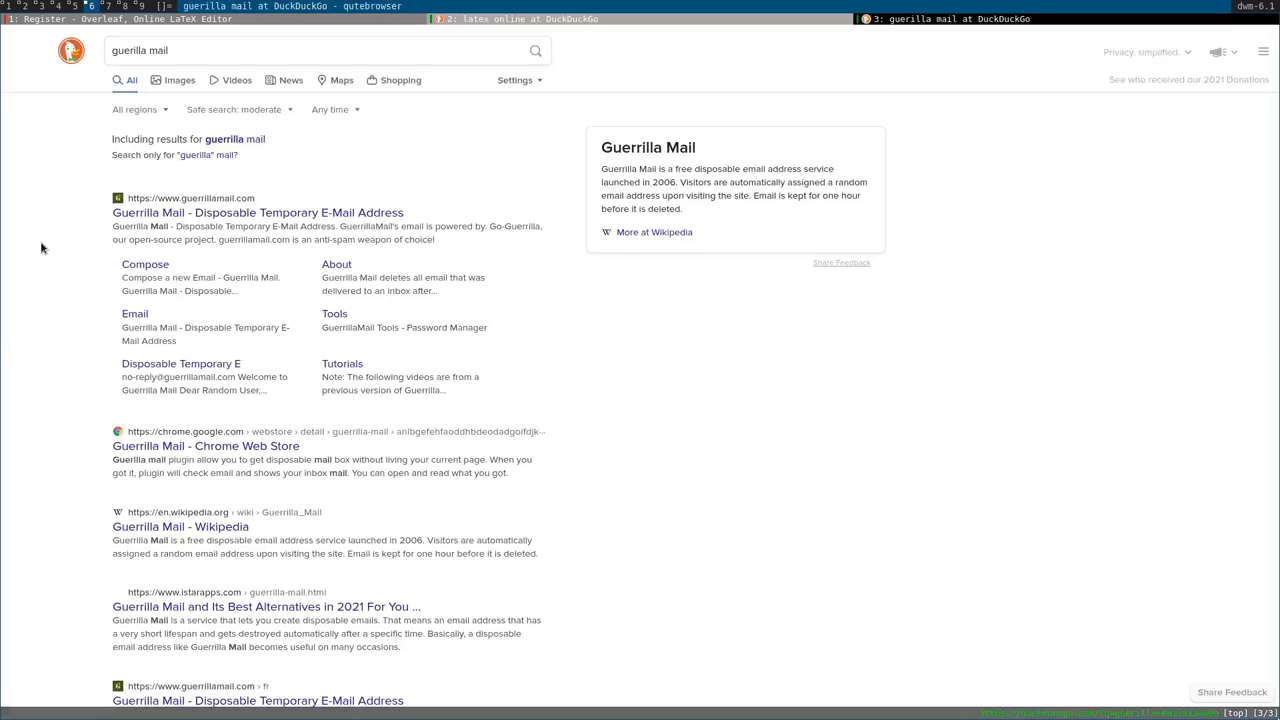
left_click(170, 210)
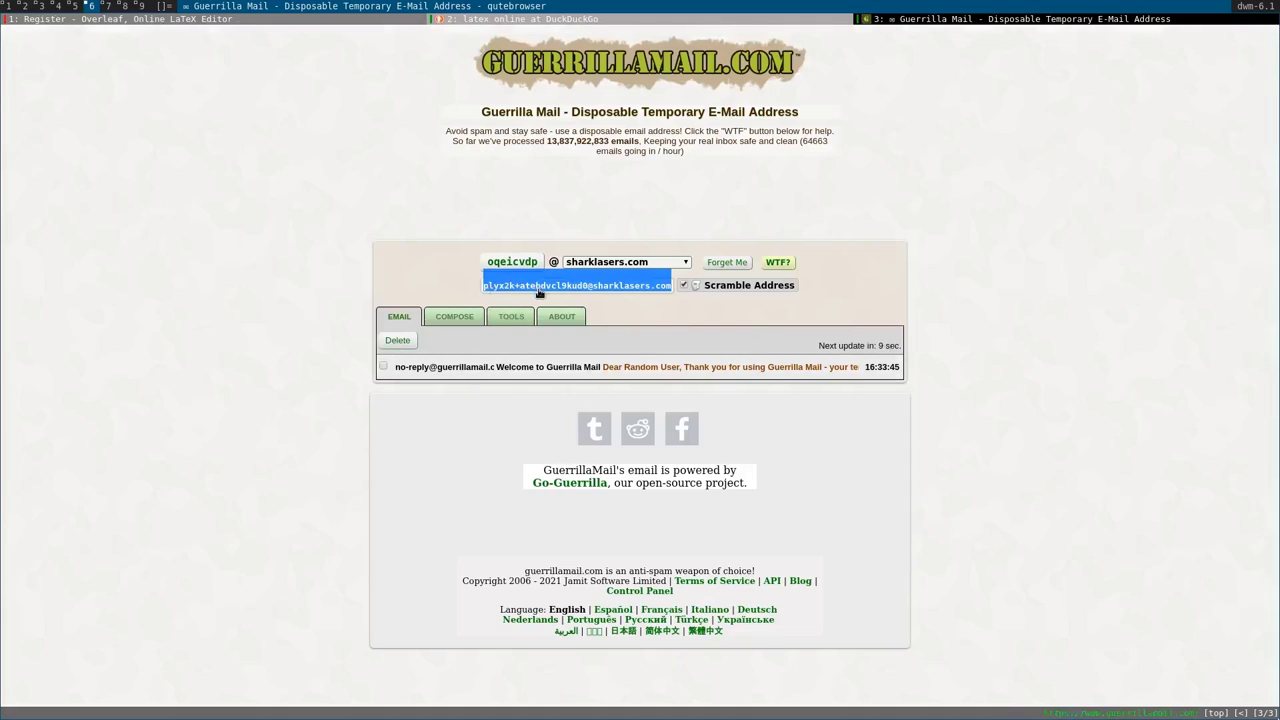
Fill the Overleaf registration form with the disposable email and a password, then submit it.
key("alt+1")
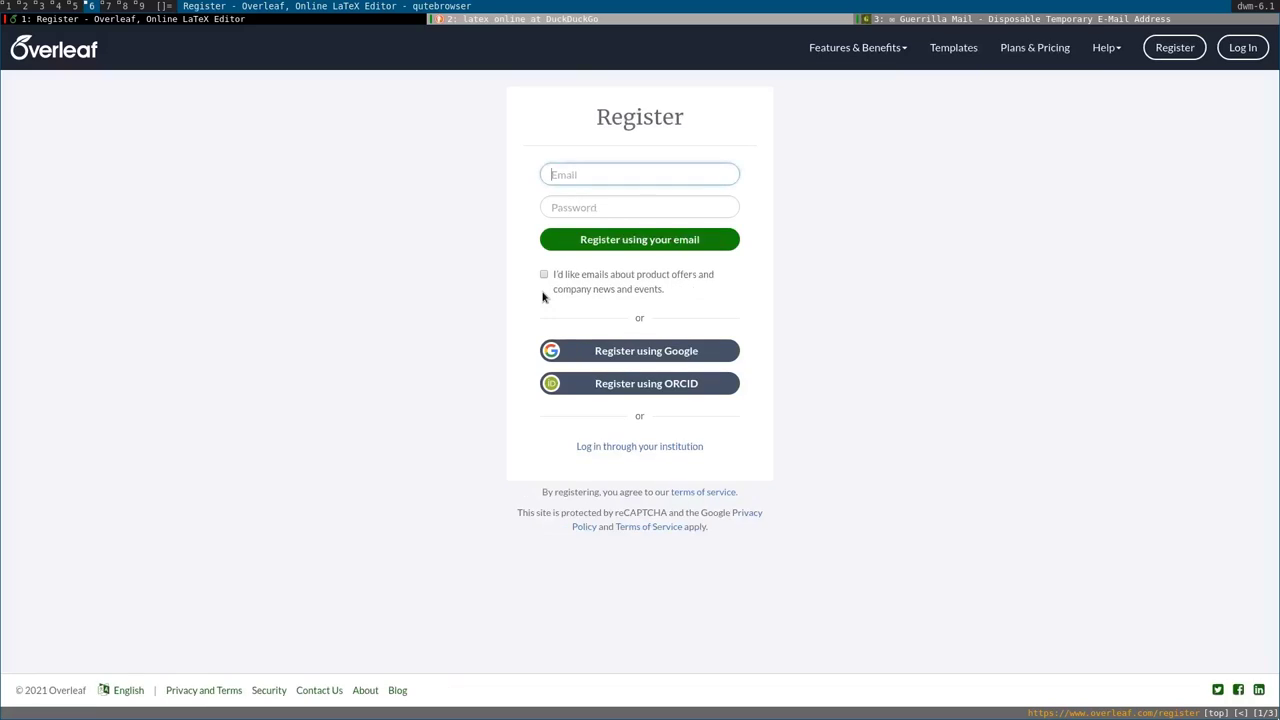
left_click(602, 186)
key("ctrl+v")
left_click(590, 213)
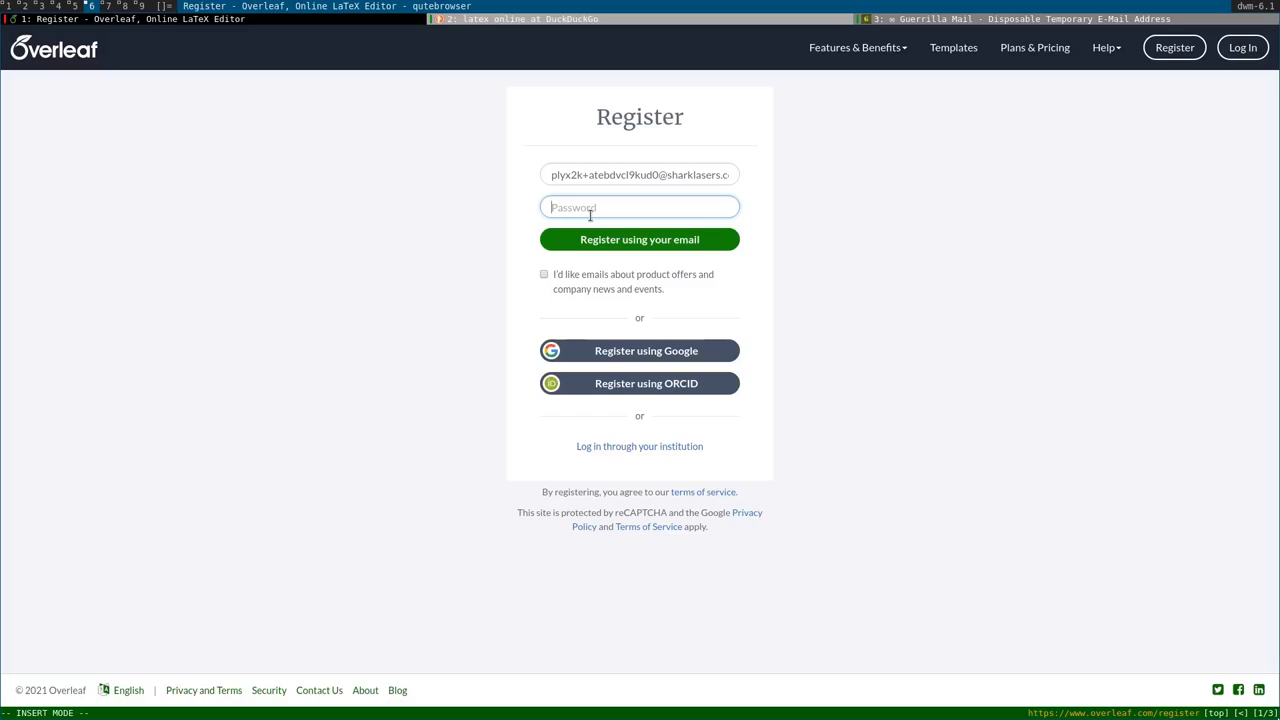
type("••••••••••••••••••")
left_click(584, 244)
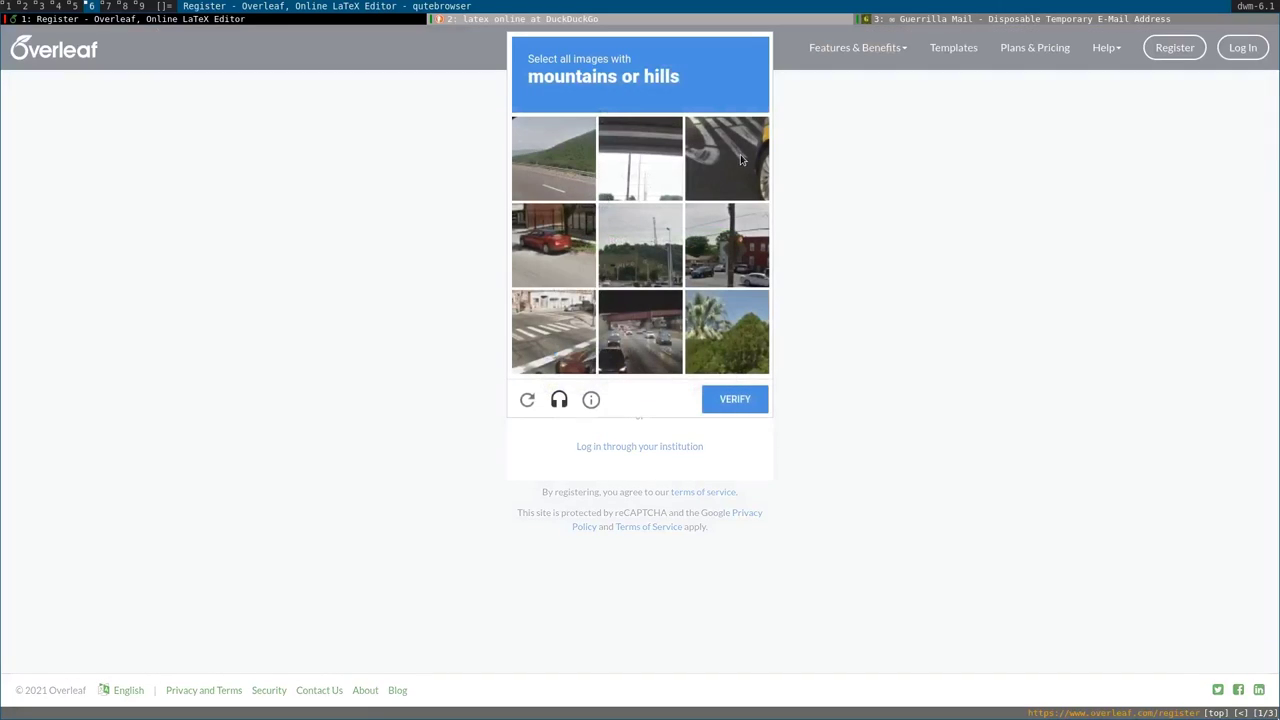
Solve the reCAPTCHA image challenges (hills, then bridges) to complete registration.
left_click(557, 180)
left_click(720, 347)
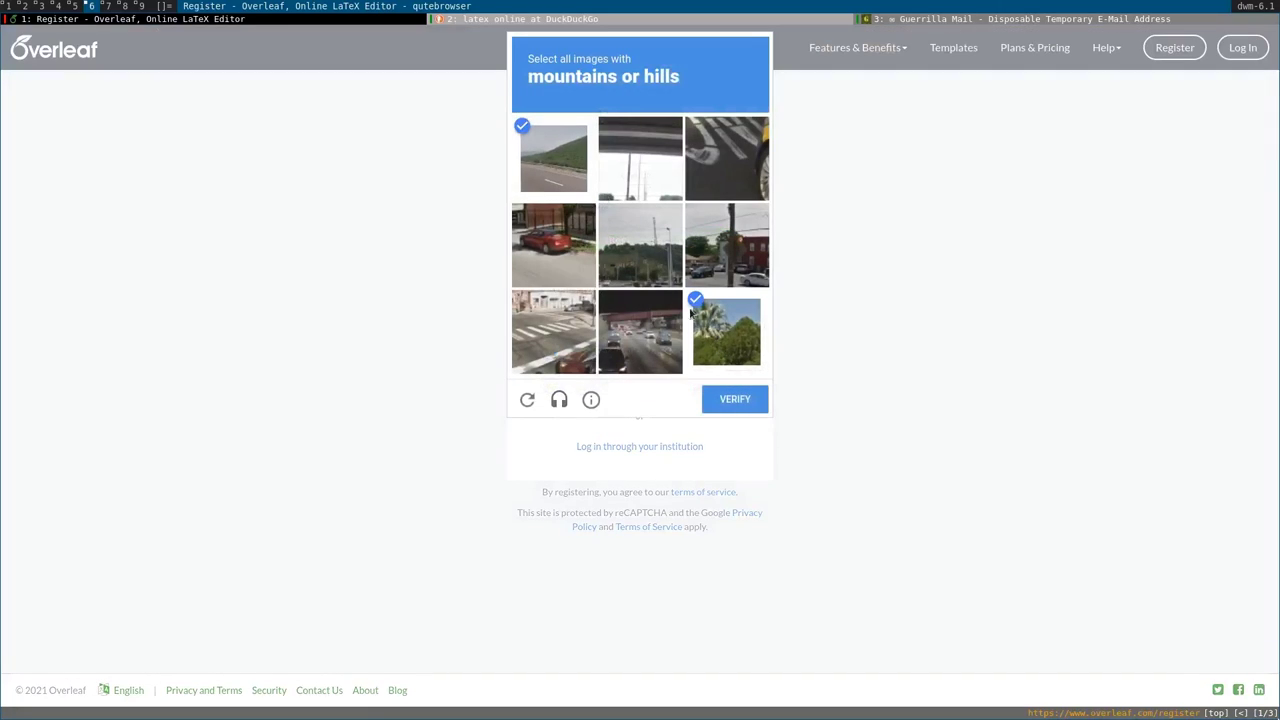
left_click(637, 244)
left_click(733, 400)
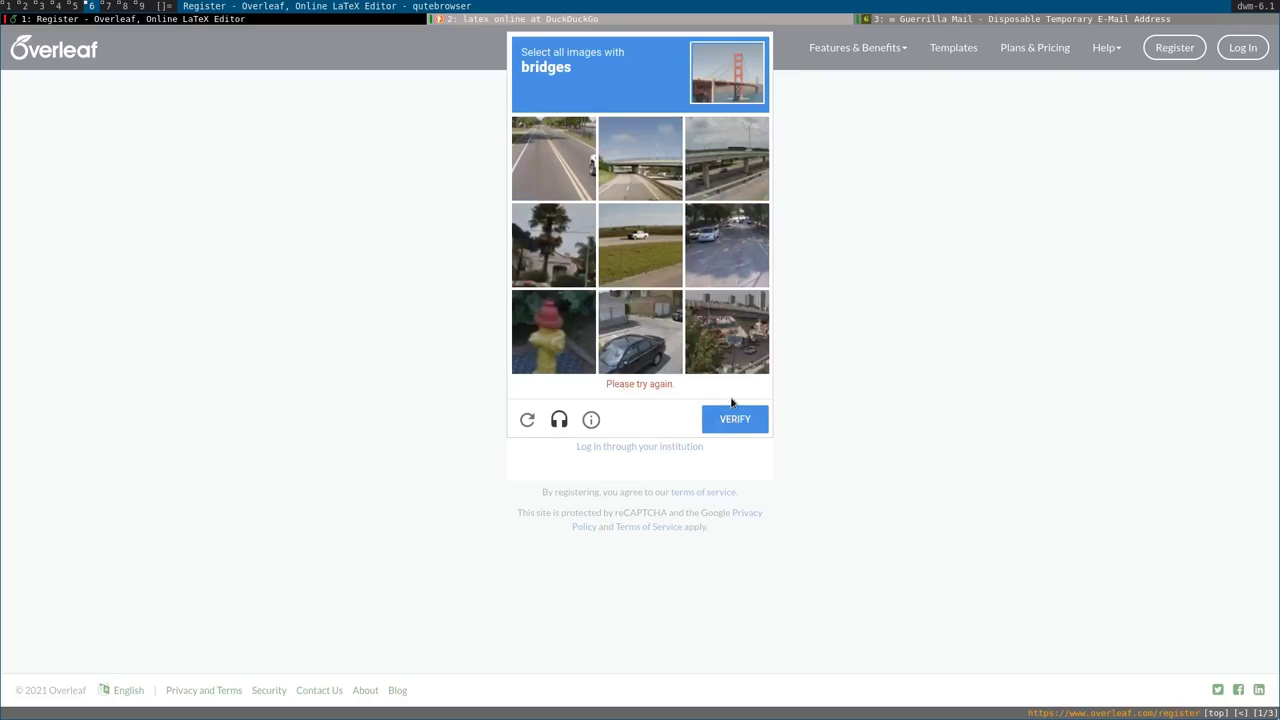
left_click(743, 162)
left_click(644, 161)
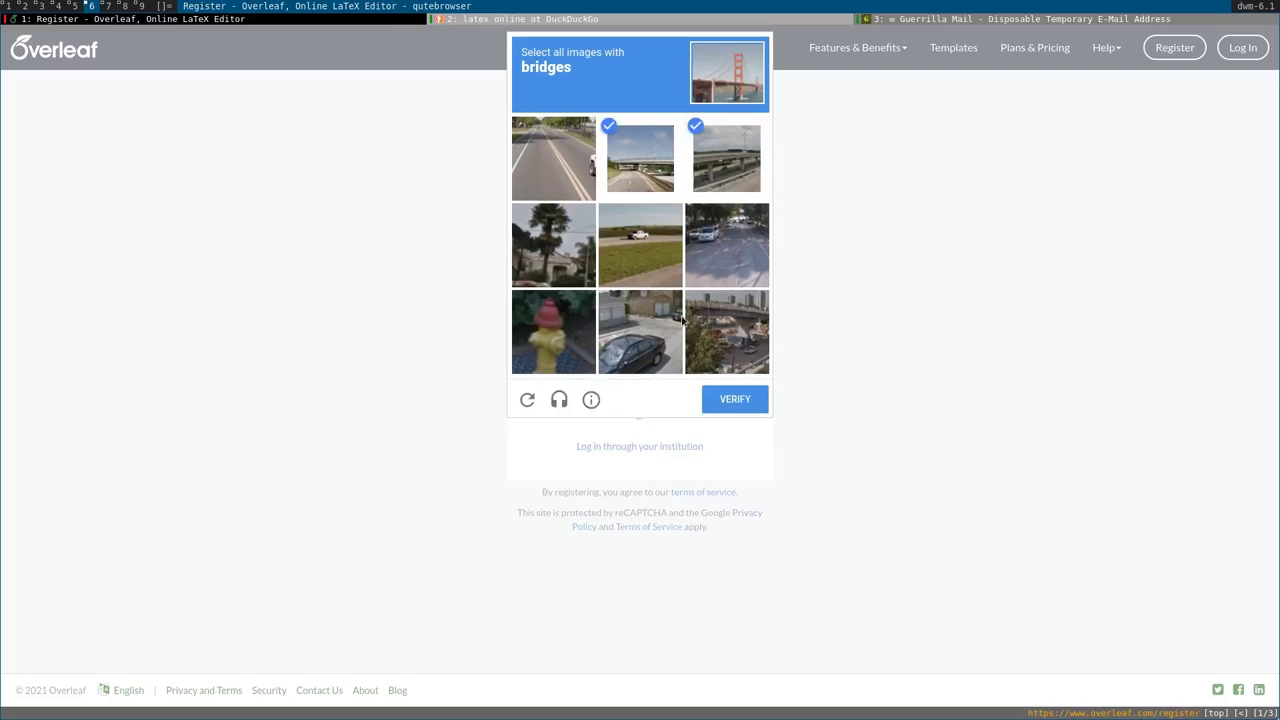
left_click(733, 345)
left_click(734, 398)
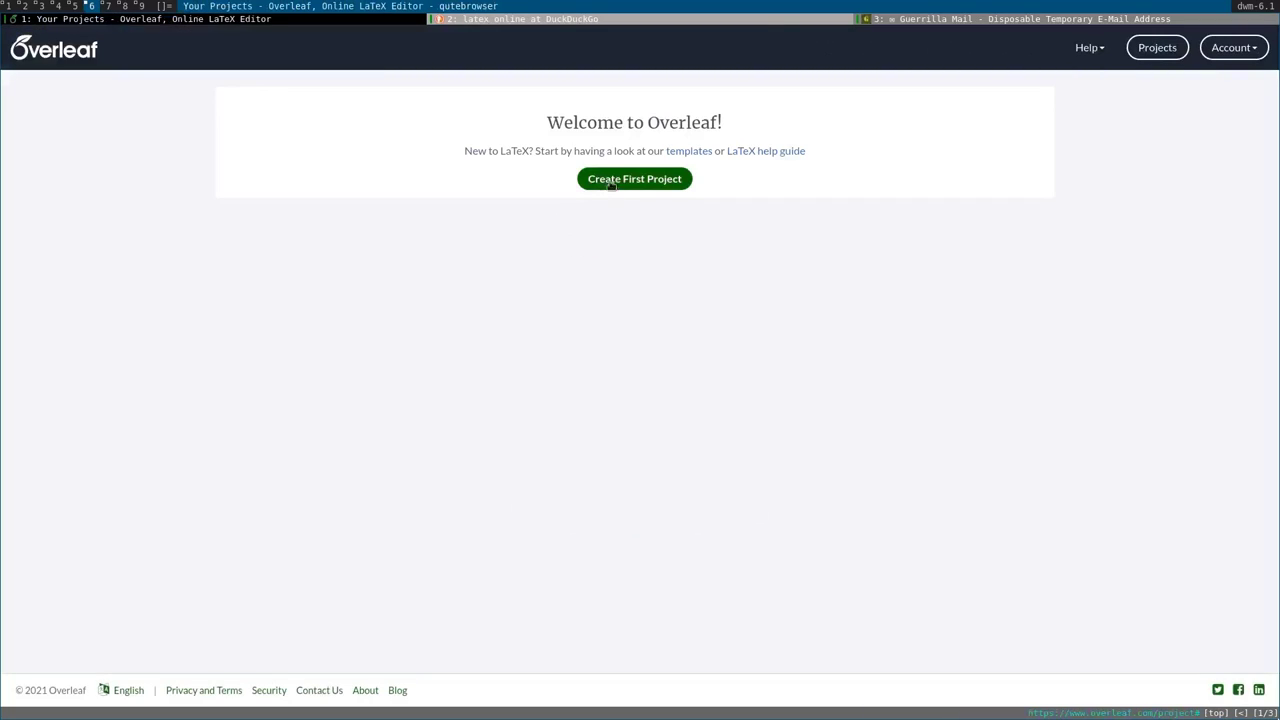
Create a project from the Physiome Journal Article Template in the Academic Journal gallery.
left_click(613, 188)
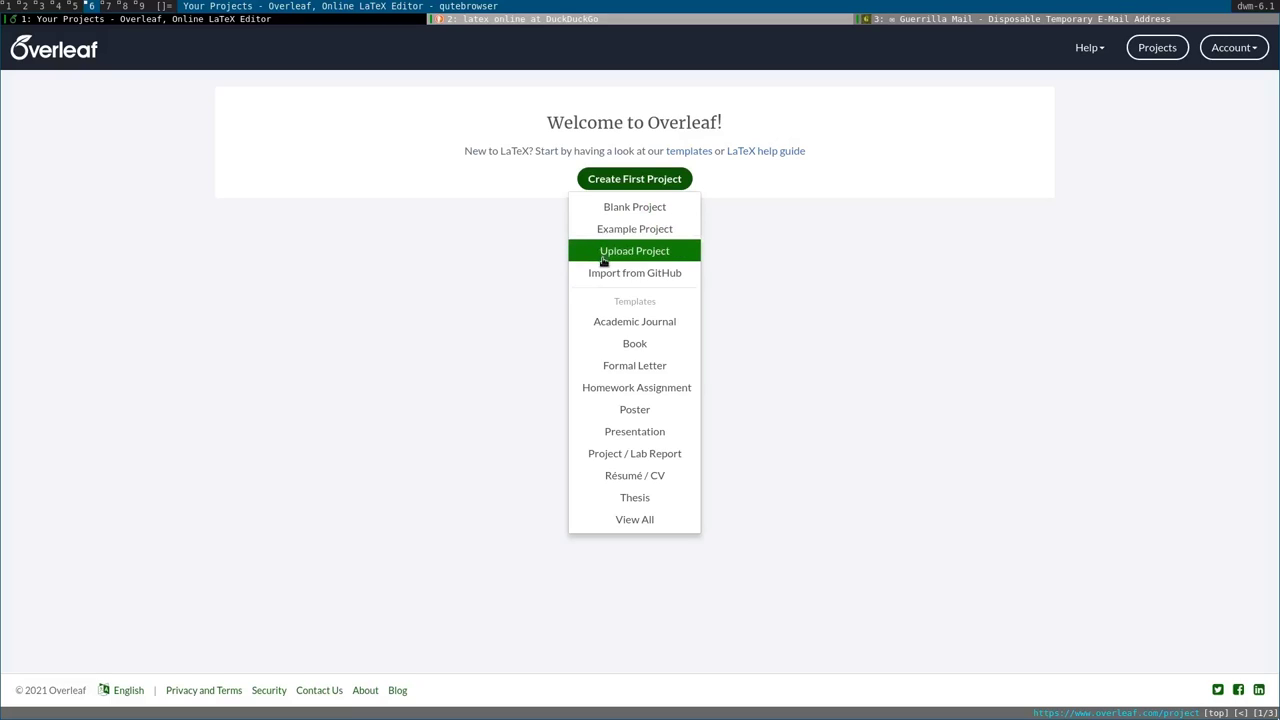
left_click(591, 328)
scroll(217, 234, "down", 5)
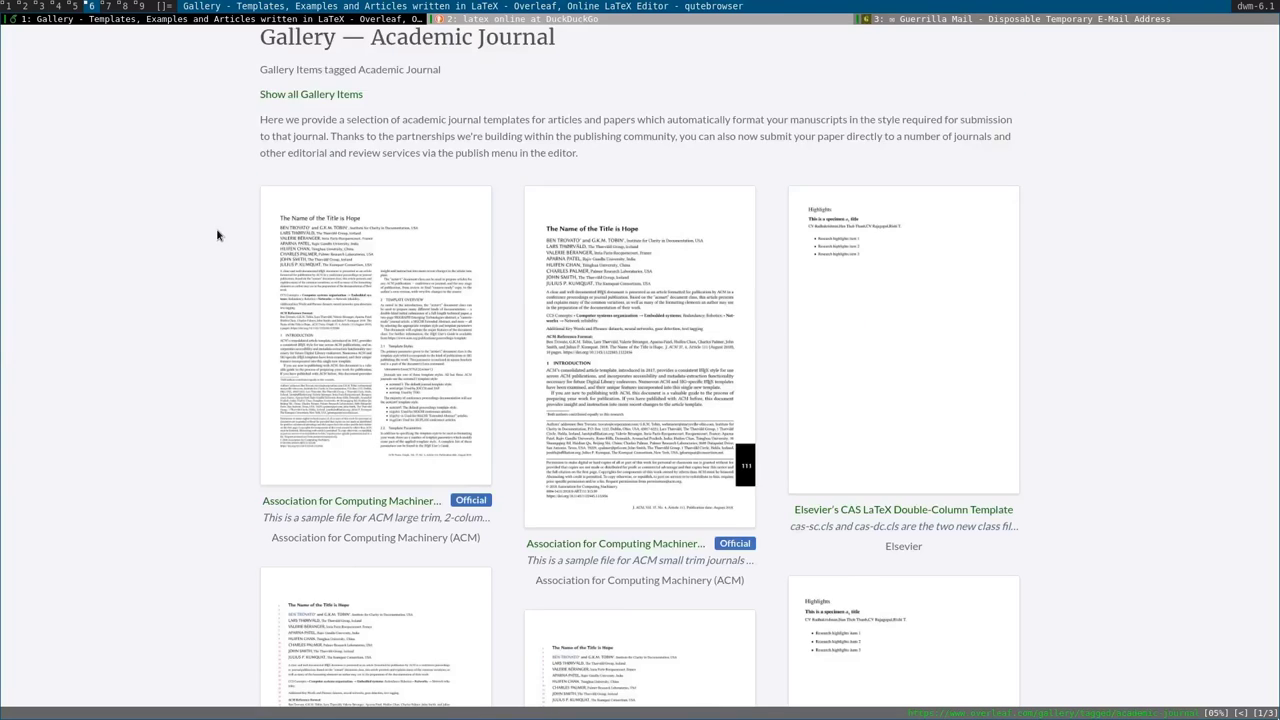
scroll(217, 234, "down", 6)
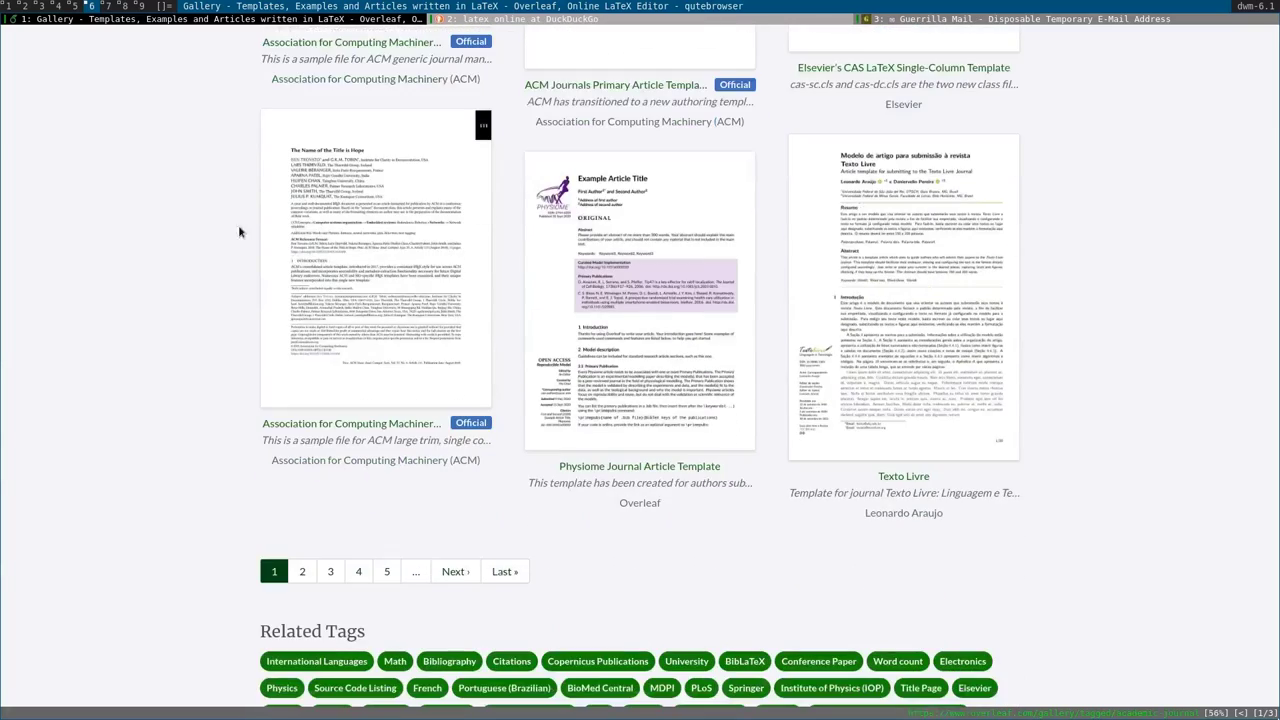
left_click(646, 322)
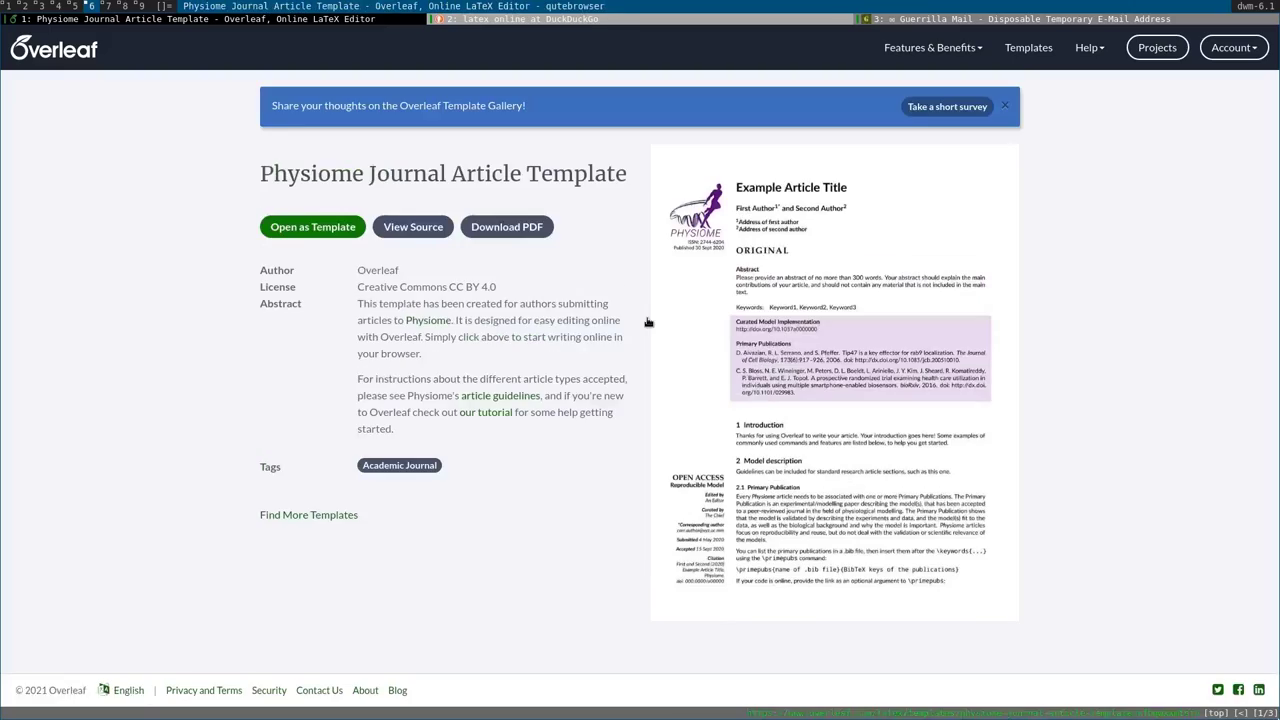
left_click(305, 230)
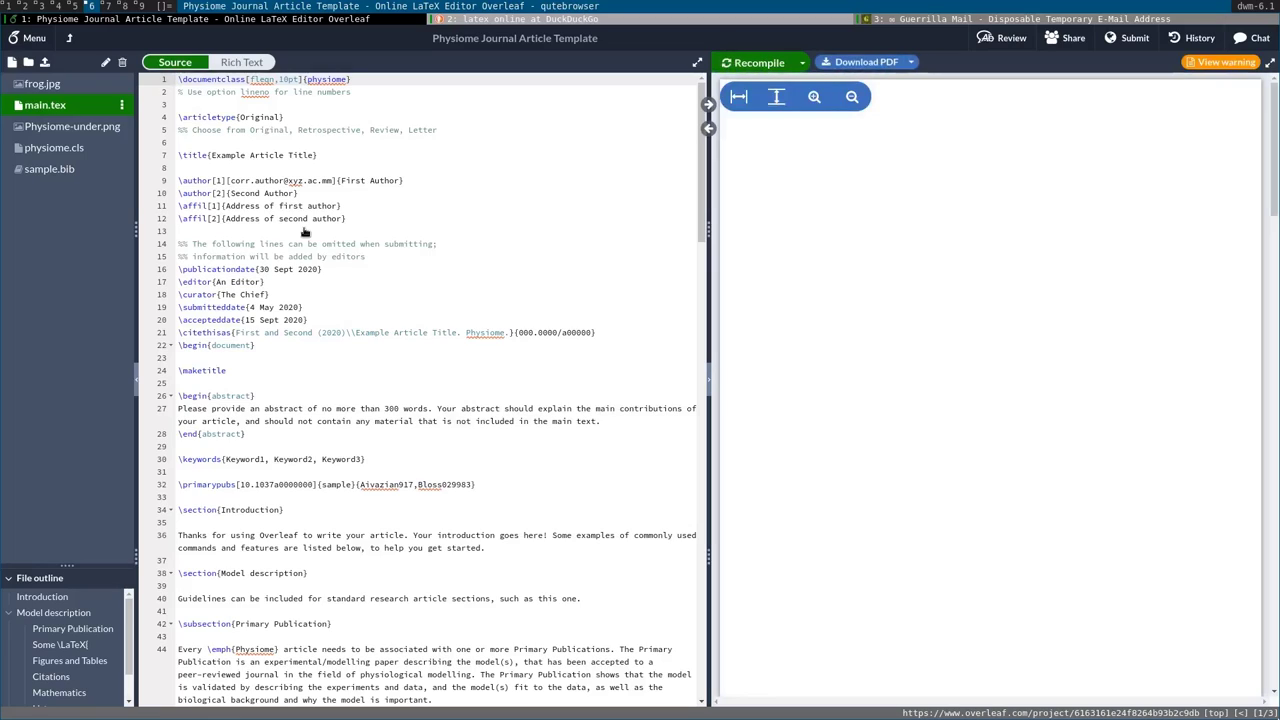
scroll(304, 230, "down", 20)
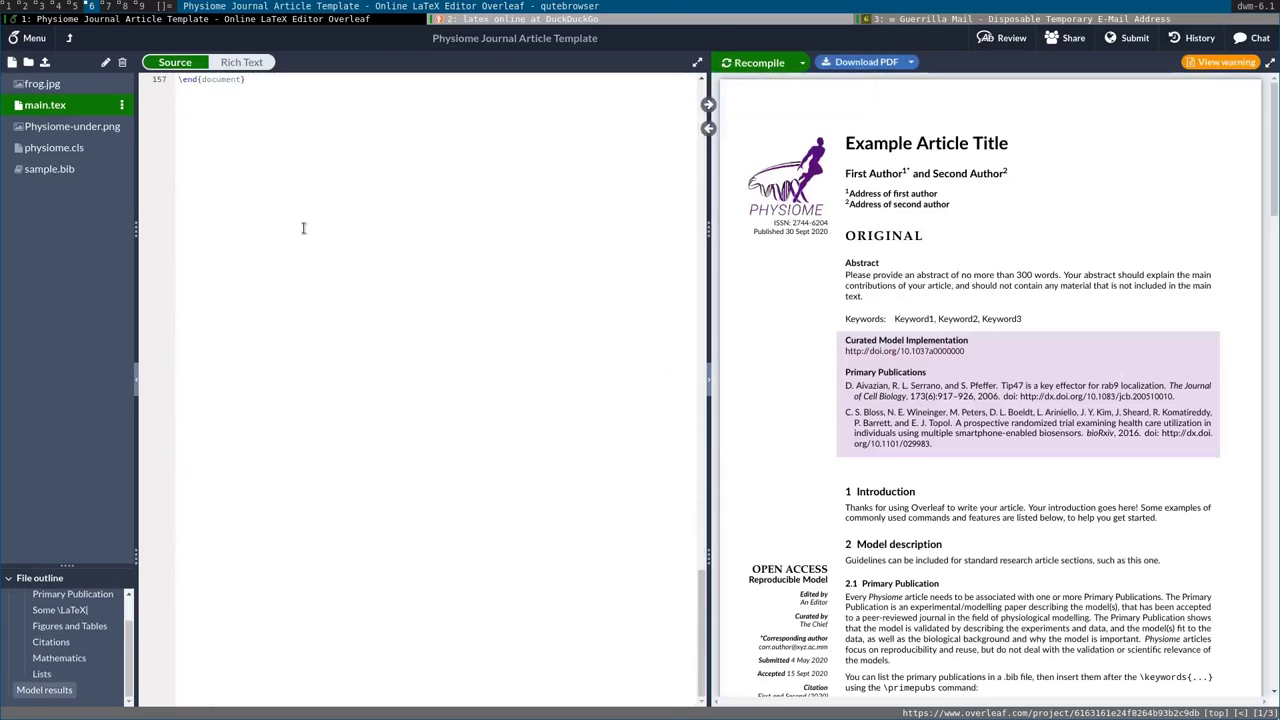
scroll(304, 228, "up", 20)
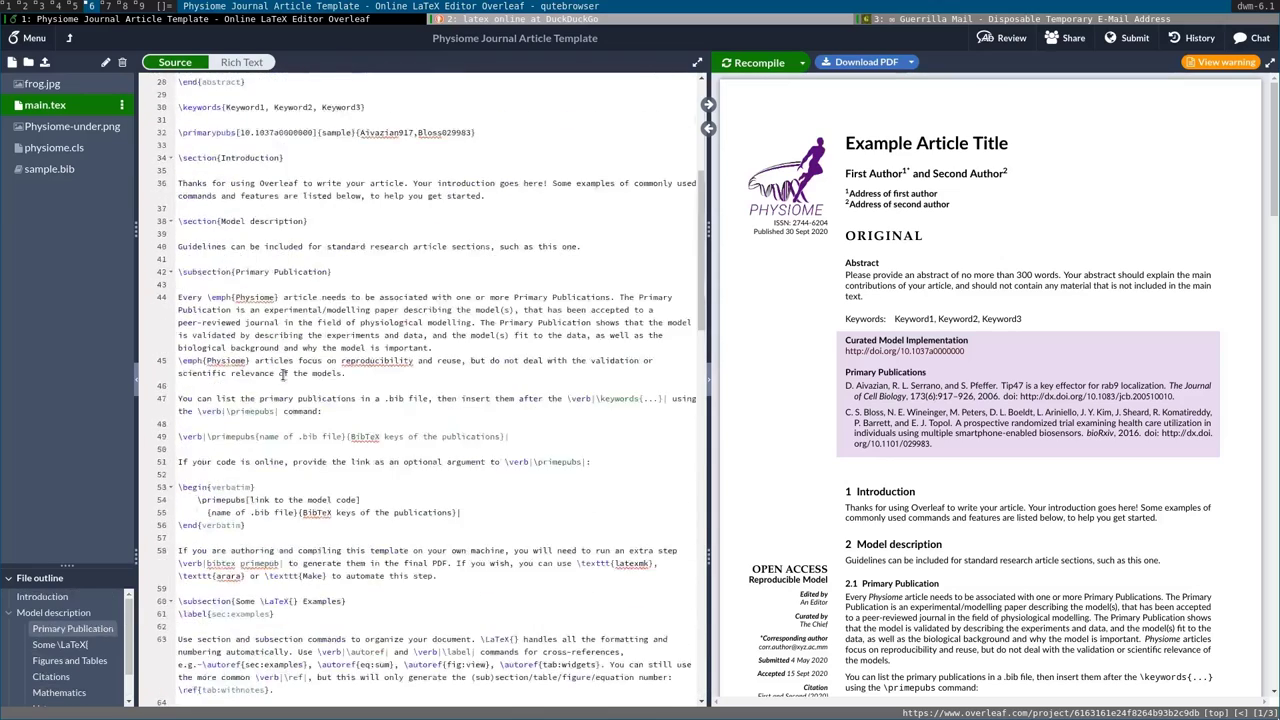
scroll(283, 374, "up", 5)
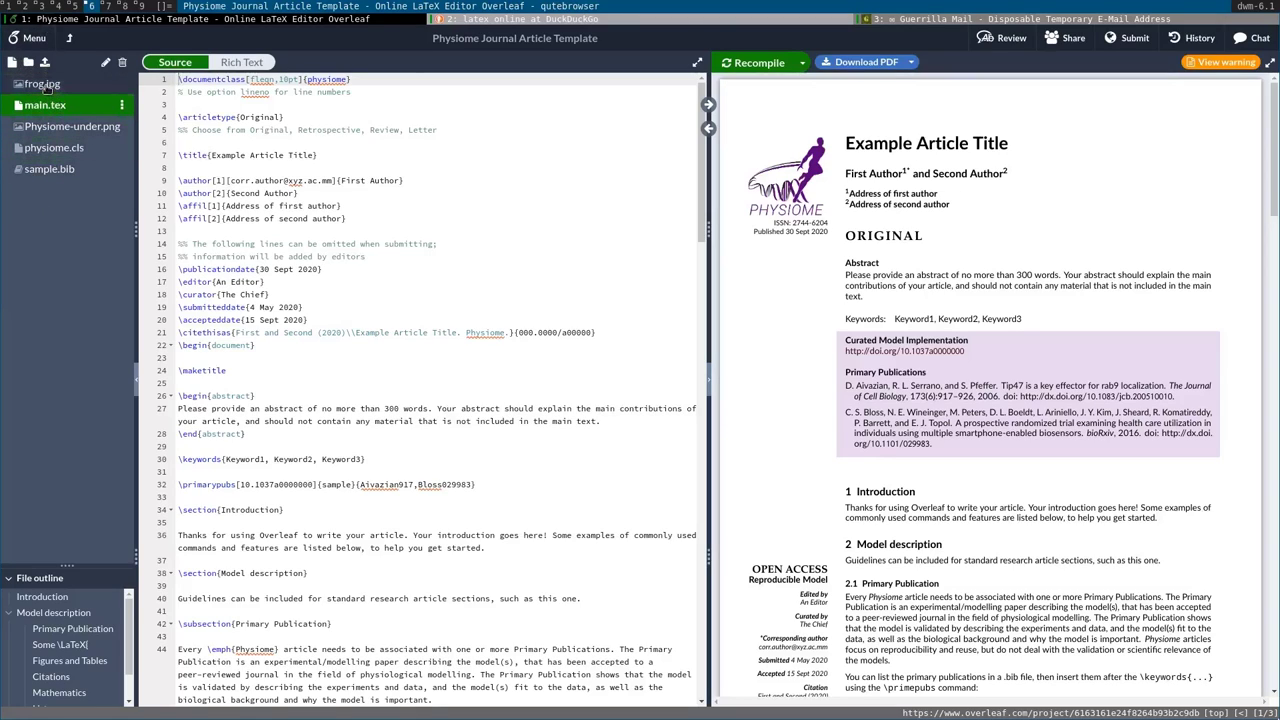
left_click(45, 86)
left_click(46, 105)
left_click(50, 128)
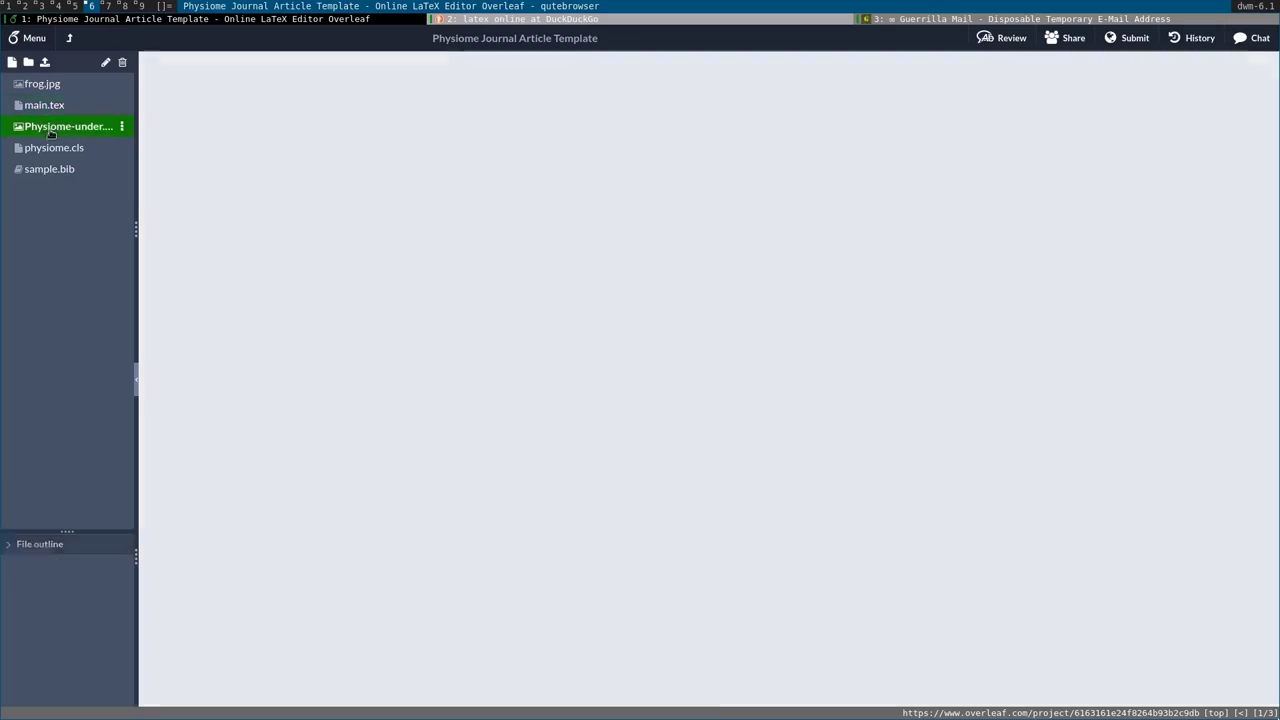
left_click(54, 147)
left_click(49, 168)
left_click(60, 105)
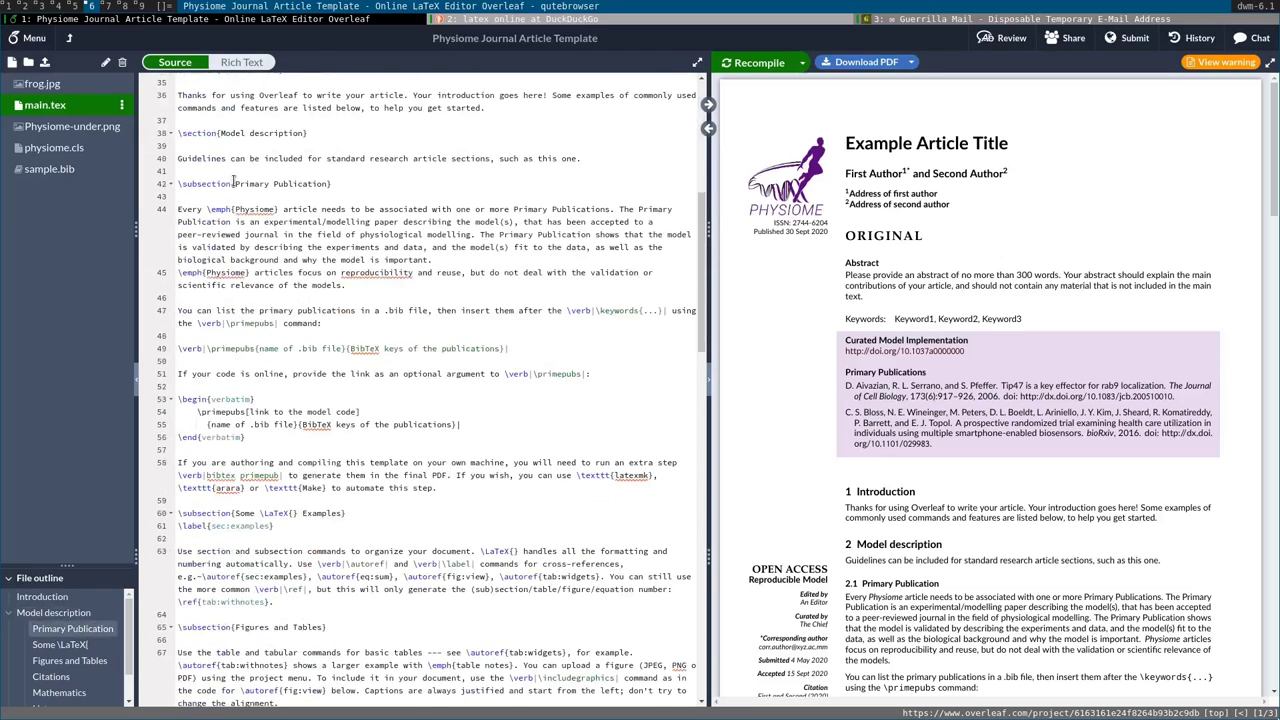
left_click_drag(211, 154, 316, 155)
type("cMN")
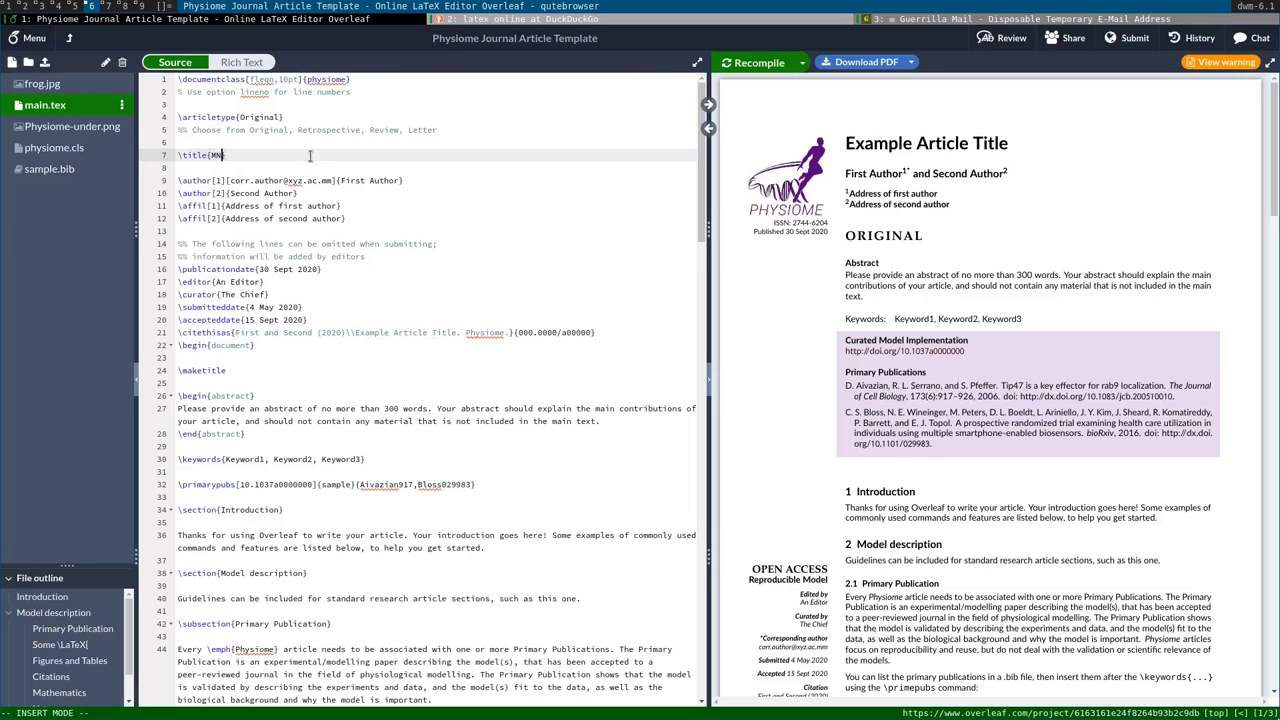
key("BackSpace")
type("y Article")
left_click(746, 66)
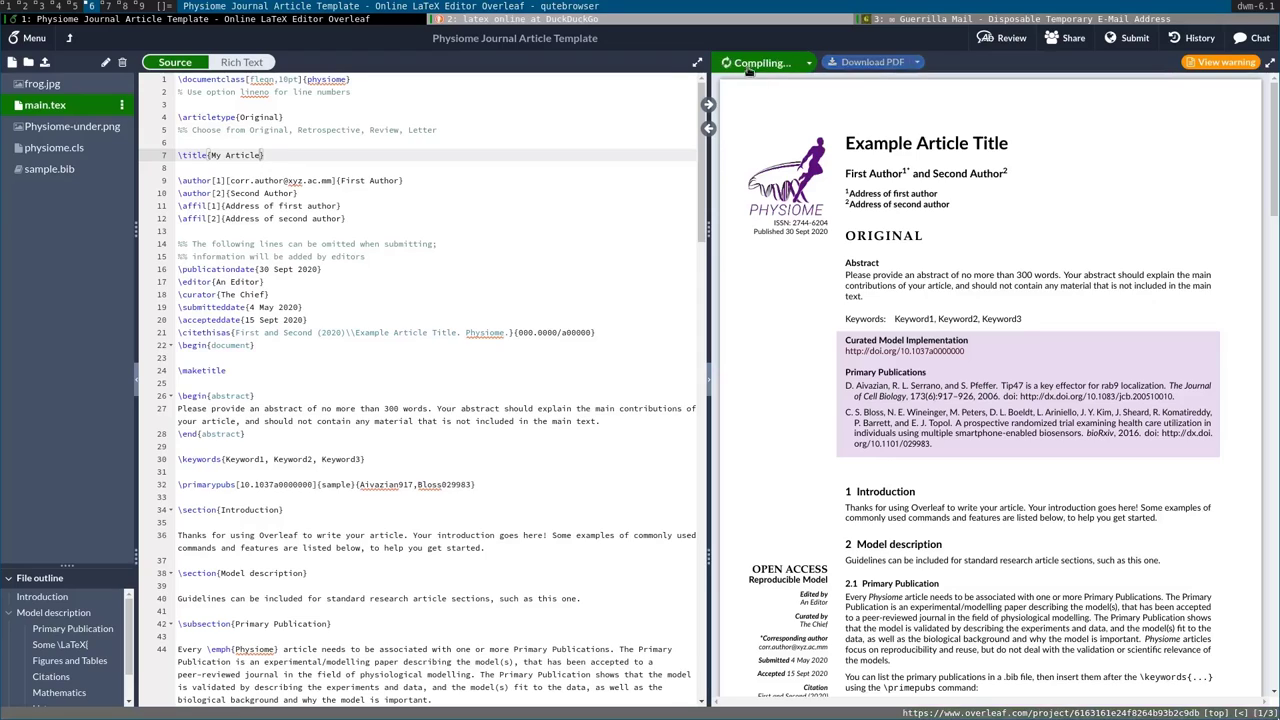
double_click(846, 143)
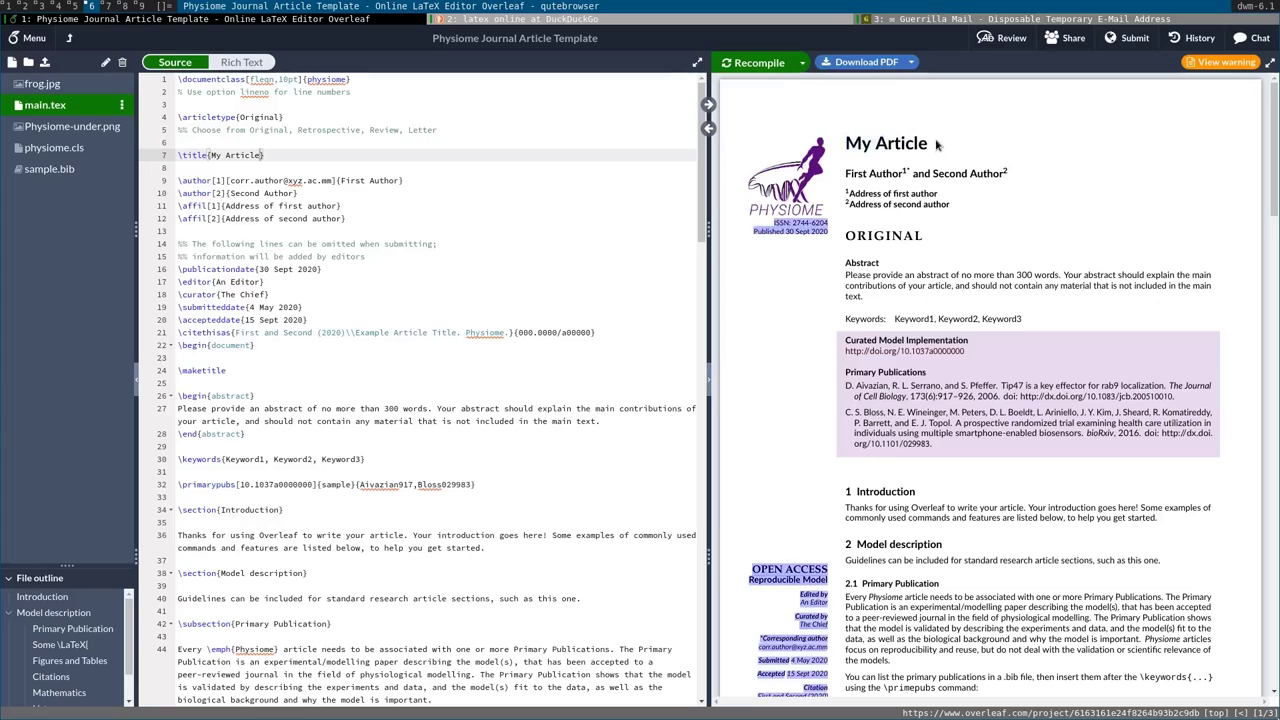
left_click(272, 155)
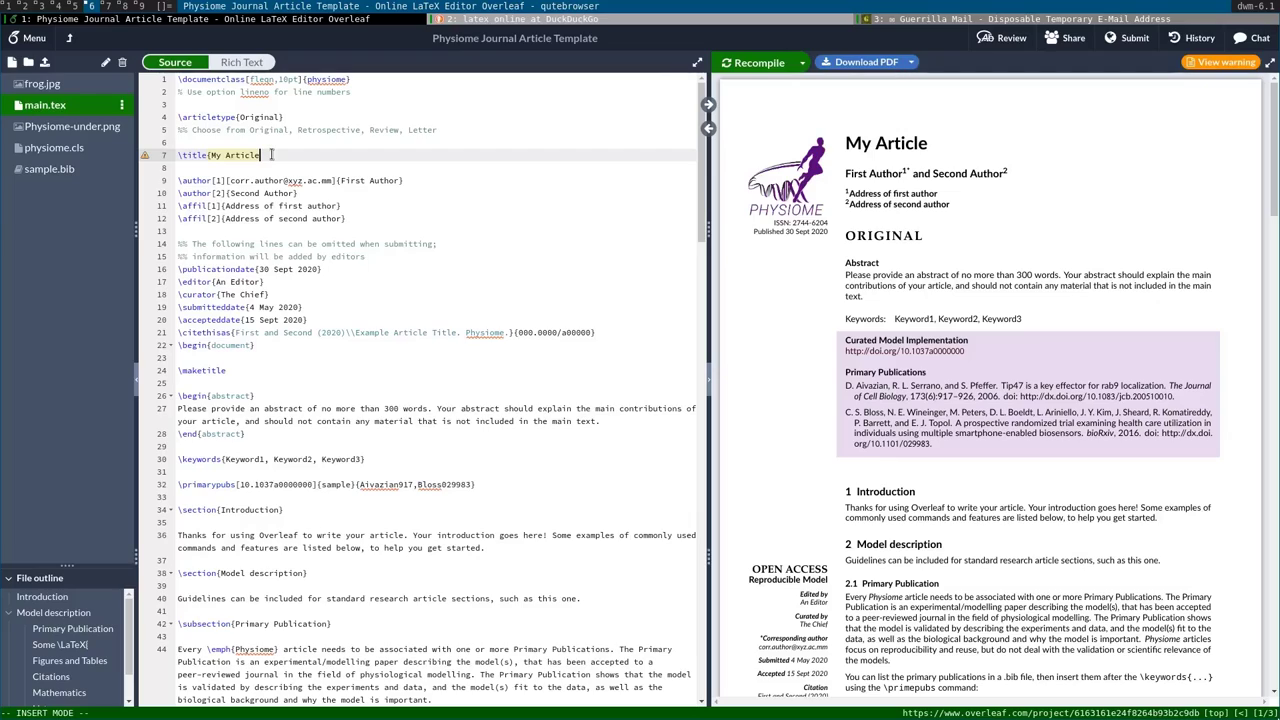
mouse_move(146, 158)
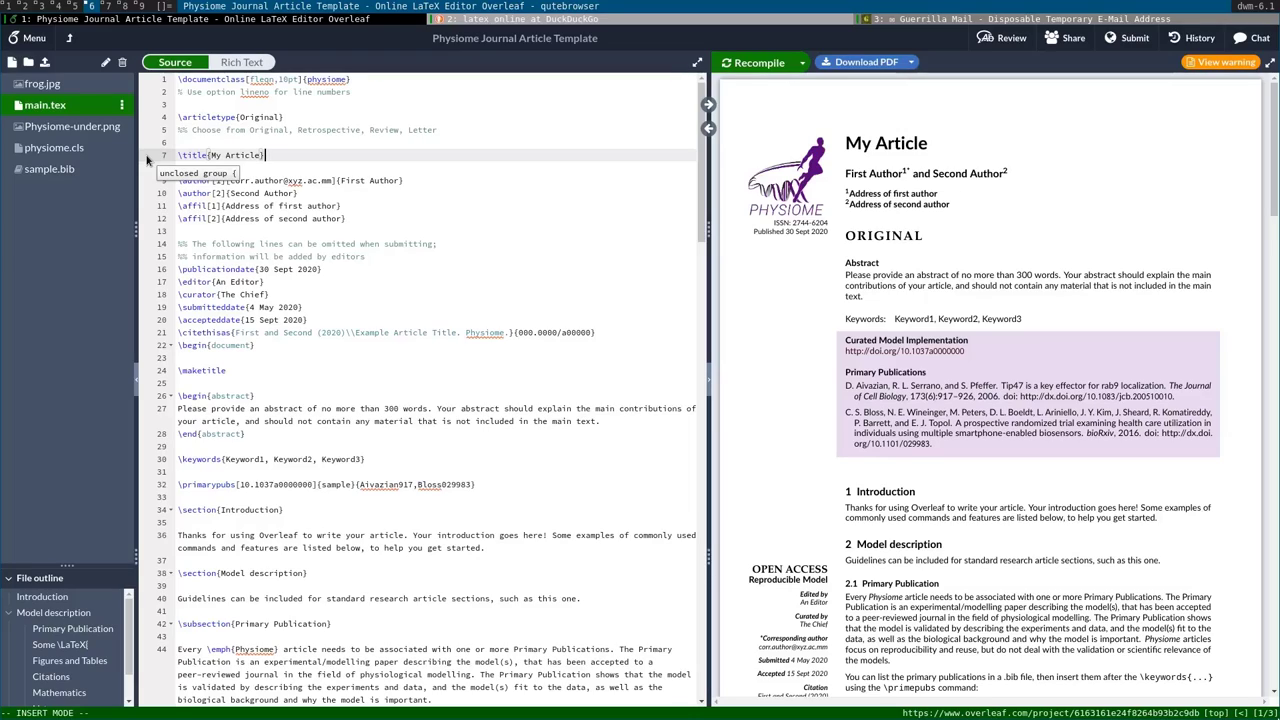
scroll(311, 160, "down", 10)
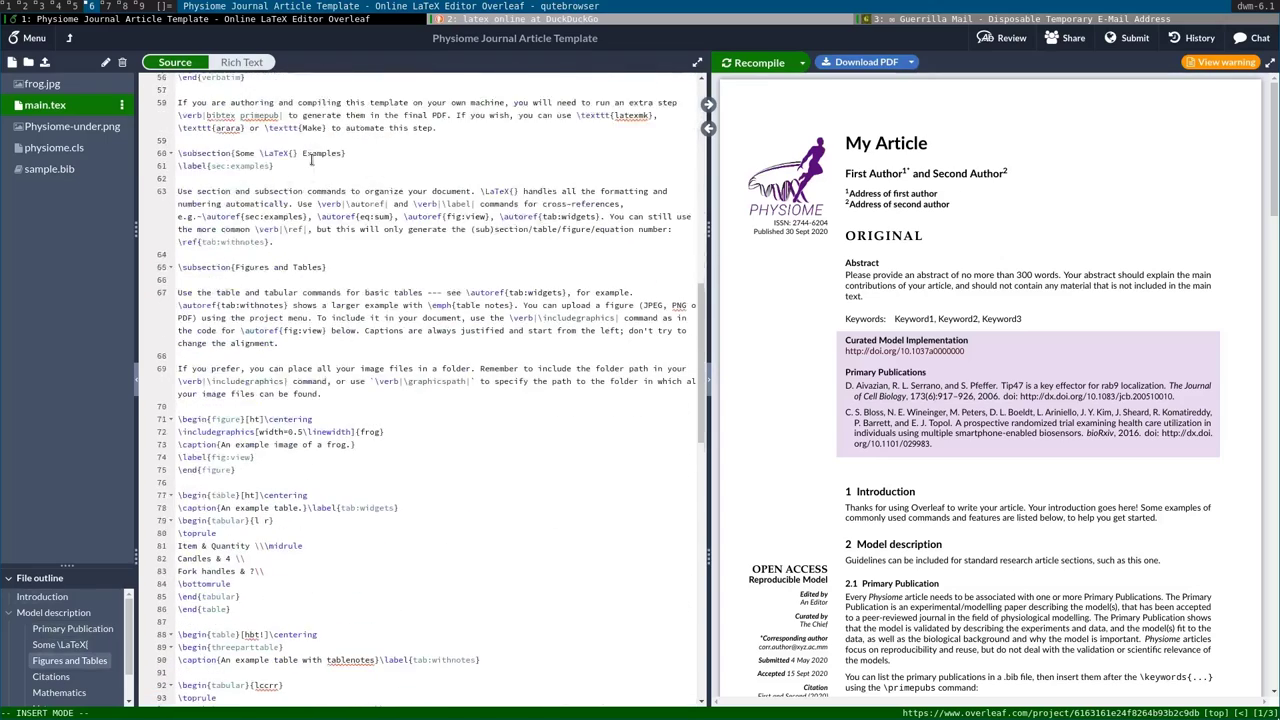
scroll(311, 160, "up", 10)
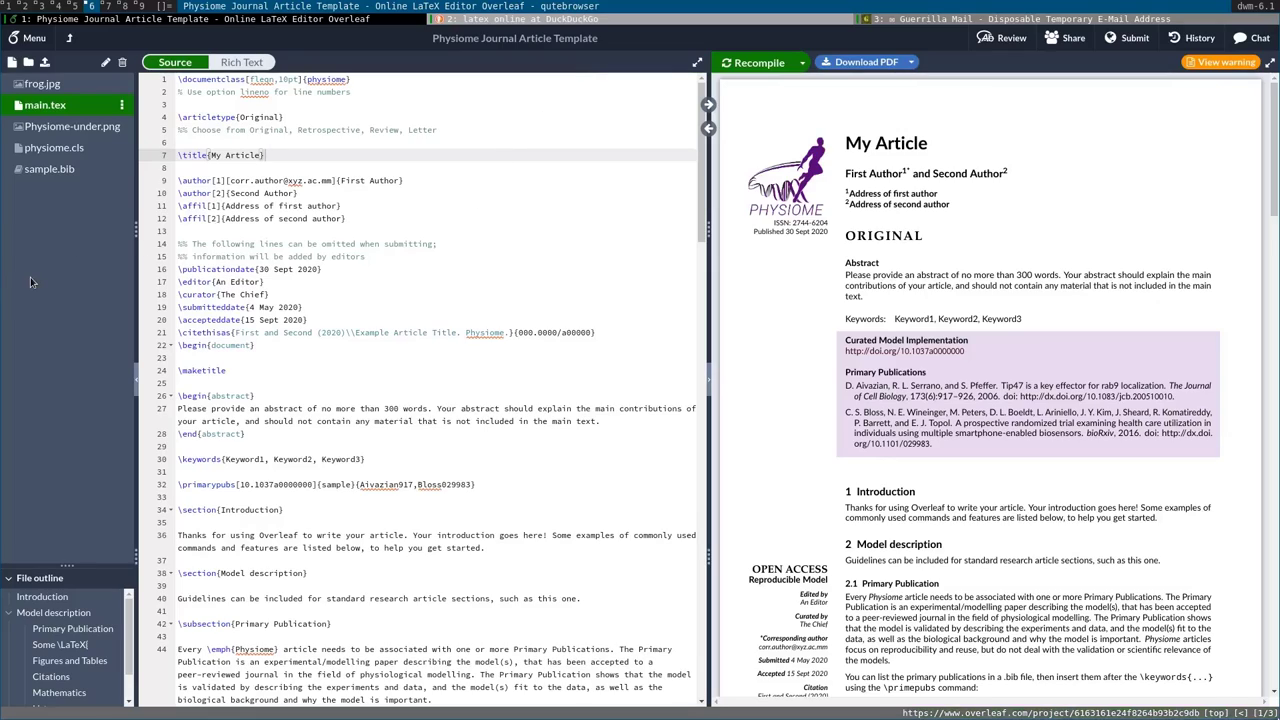
Leave the Physiome project, going back through the template gallery to the Your Projects list.
left_click(248, 281)
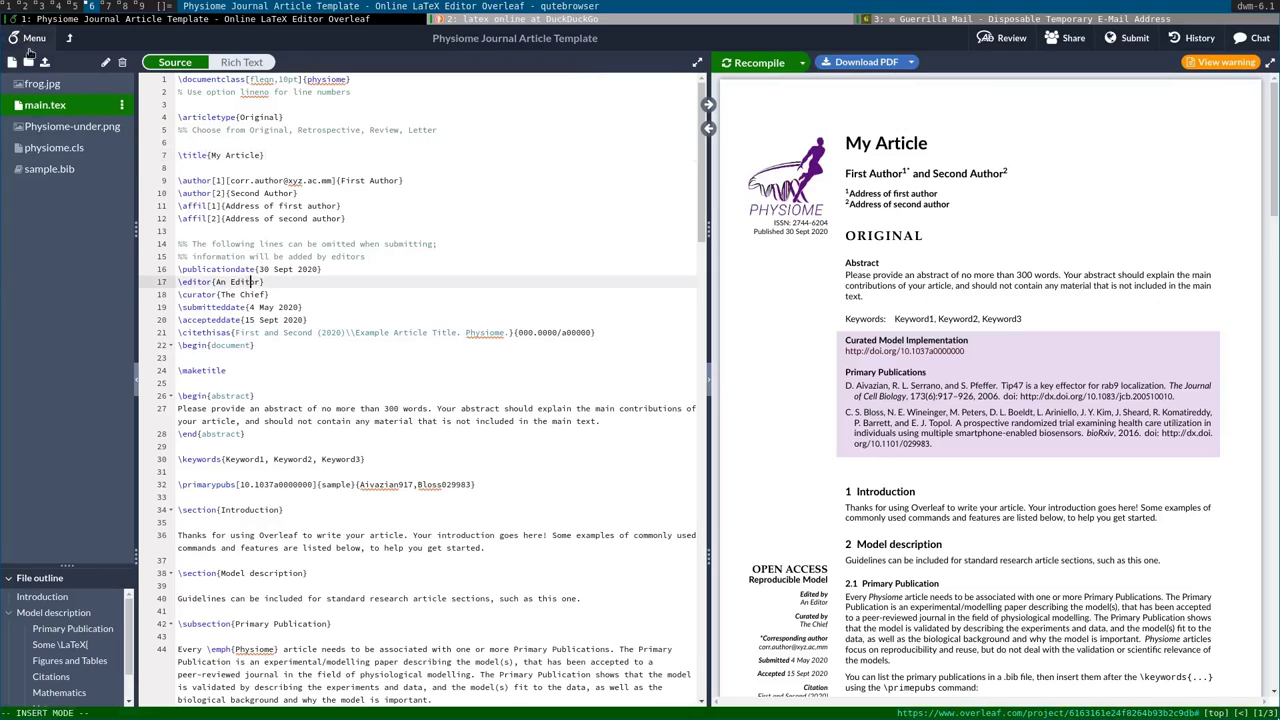
left_click(32, 42)
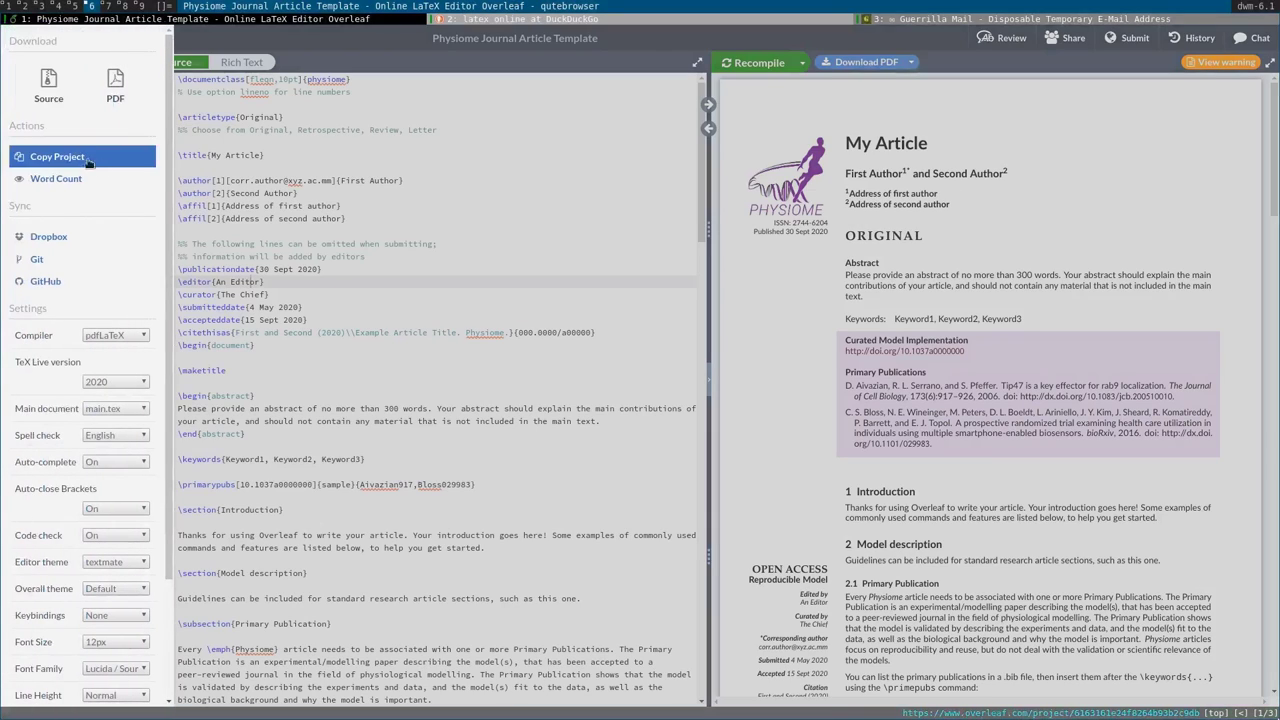
left_click(278, 171)
key("shift+h")
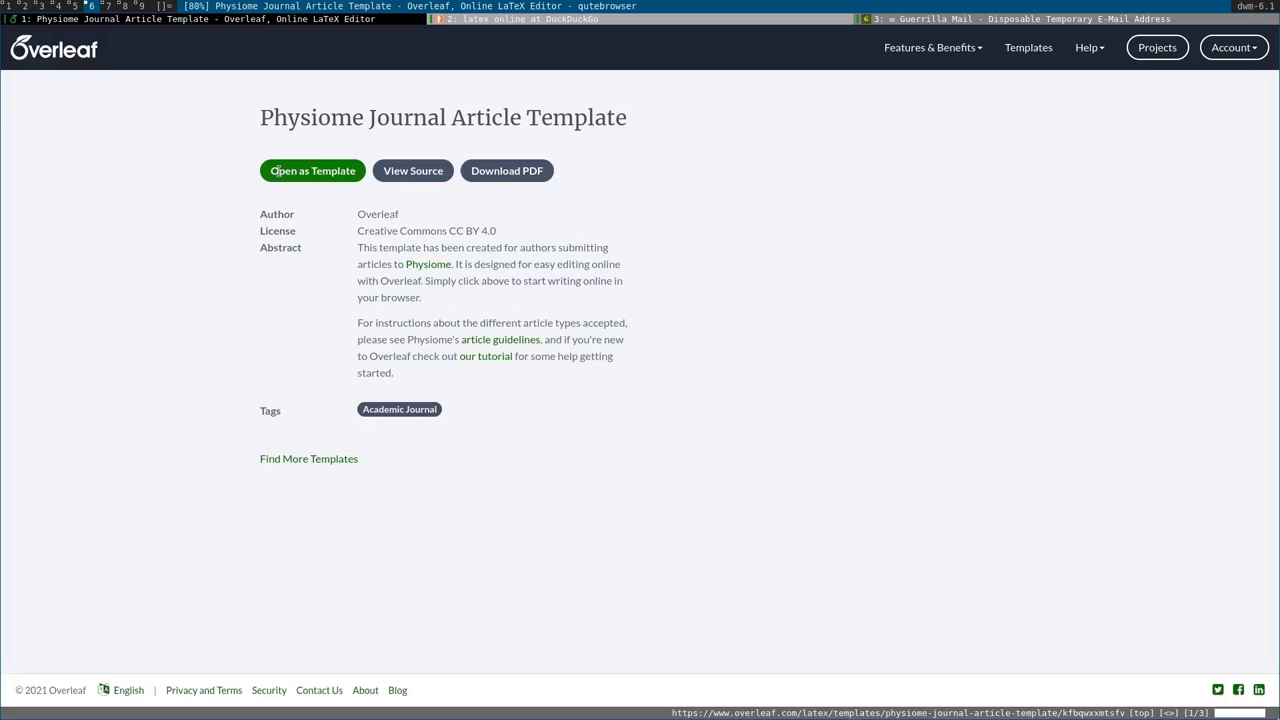
key("shift+h")
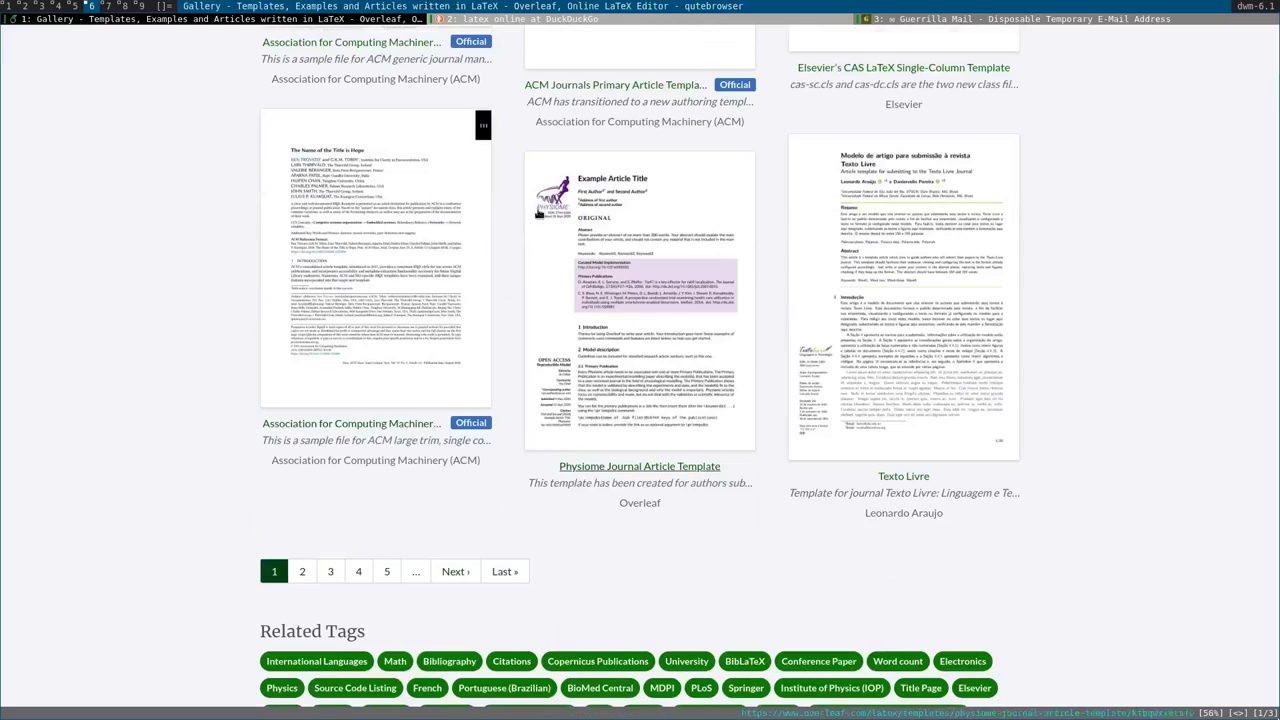
scroll(434, 177, "up", 10)
left_click(1157, 47)
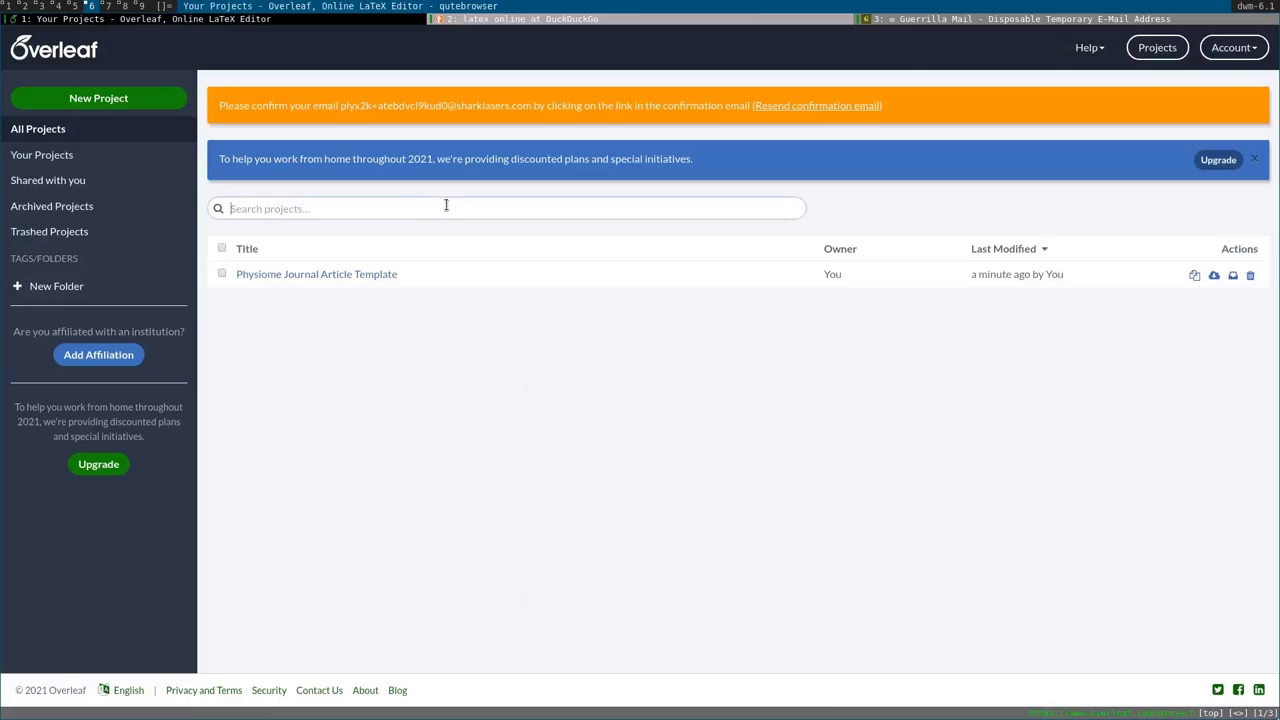
Create a new Blank Project and give it a name.
left_click(63, 100)
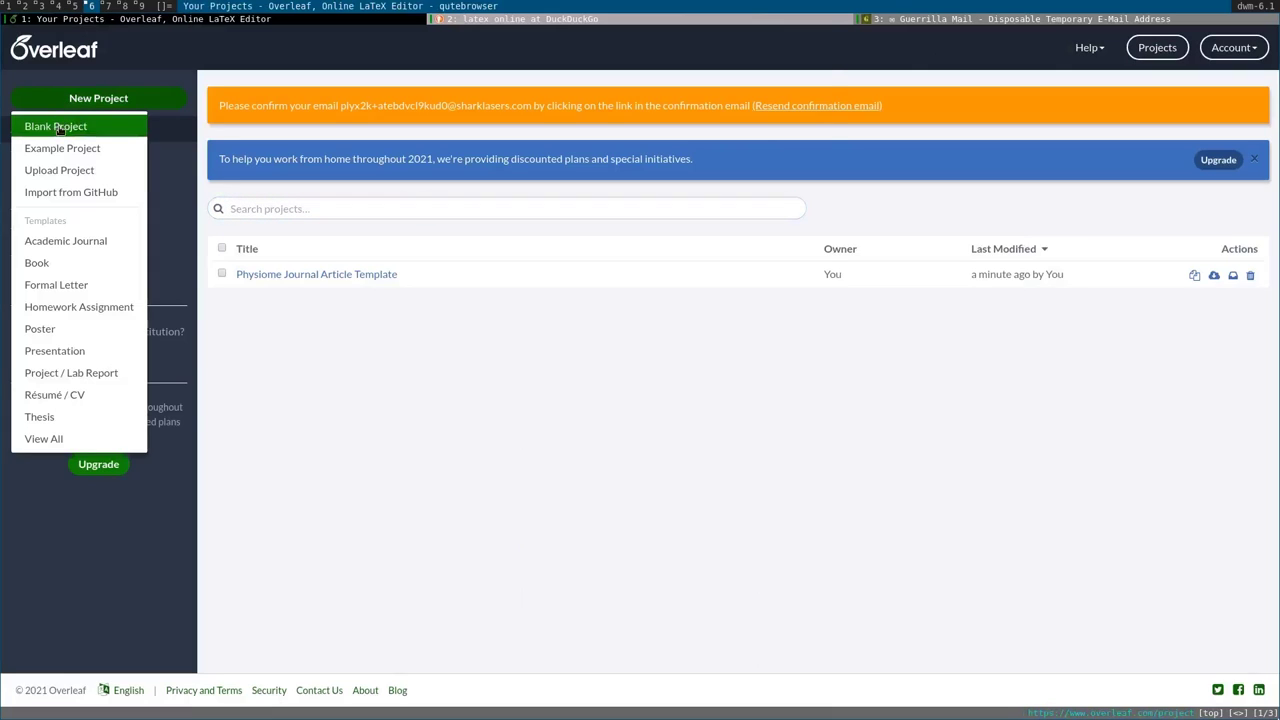
left_click(60, 127)
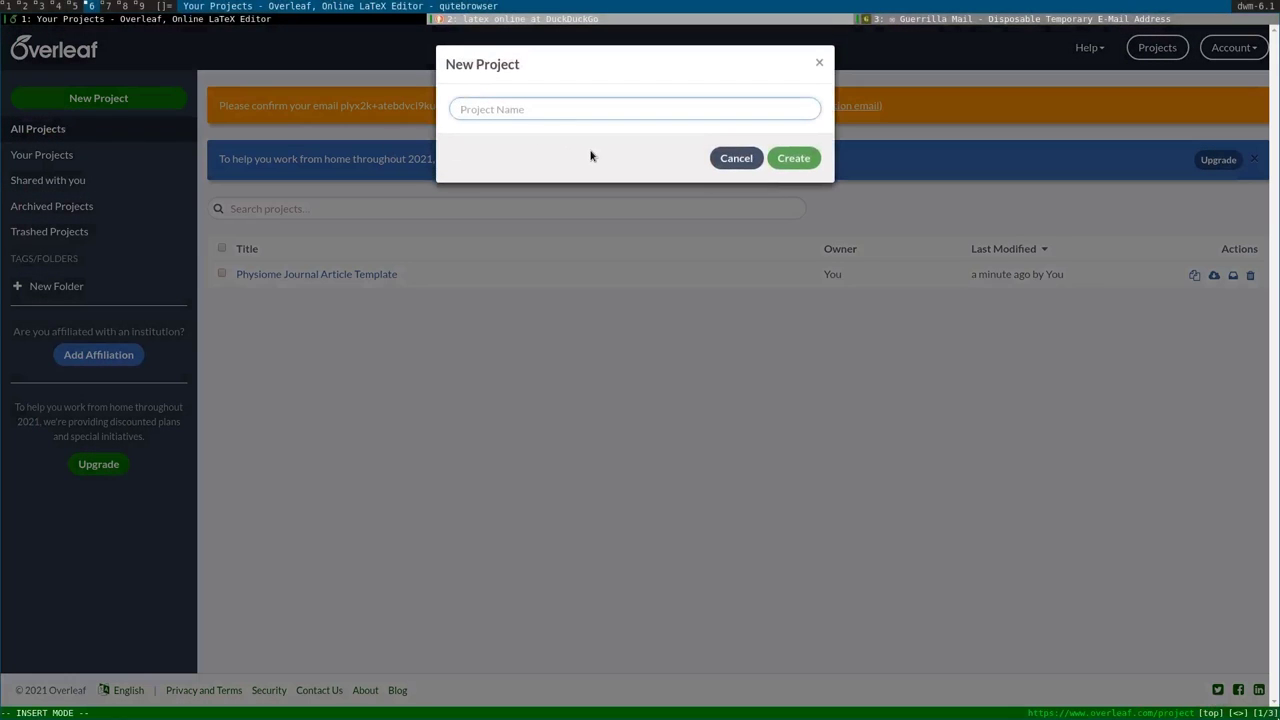
type("test")
key("Return")
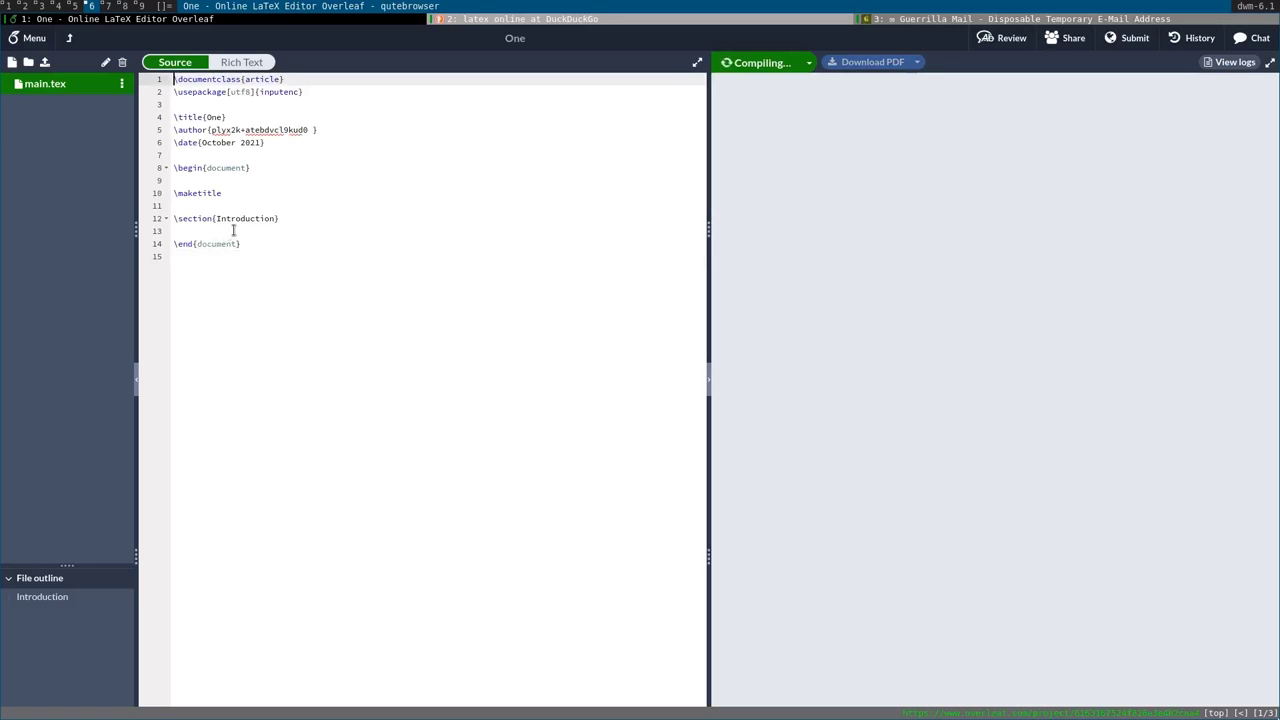
Delete the trailing empty line at the end of main.tex.
left_click(212, 107)
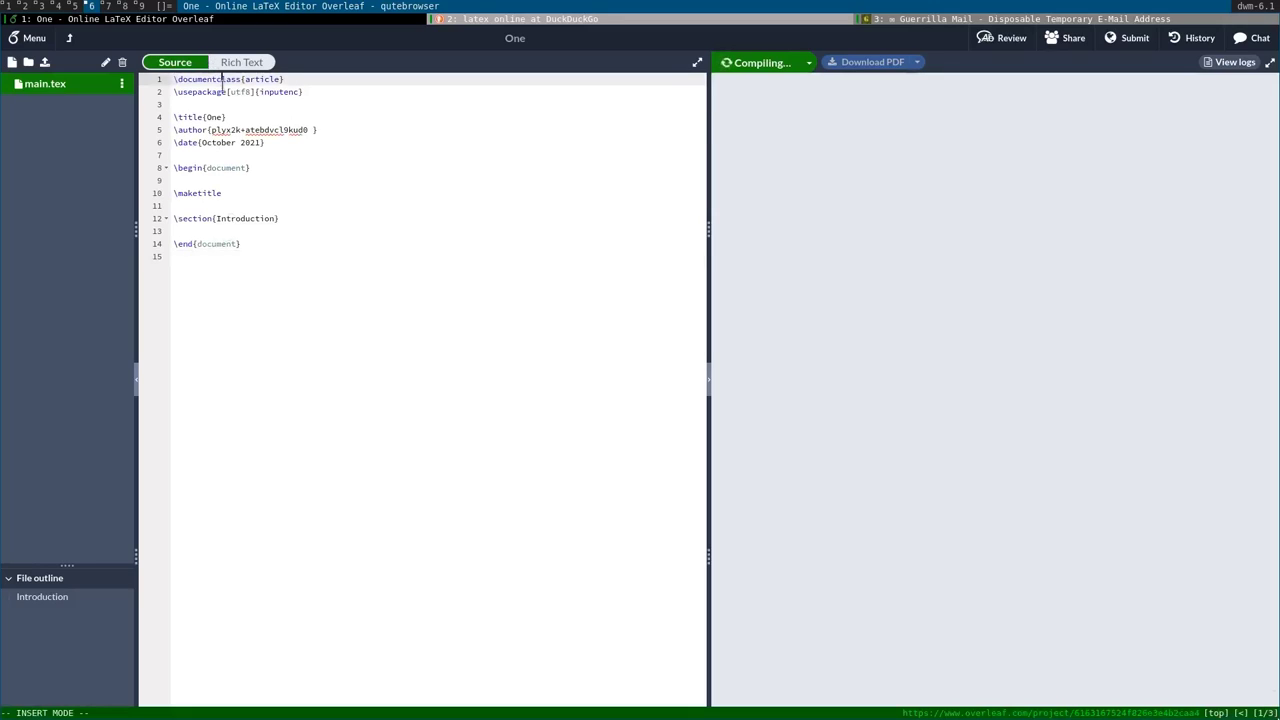
left_click(212, 113)
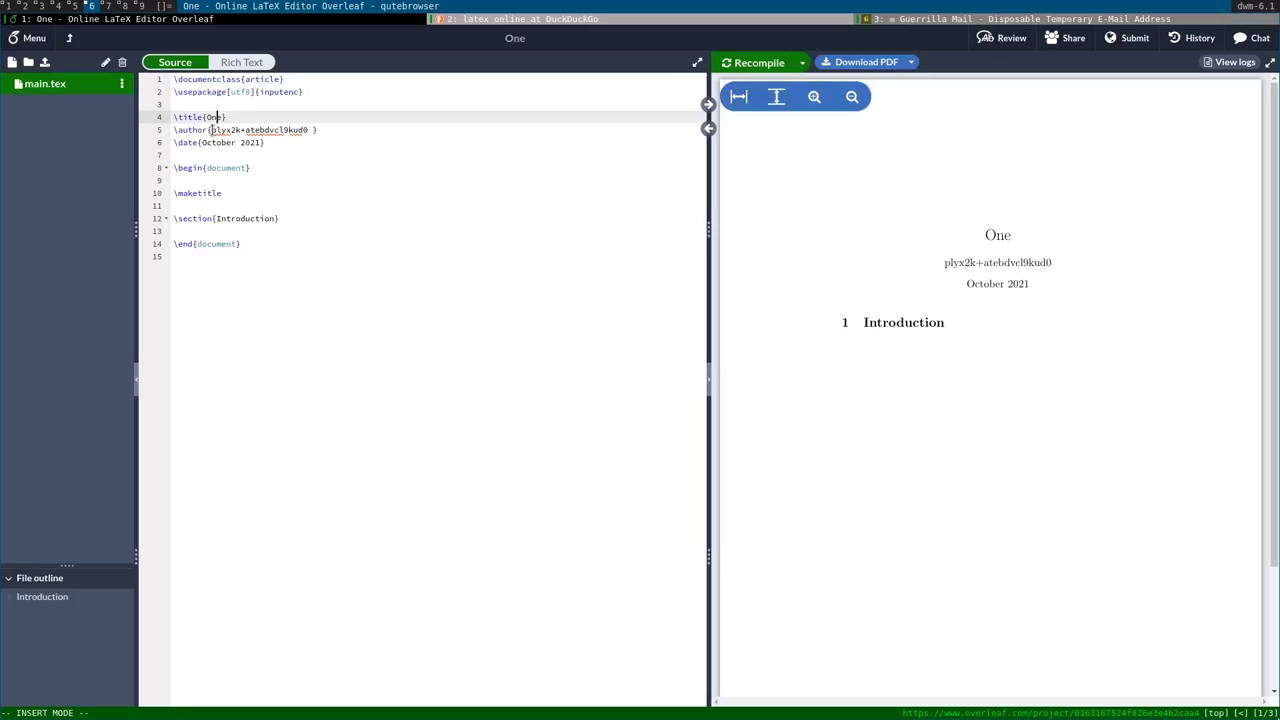
left_click(260, 245)
left_click(257, 263)
key("BackSpace")
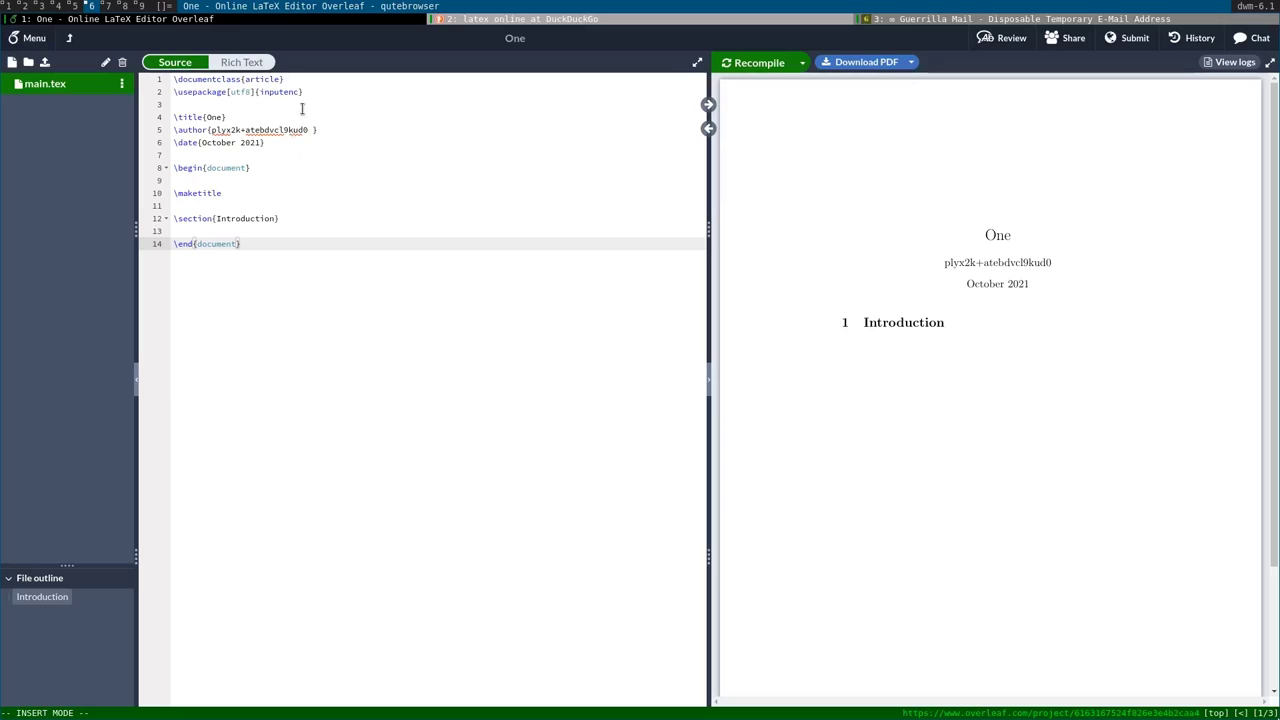
left_click_drag(286, 240, 352, 377)
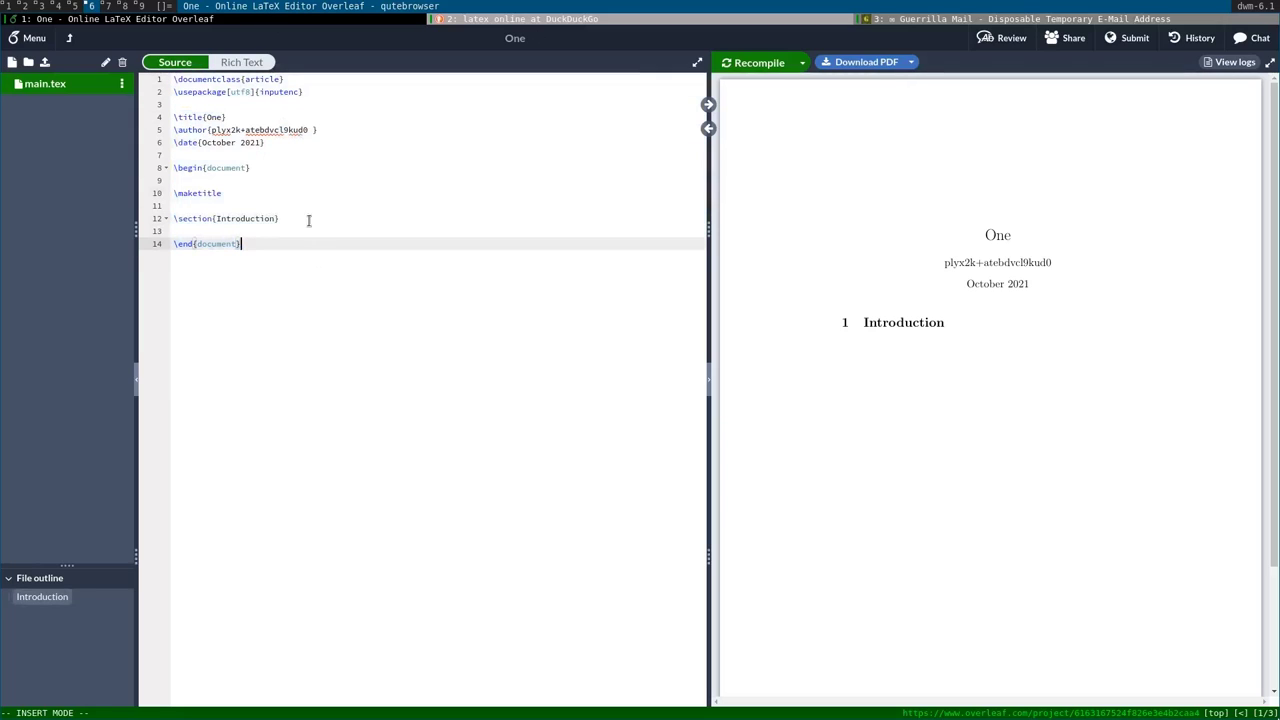
left_click(221, 117)
Replace the \author text with a new name and delete the \date line.
left_click_drag(211, 129, 313, 130)
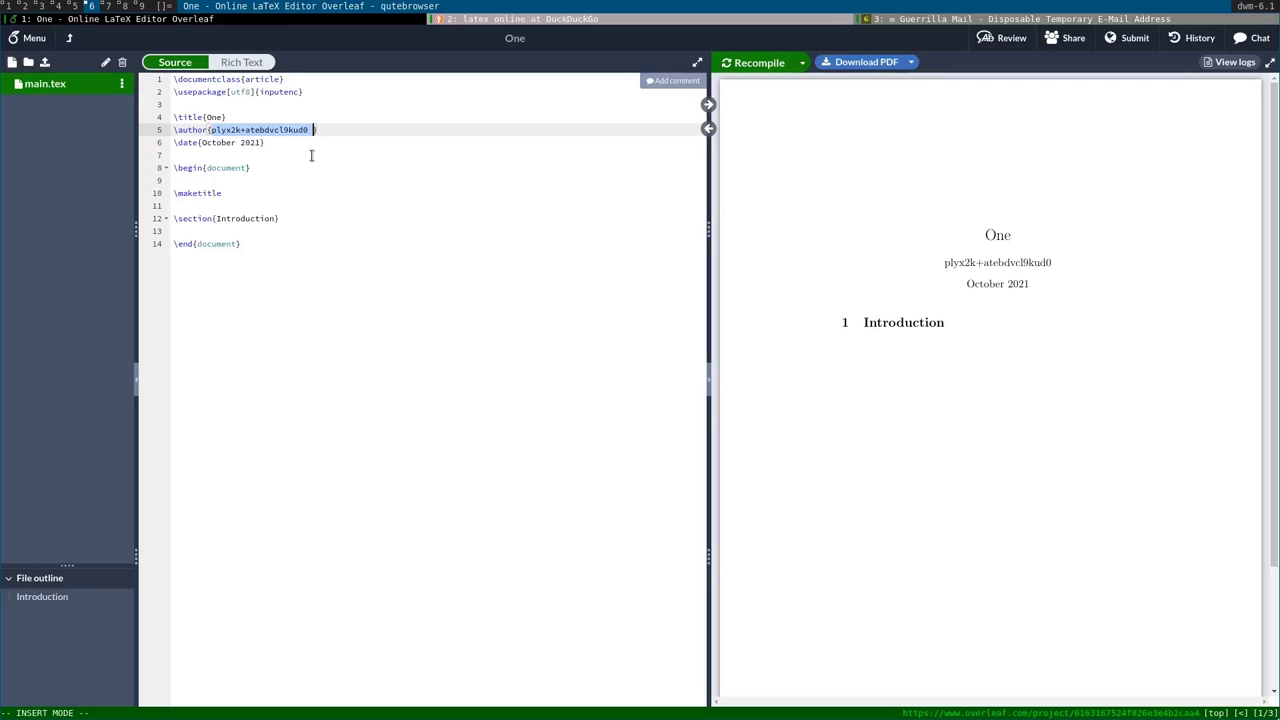
type("KeepTu")
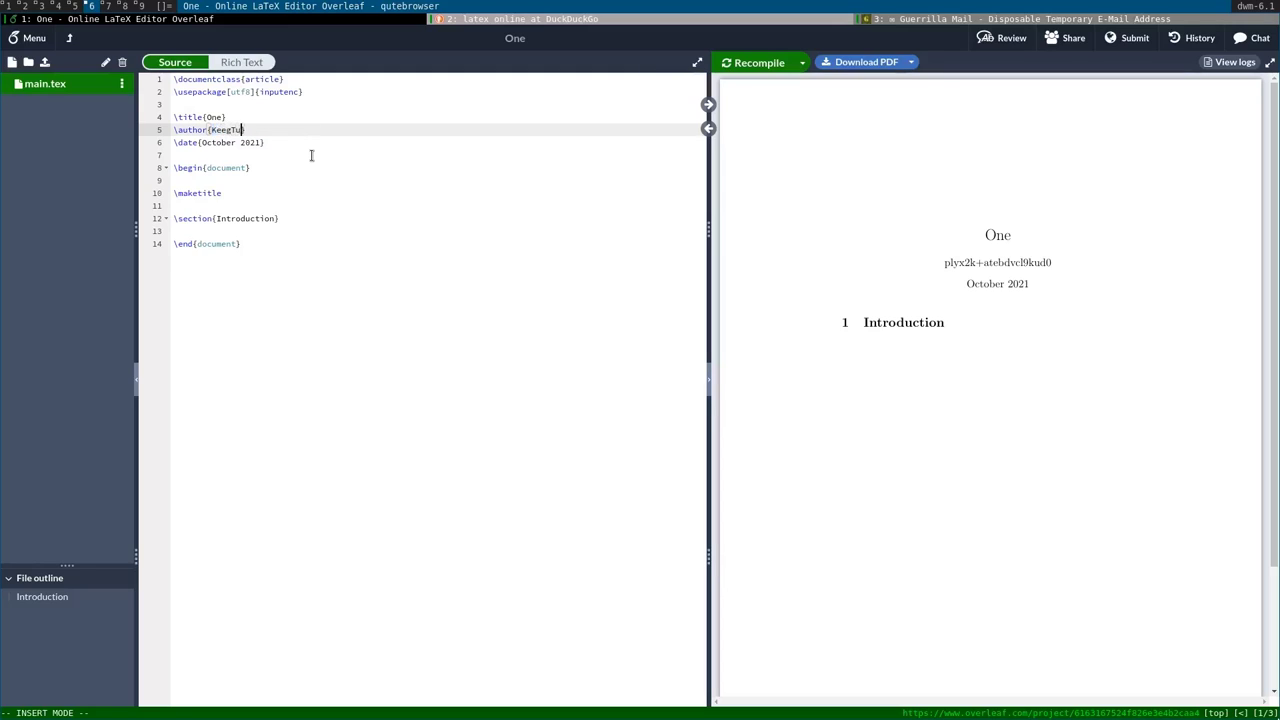
type("be}")
left_click(275, 145)
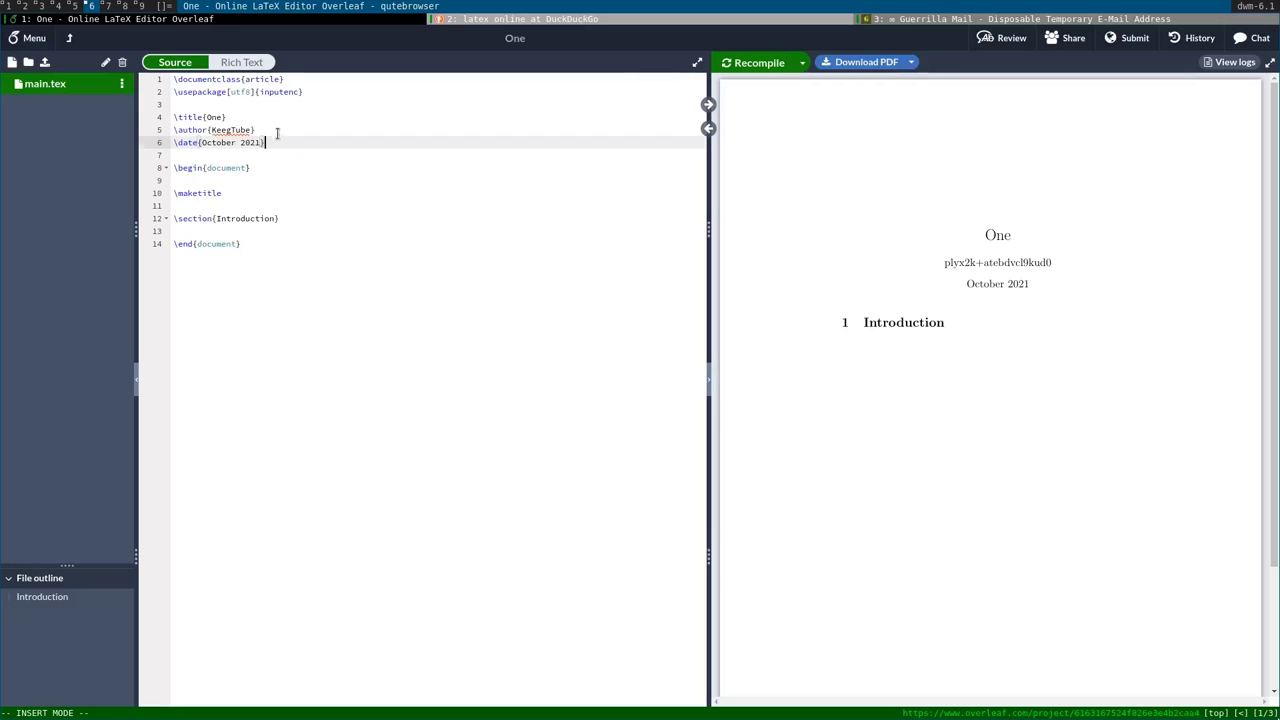
key("shift+Up")
key("BackSpace")
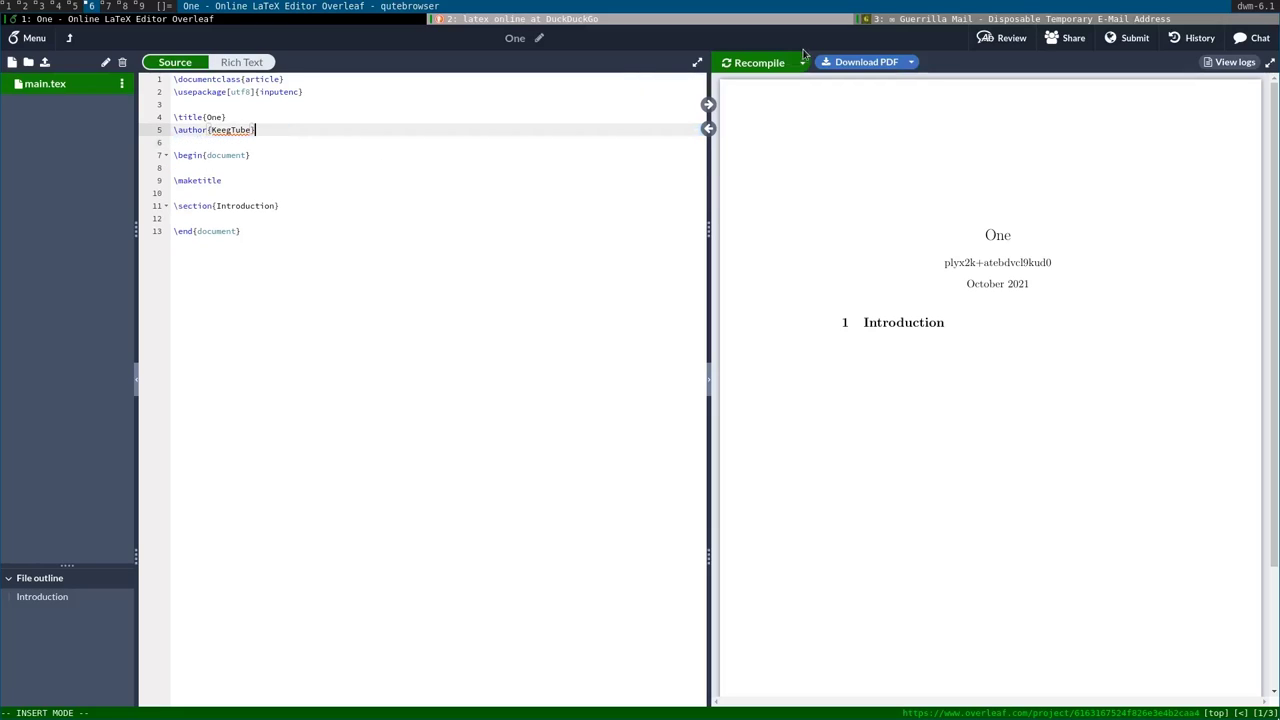
Recompile so the PDF shows the new author and the date October 10, 2021.
left_click(785, 62)
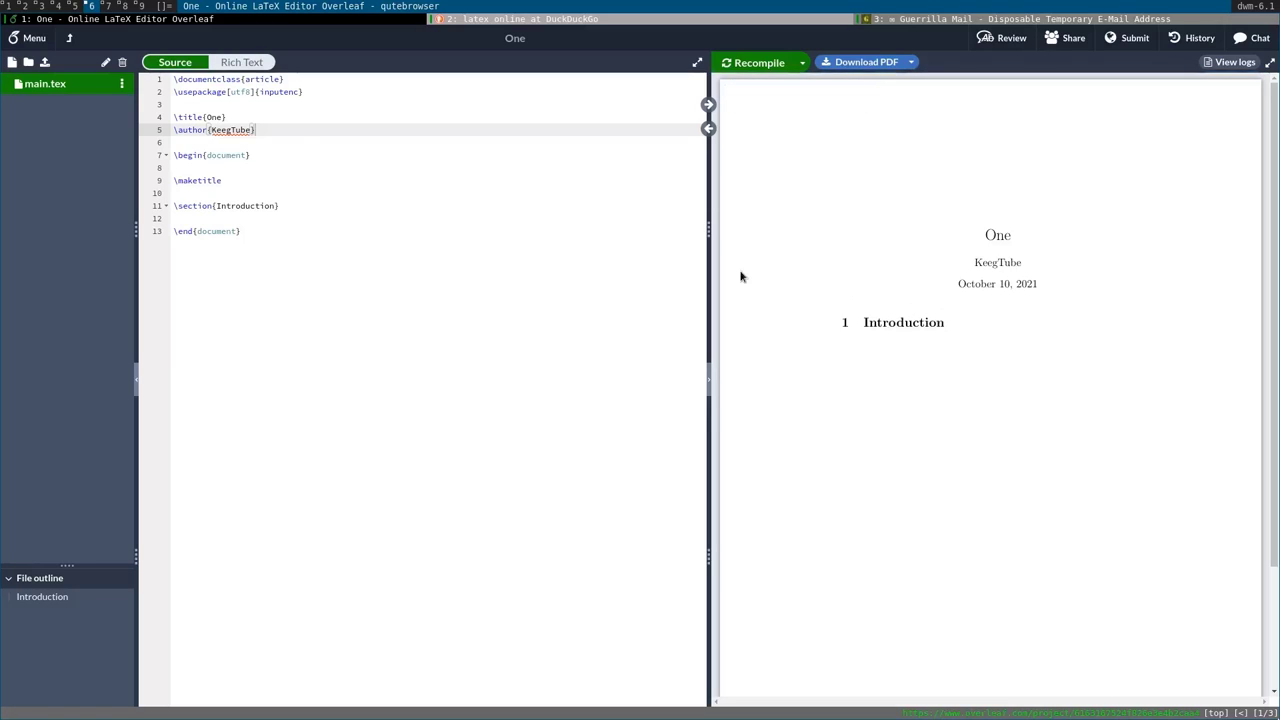
left_click(291, 166)
left_click(290, 207)
left_click(292, 229)
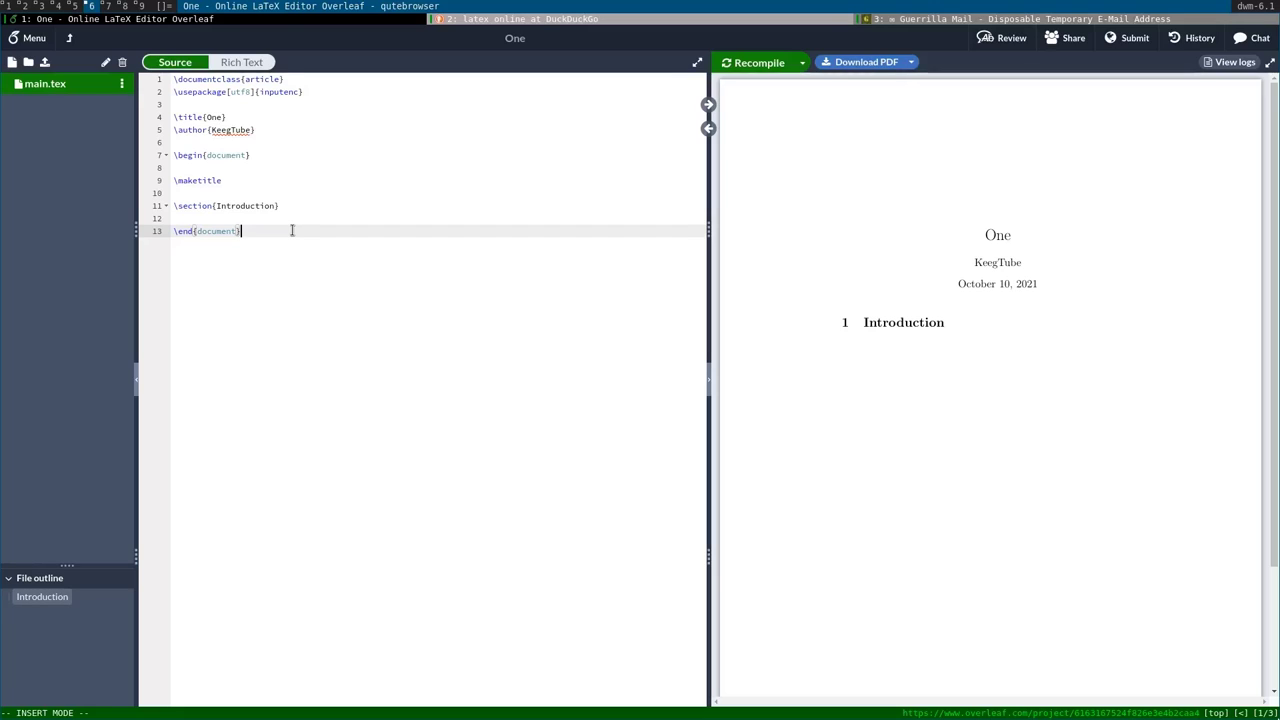
Open an xterm in /tmp beside the browser and enlarge its font.
key("alt+shift+Return")
type("cd /")
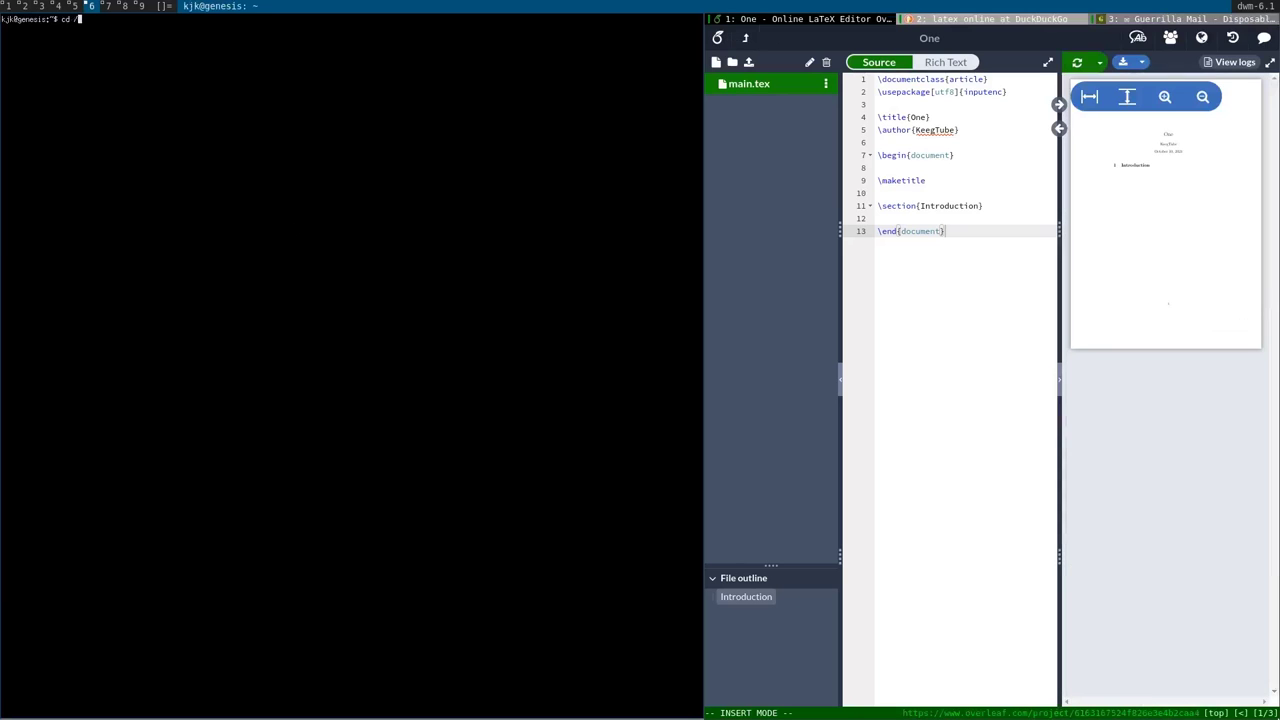
type("tmp")
key("Return")
key("alt+Return")
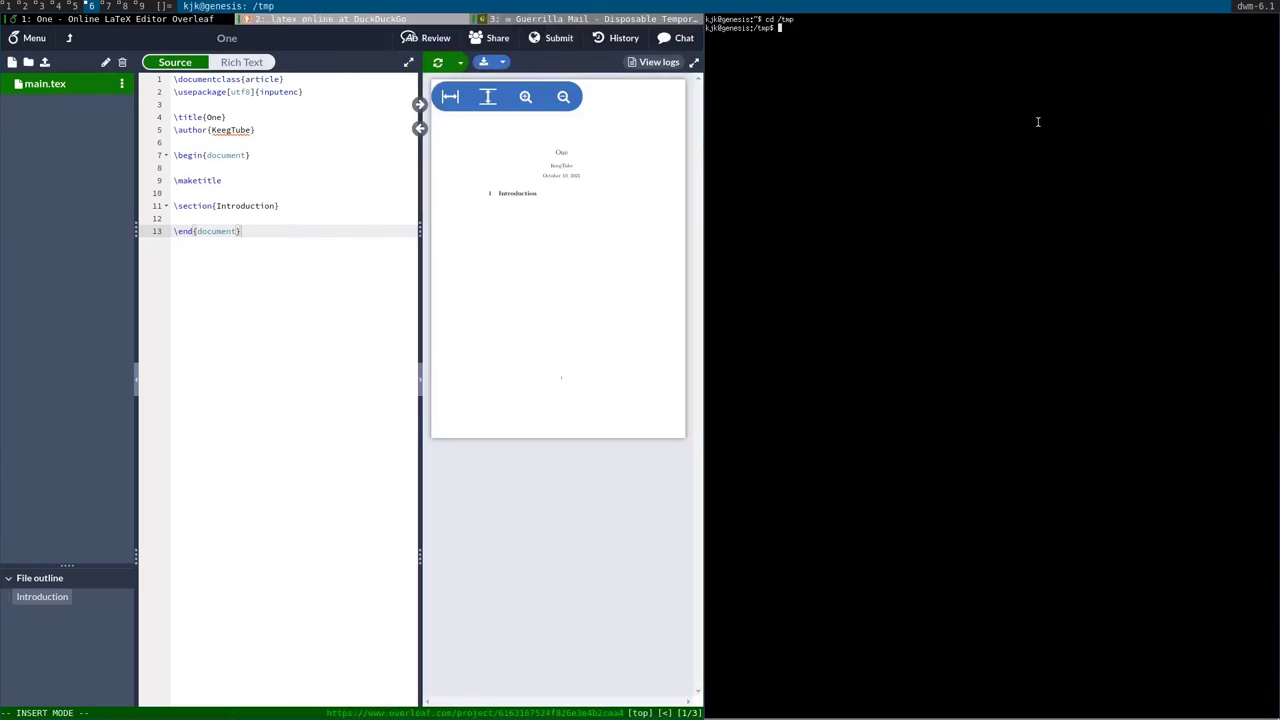
right_click(828, 180, "ctrl")
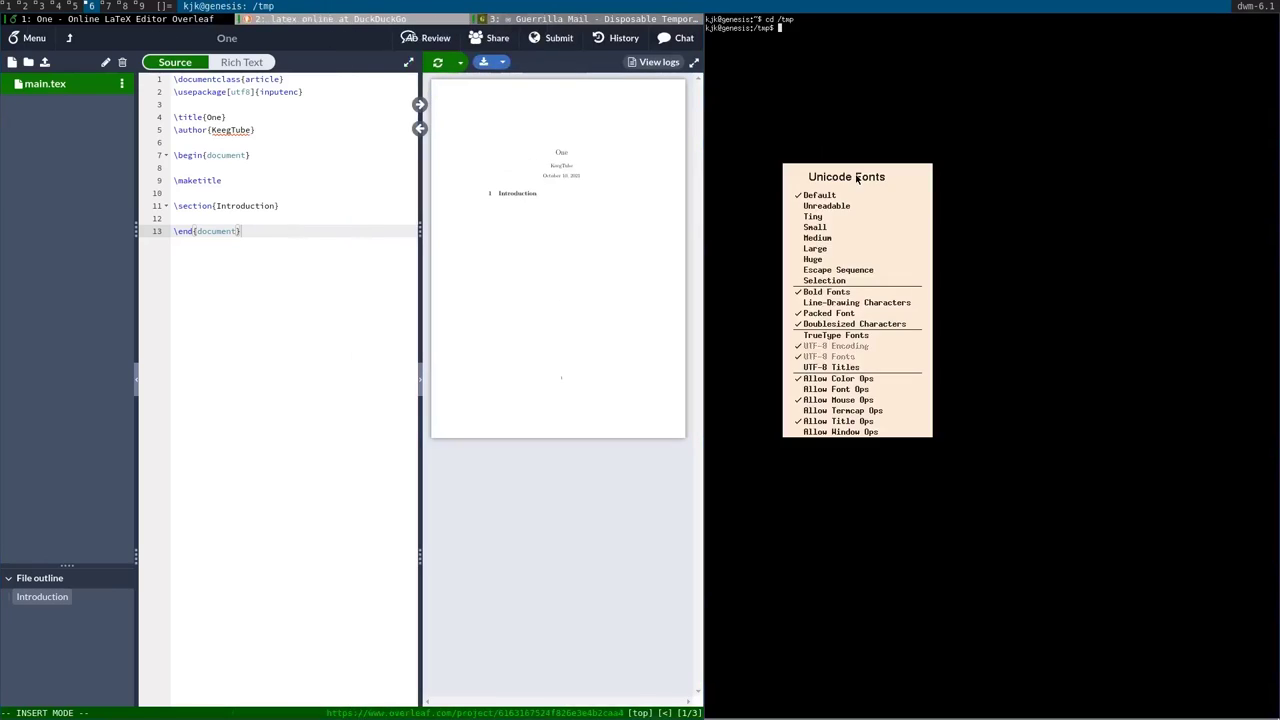
left_click(828, 261)
Start vi on my.tex and expand a full LaTeX document skeleton.
type("vi ")
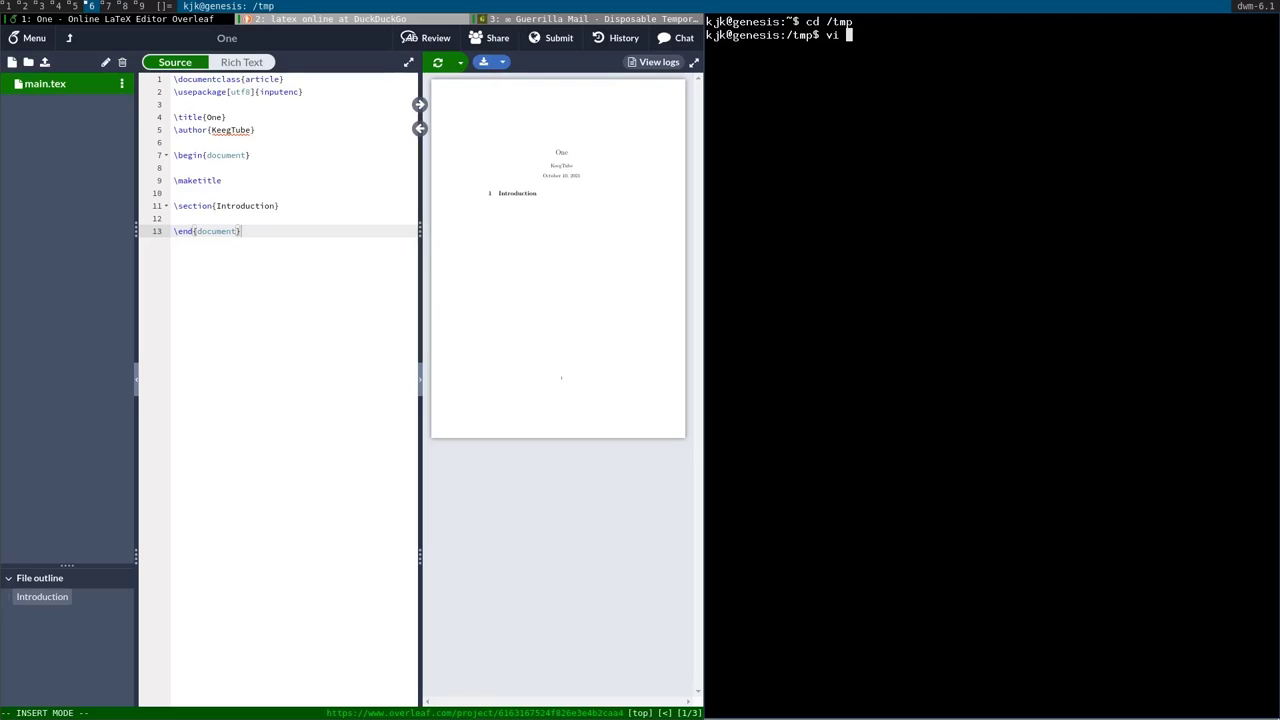
type("my.tex")
key("Return")
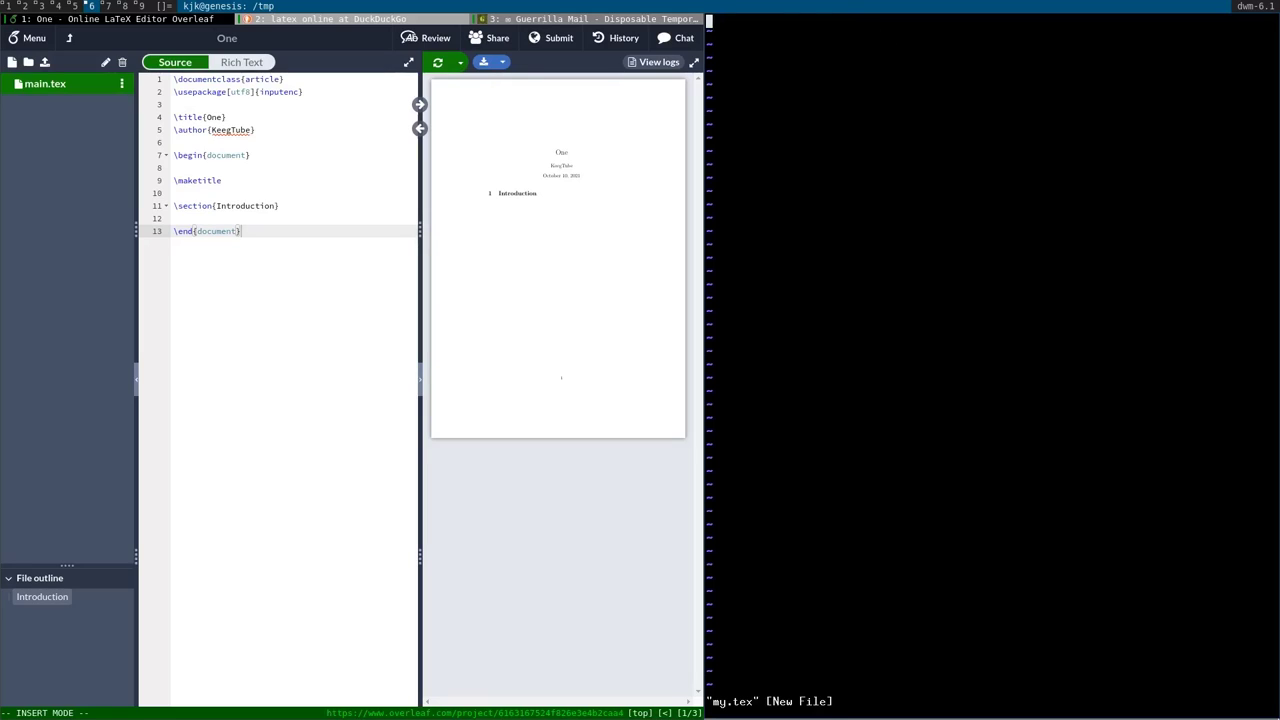
type("\\docume")
key("Left")
key("Left")
key("Left")
type("nt")
key("Tab")
Add a \paragraph{Stuff} reading 'Here is some content!' and save with :w.
key("Return")
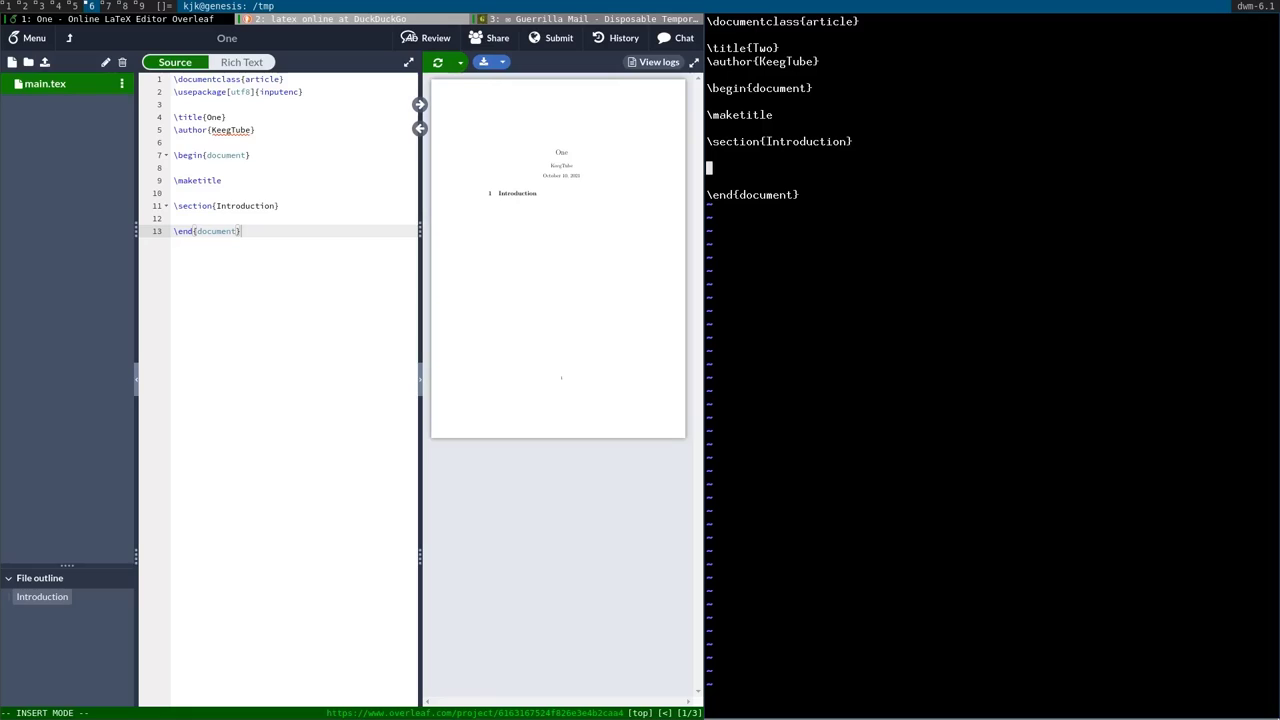
type("\\paragraph{}")
key("Left")
type("Stuff")
key("Right")
key("Return")
key("Return")
type("Here ")
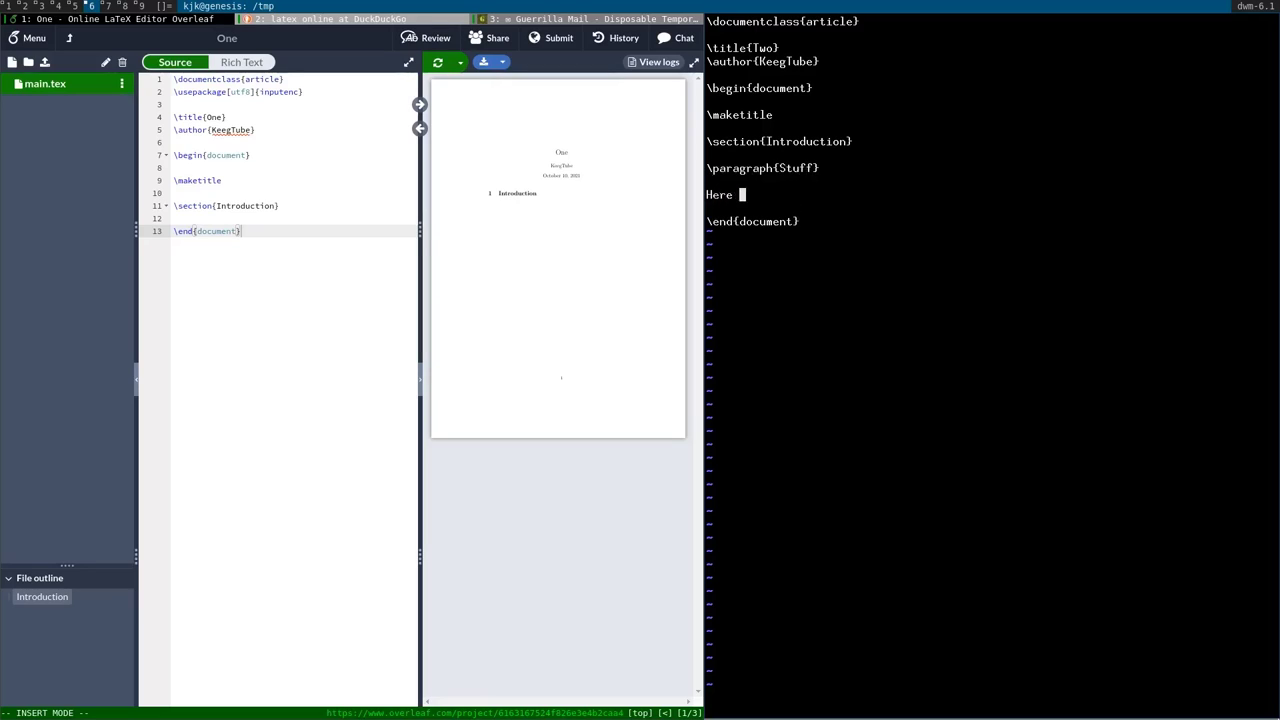
type("is some content!")
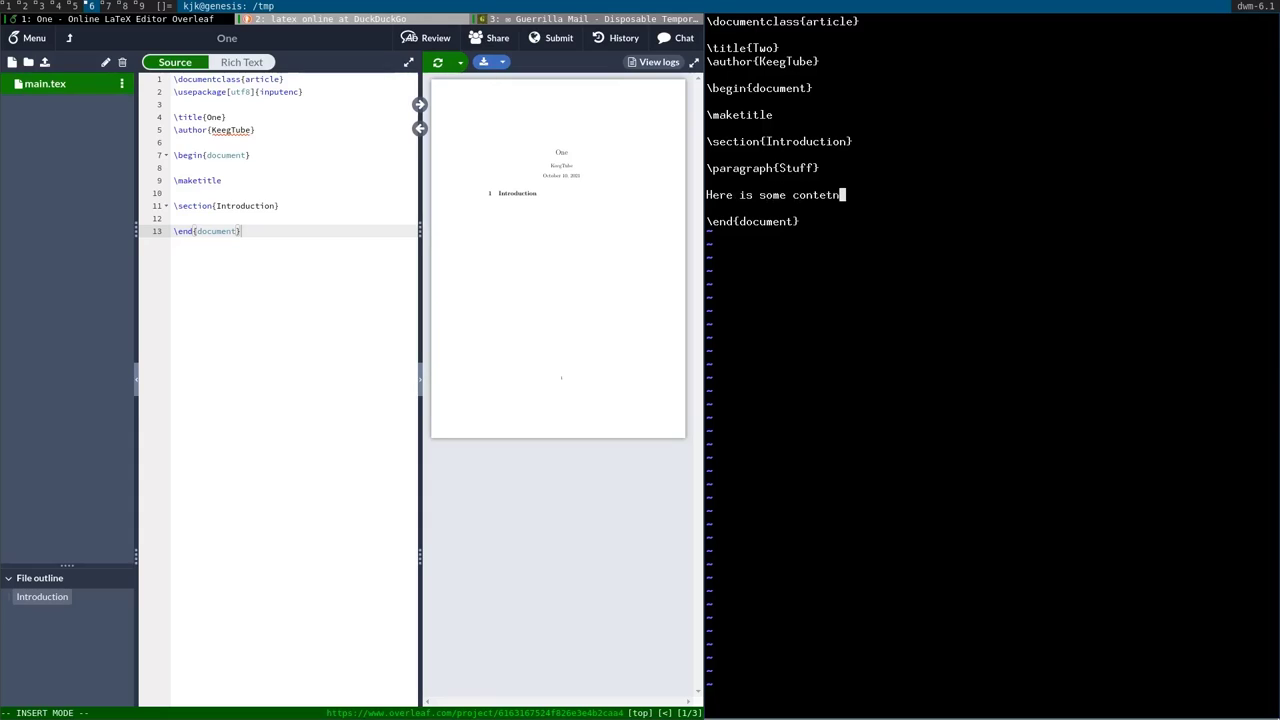
key("Escape")
type(":w")
key("Return")
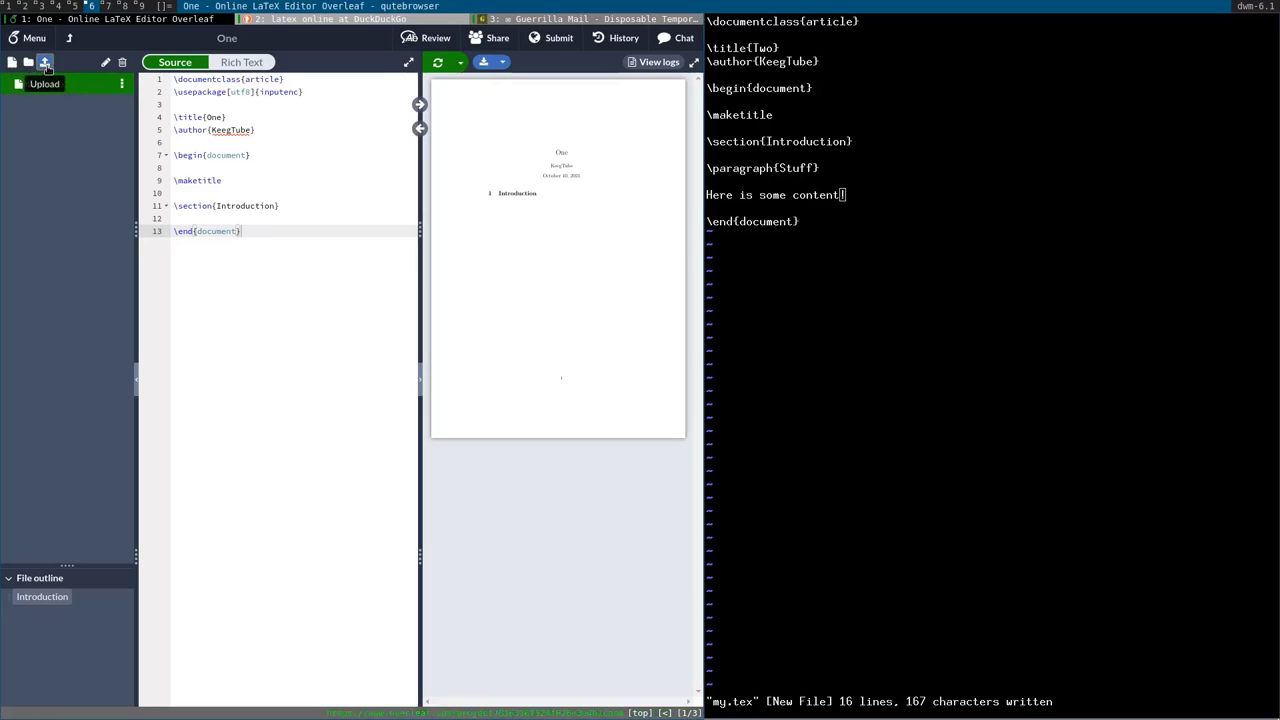
Upload /tmp/my.tex into project One via the file chooser and open it in the editor.
left_click(44, 62)
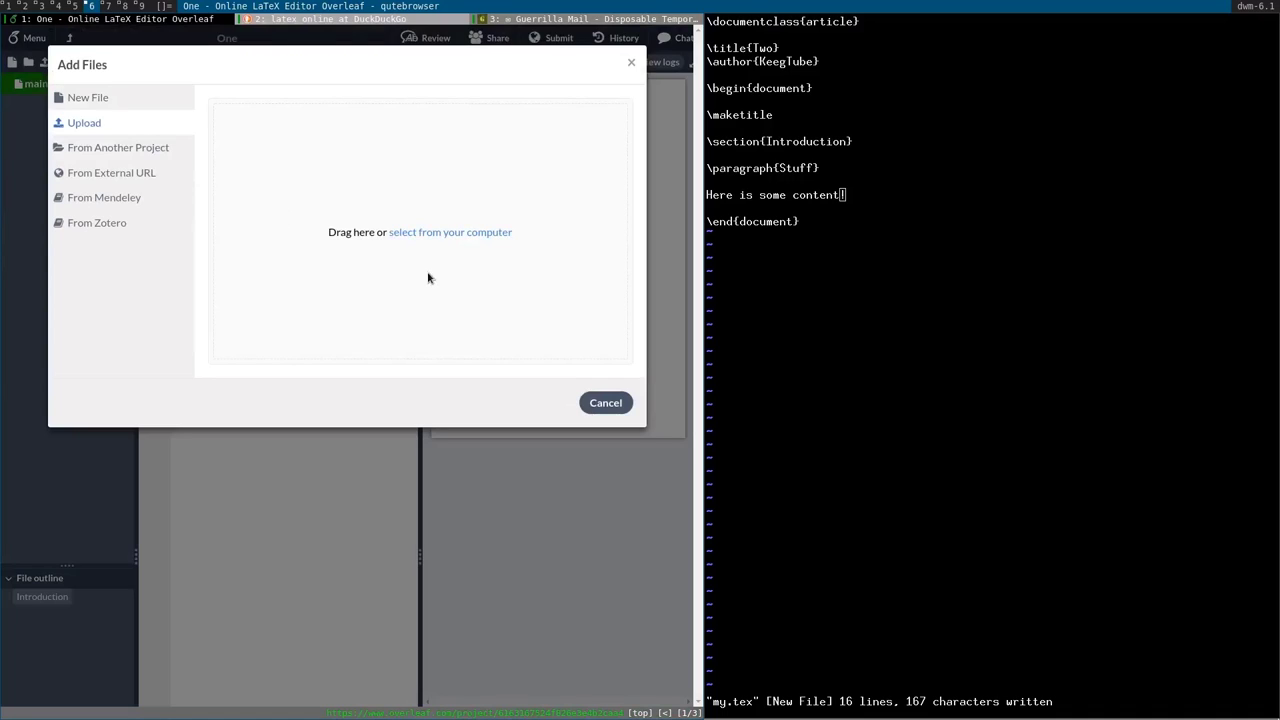
key("alt+p")
key("Escape")
left_click(437, 233)
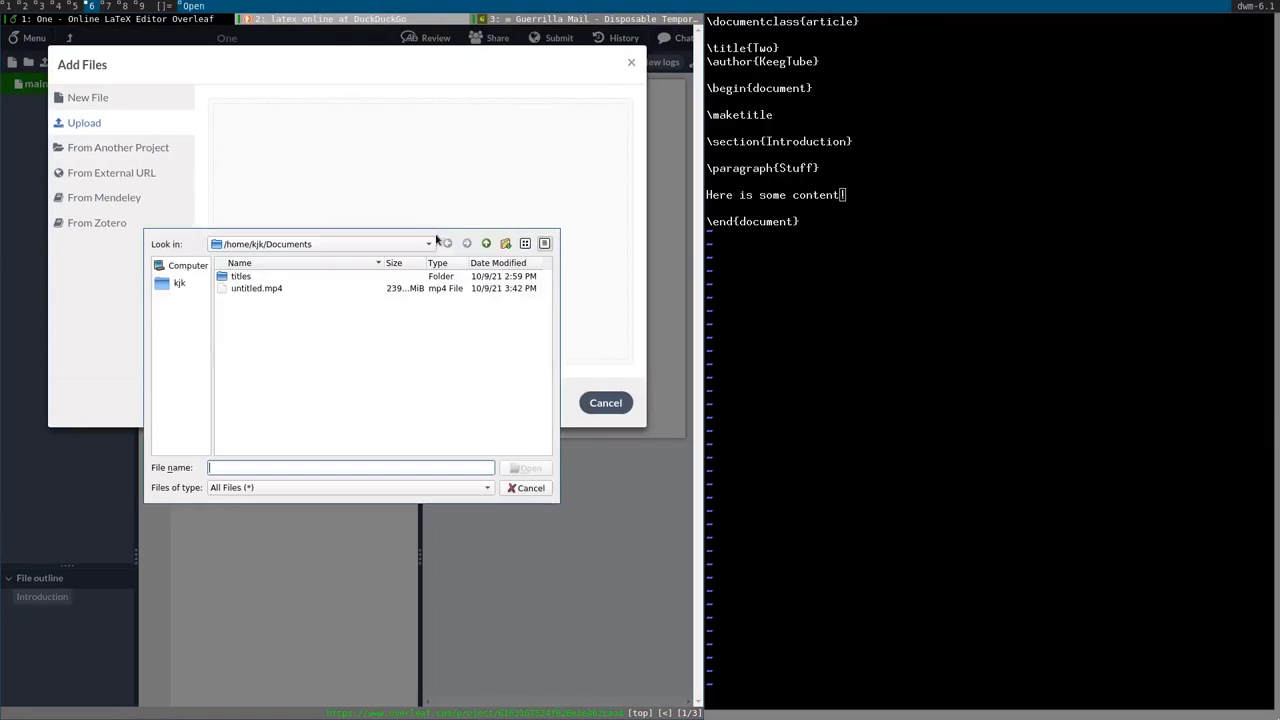
left_click(176, 271)
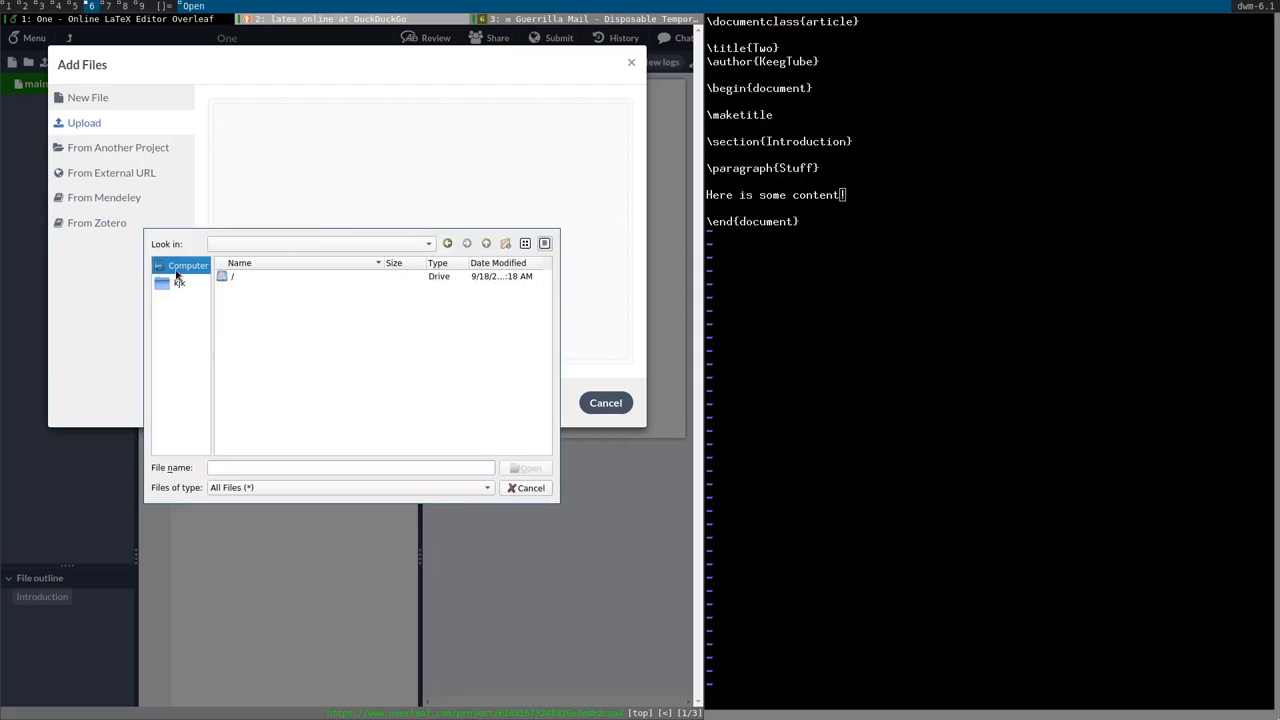
double_click(226, 277)
scroll(230, 282, "down", 4)
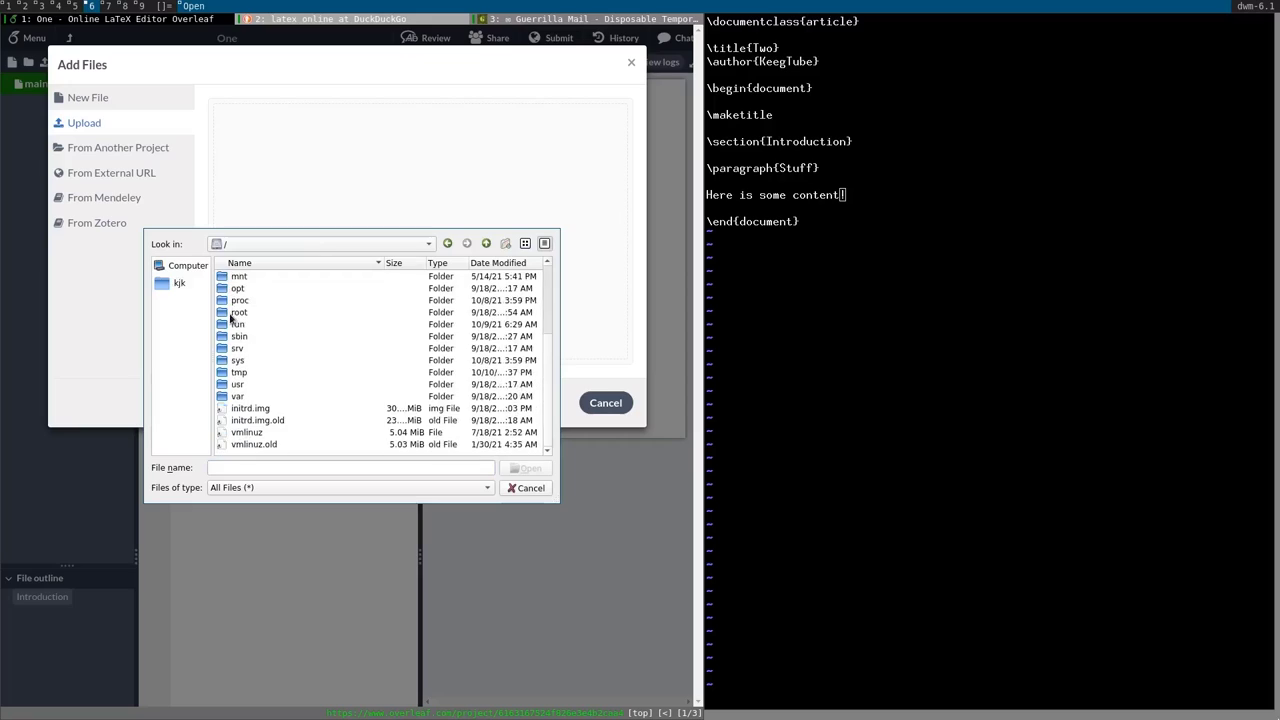
double_click(252, 372)
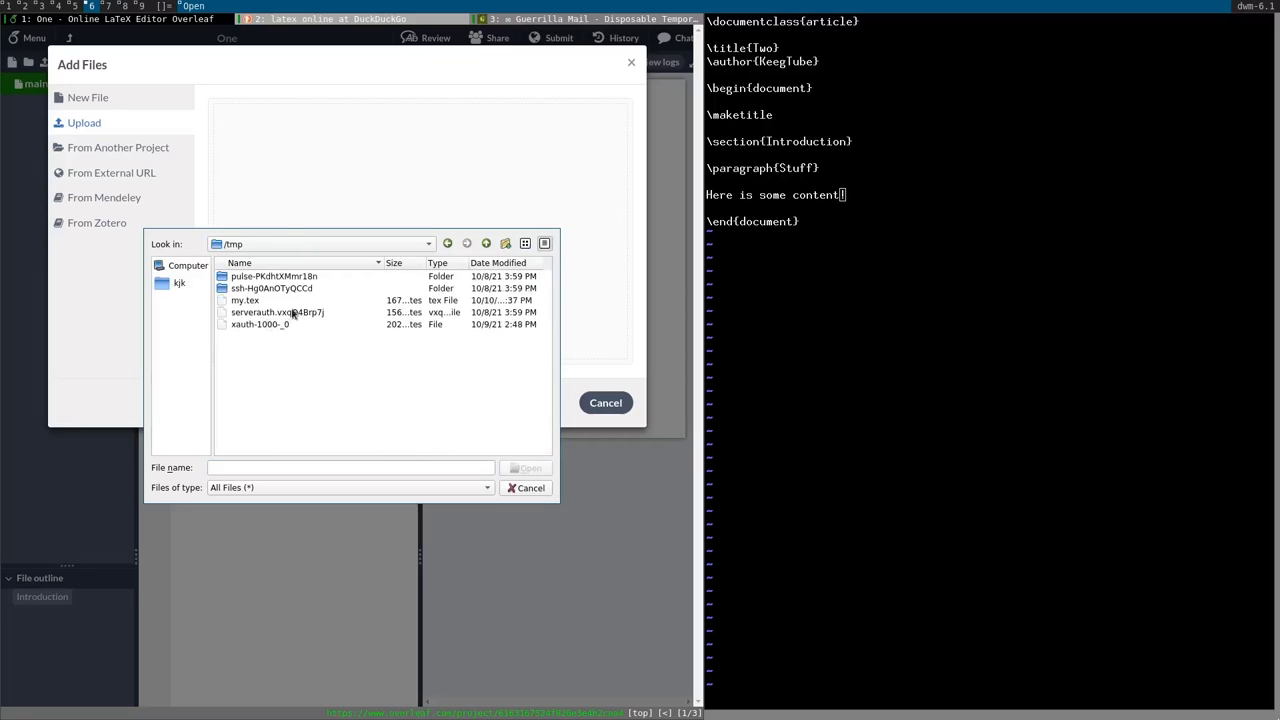
double_click(245, 300)
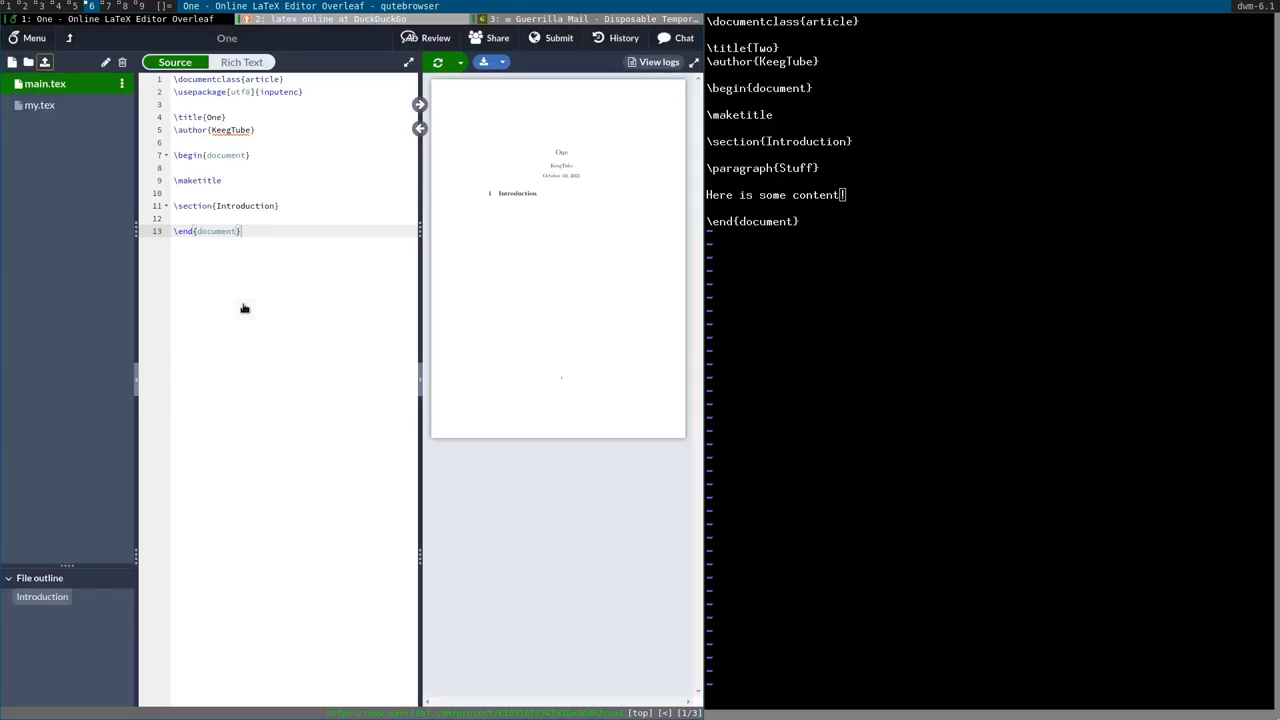
left_click(46, 108)
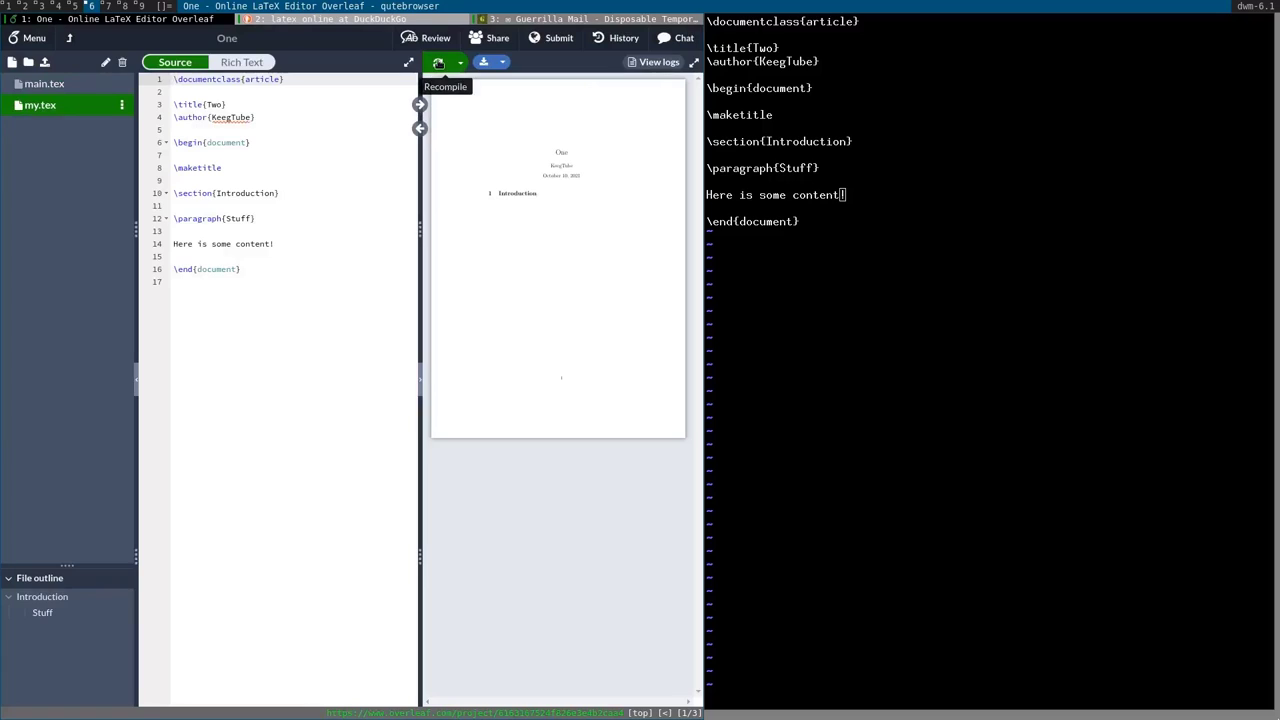
Maximize the browser and recompile my.tex so the preview shows the Two document.
key("super+m")
left_click(766, 62)
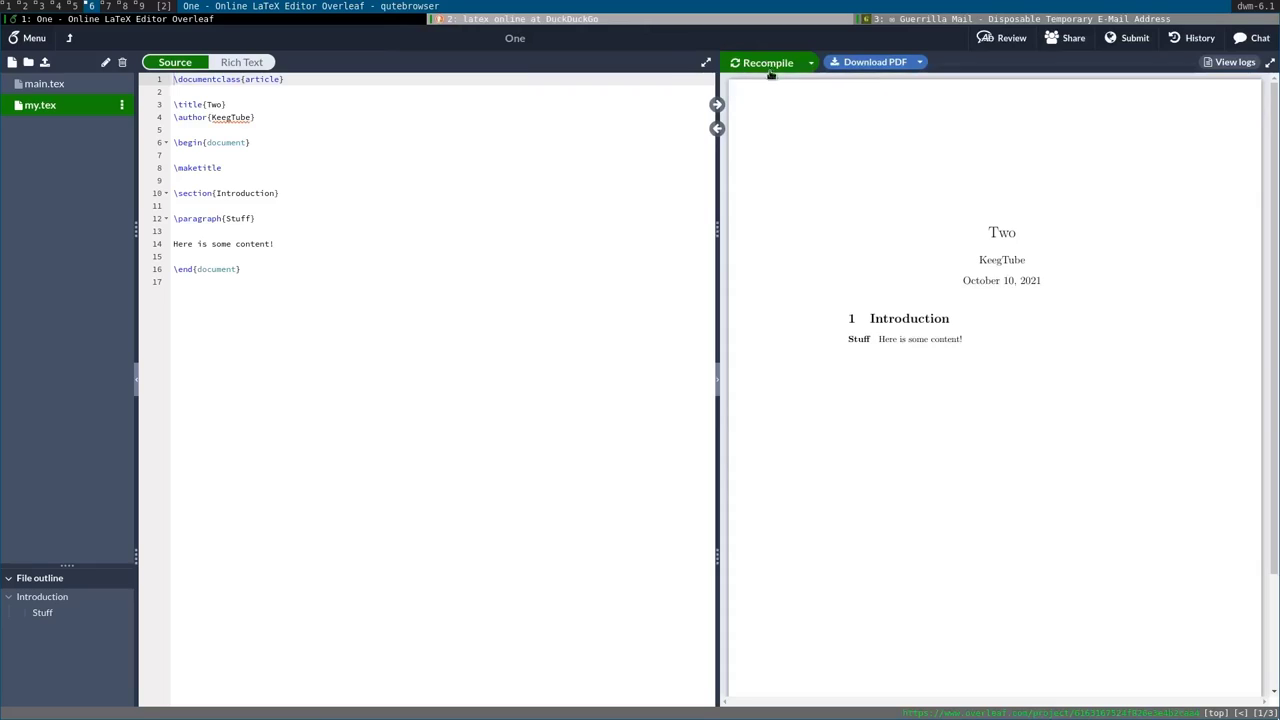
left_click_drag(849, 343, 946, 334)
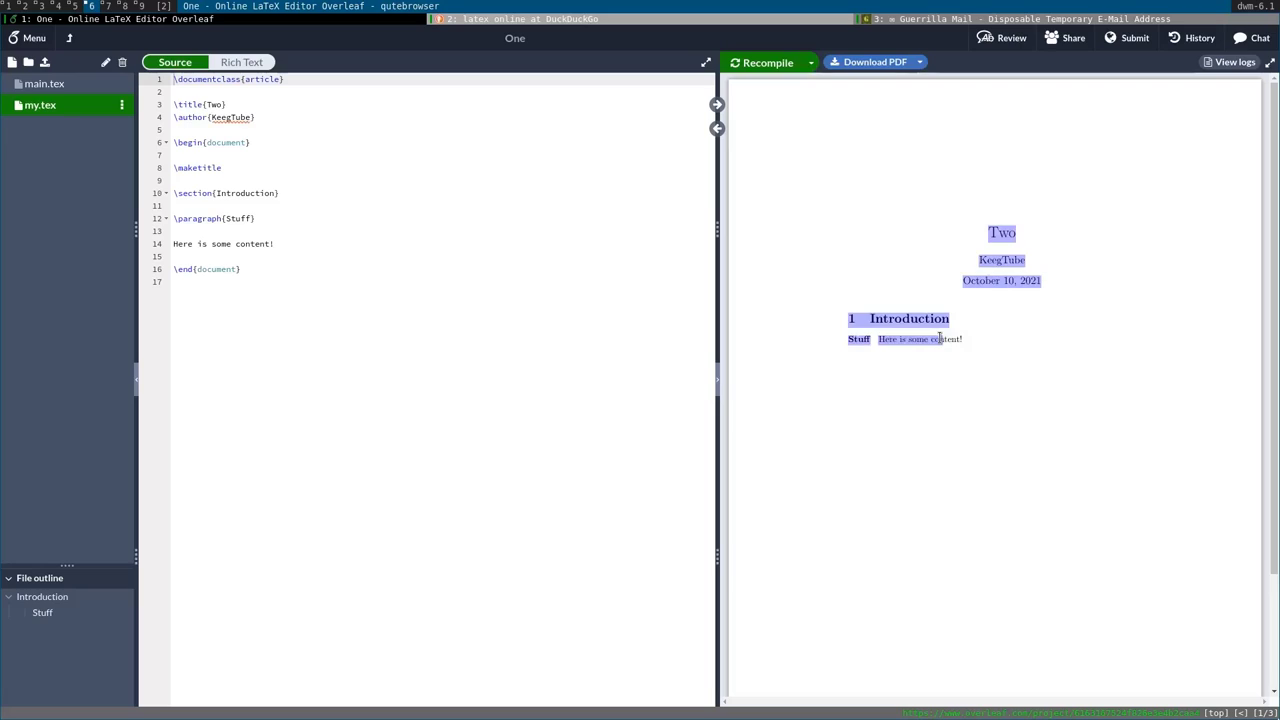
Delete the trailing empty line after 'Here is some content!' in my.tex.
left_click(433, 259)
left_click(422, 287)
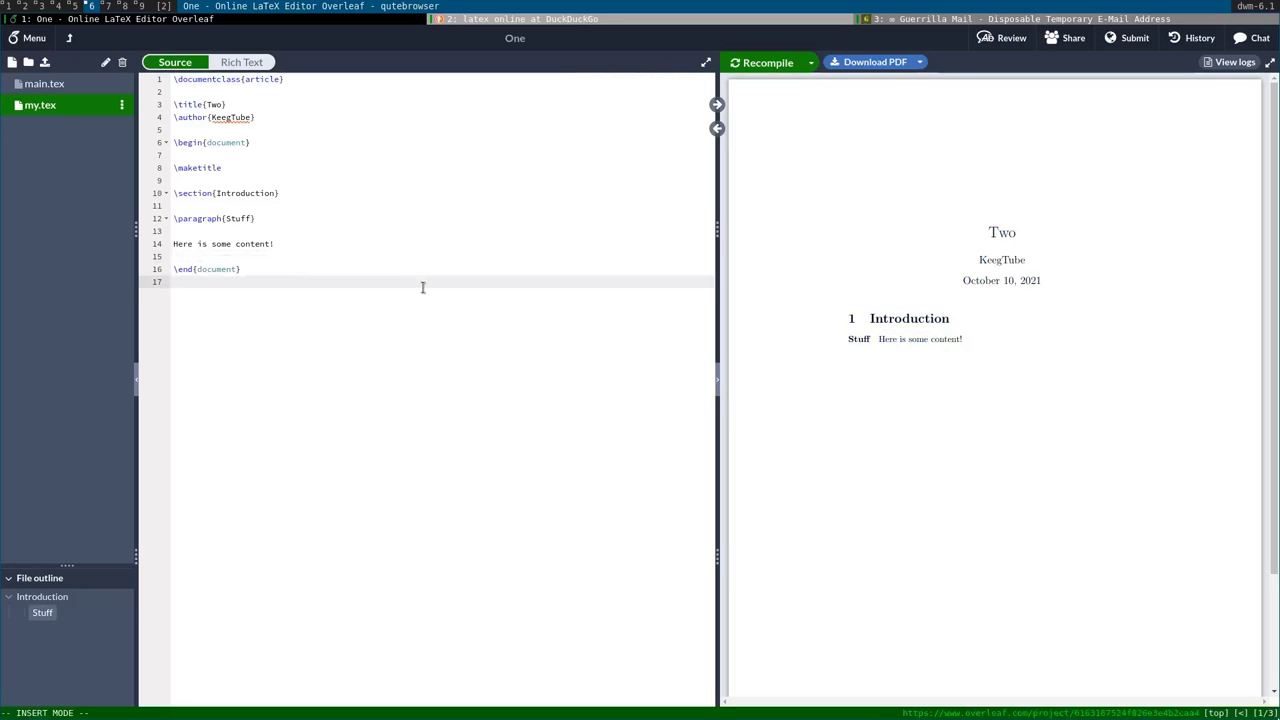
key("BackSpace")
key("Up")
key("Up")
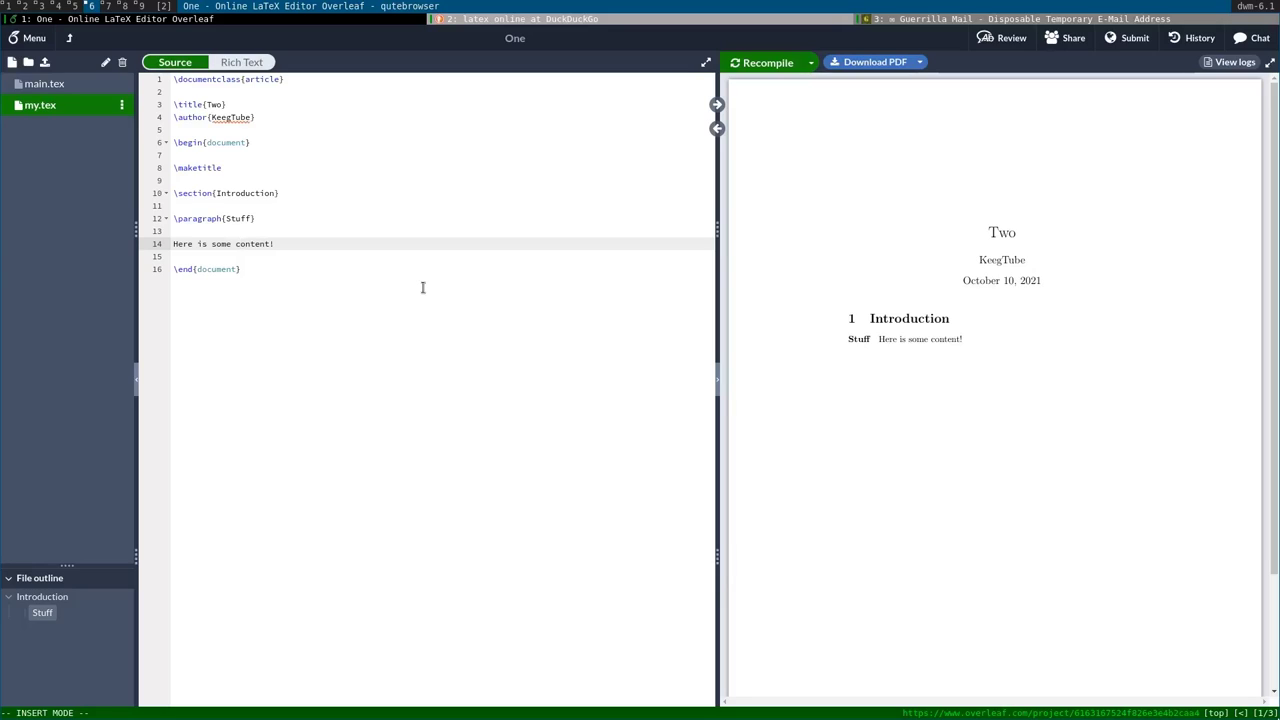
left_click(388, 246)
left_click(380, 219)
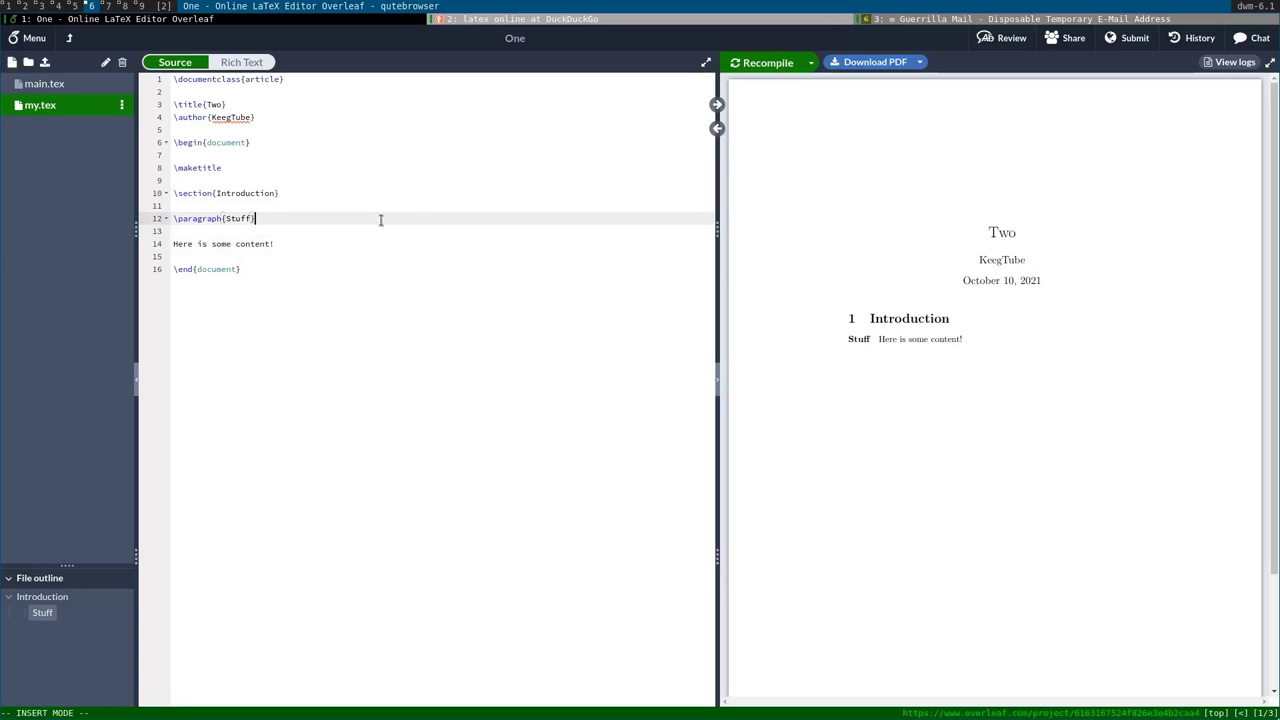
left_click(310, 243)
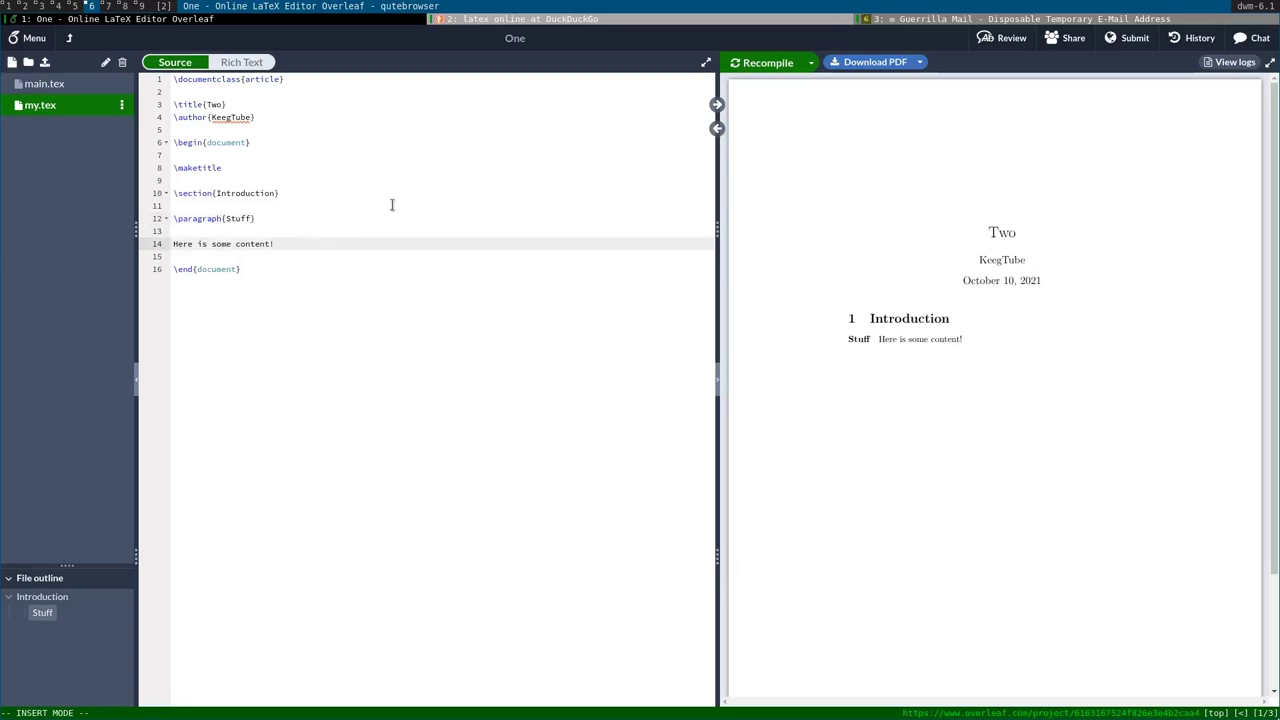
left_click(530, 172)
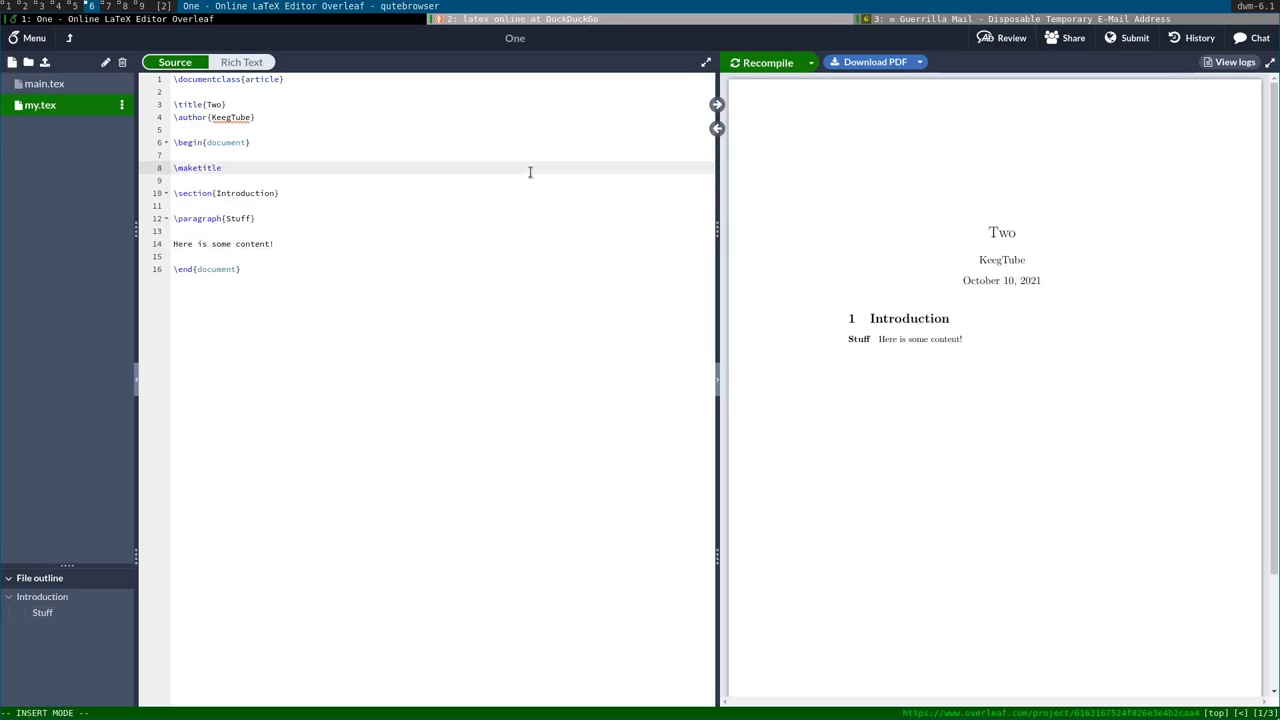
left_click(433, 245)
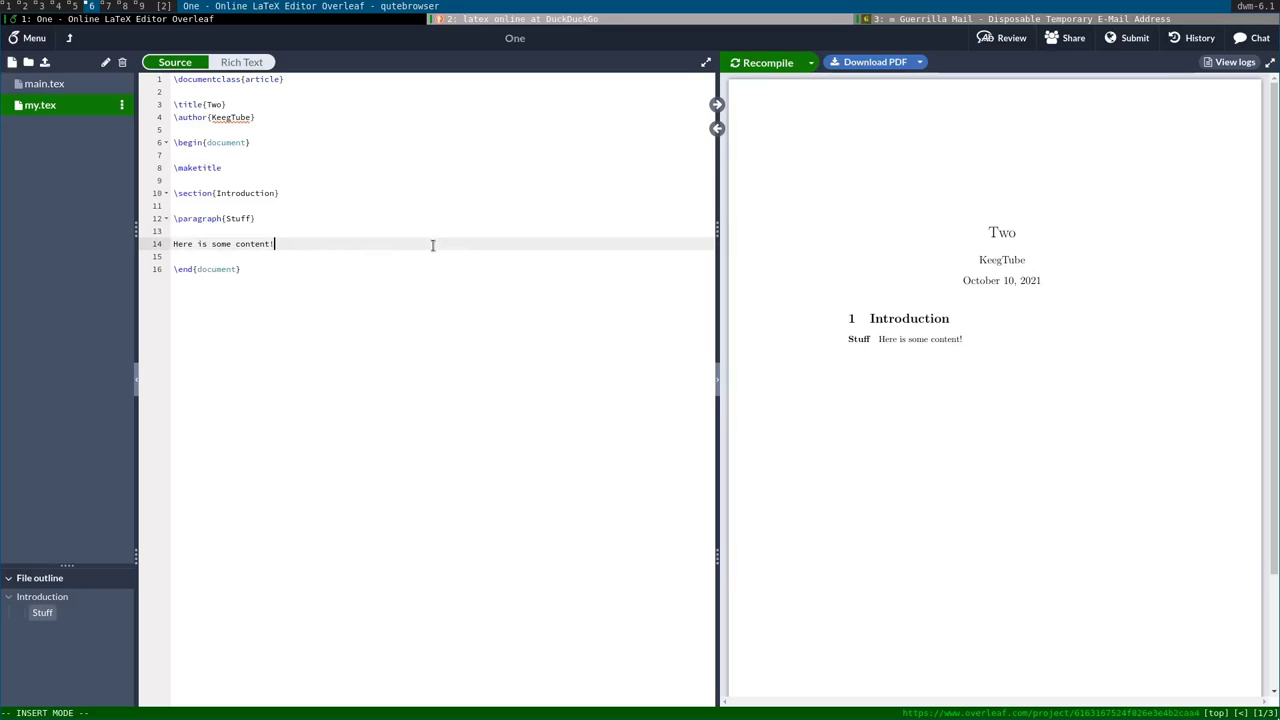
Add \usepackage{graphicx} below the \documentclass line via autocomplete.
left_click(333, 80)
key("Return")
key("Return")
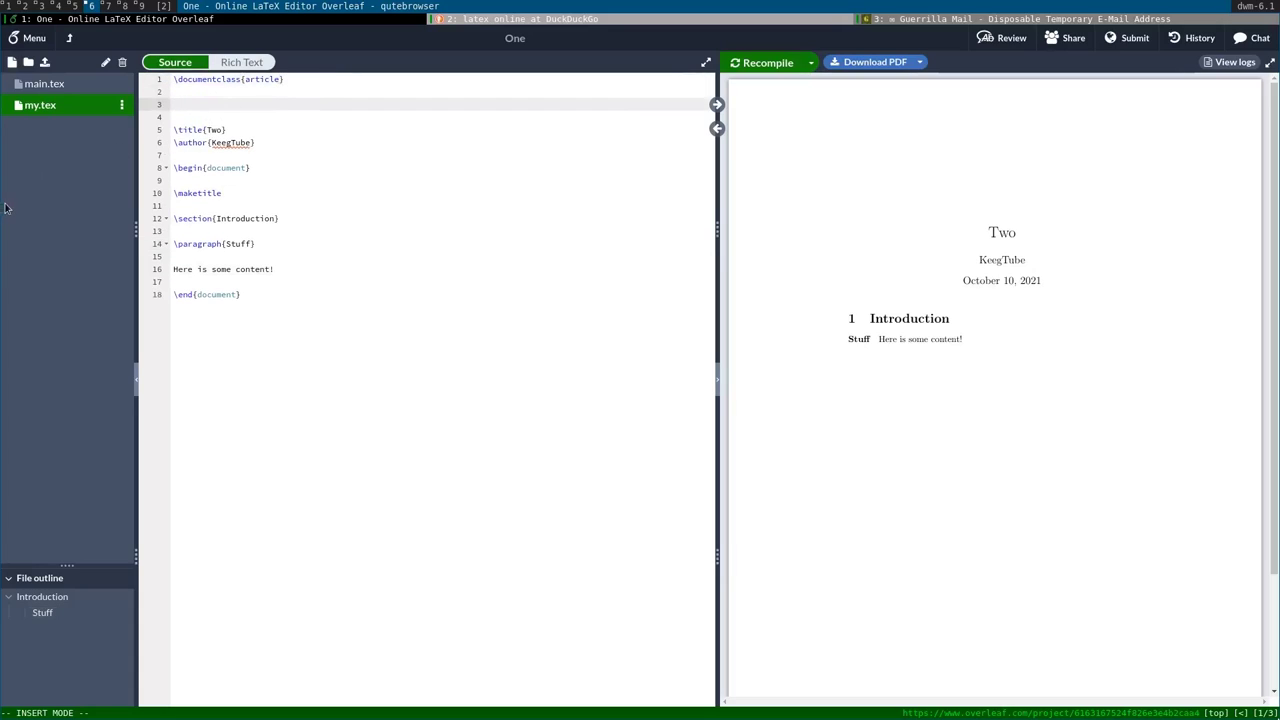
type("\\")
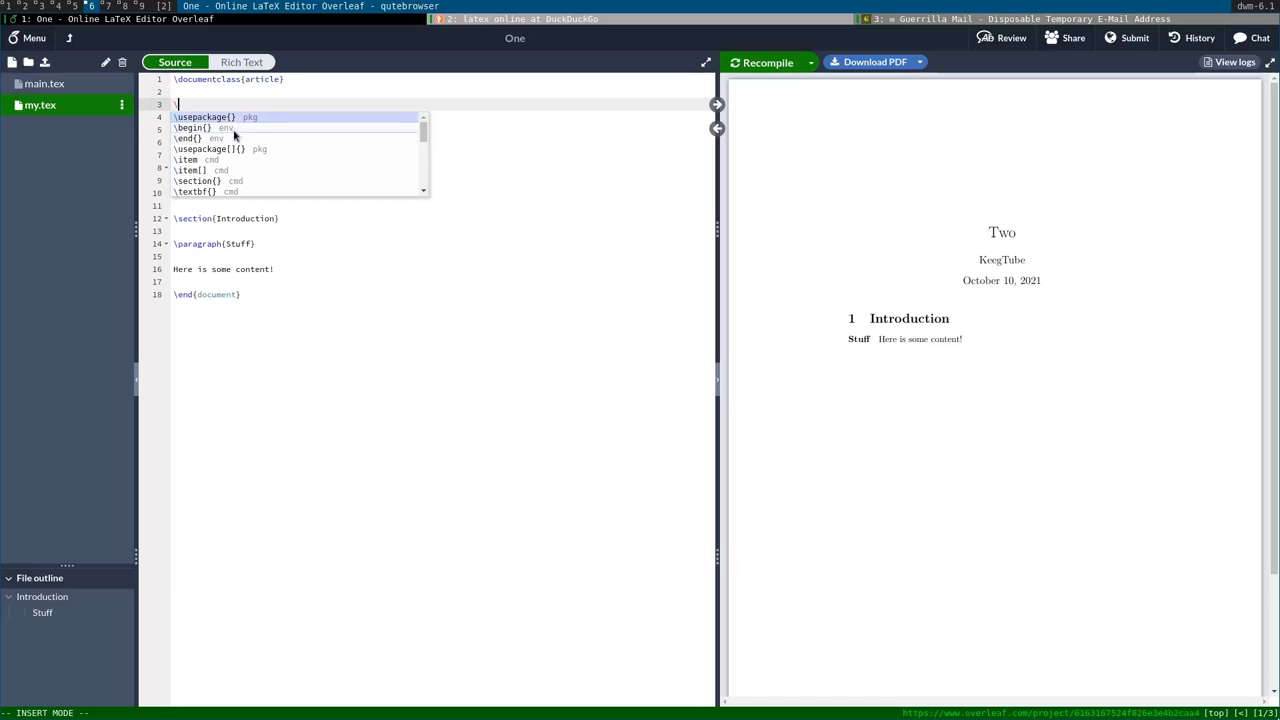
scroll(229, 150, "down", 5)
scroll(229, 150, "up", 5)
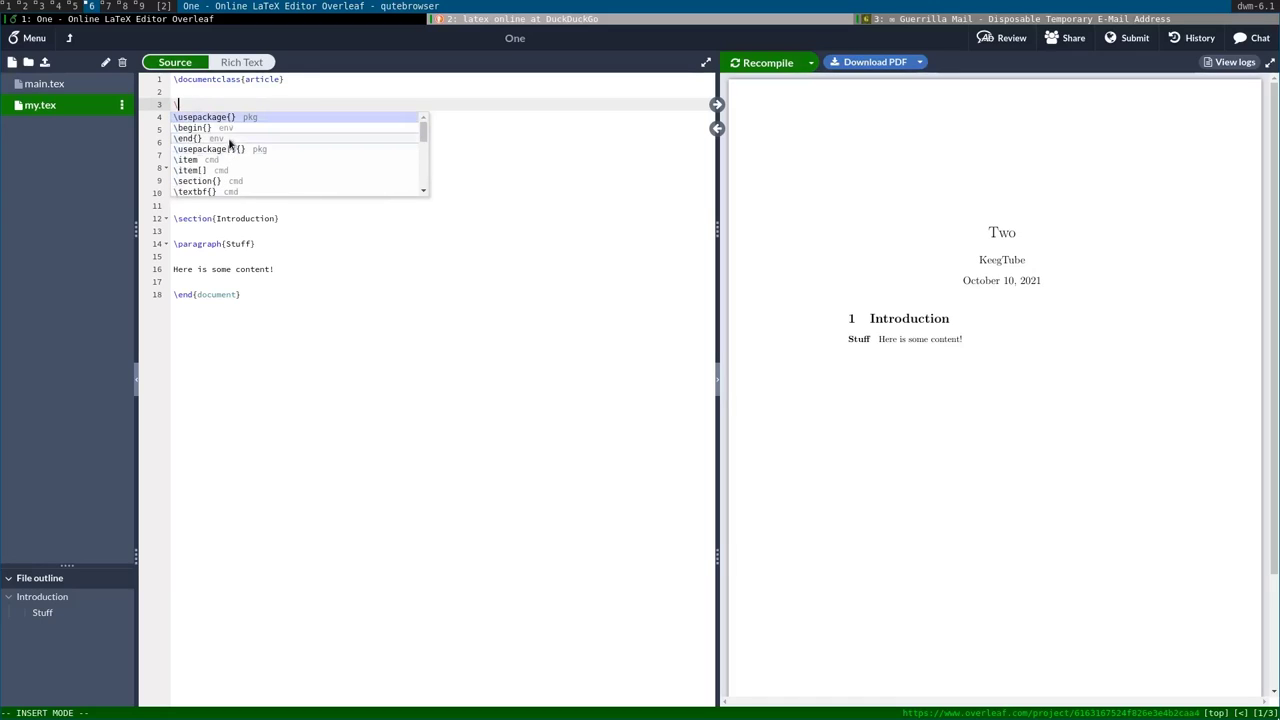
left_click(237, 121)
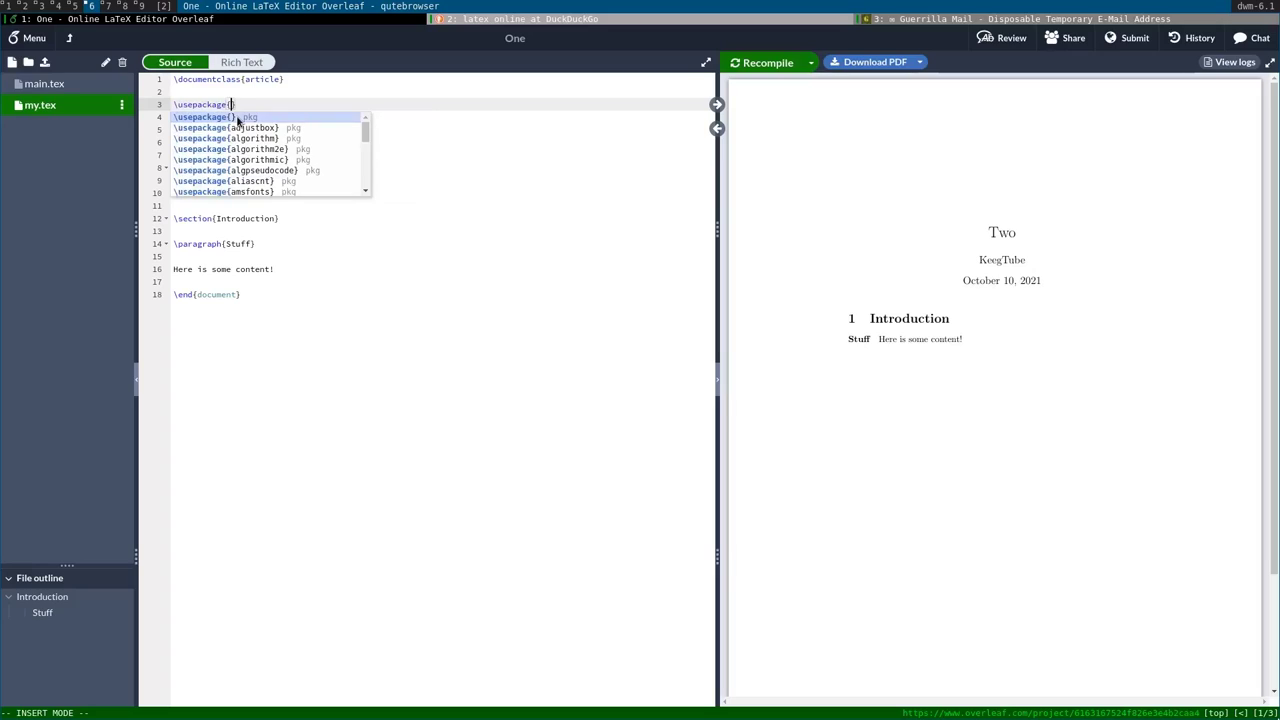
type("gra")
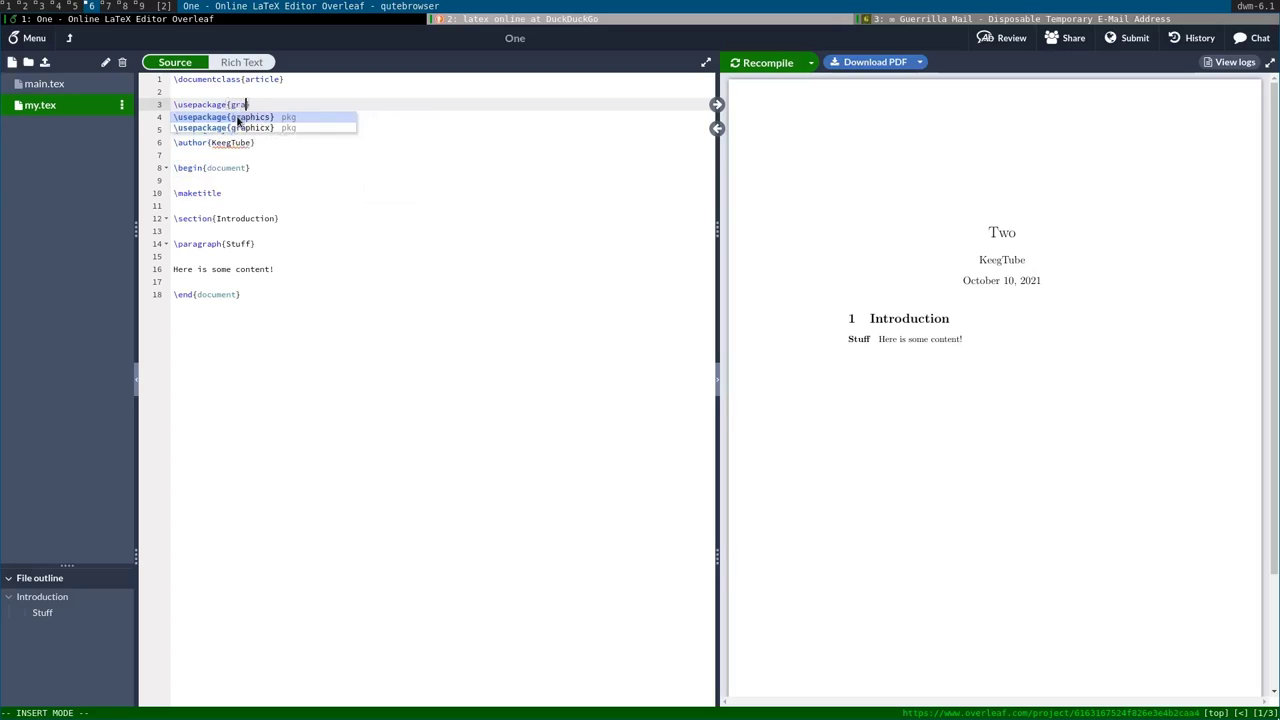
left_click(240, 129)
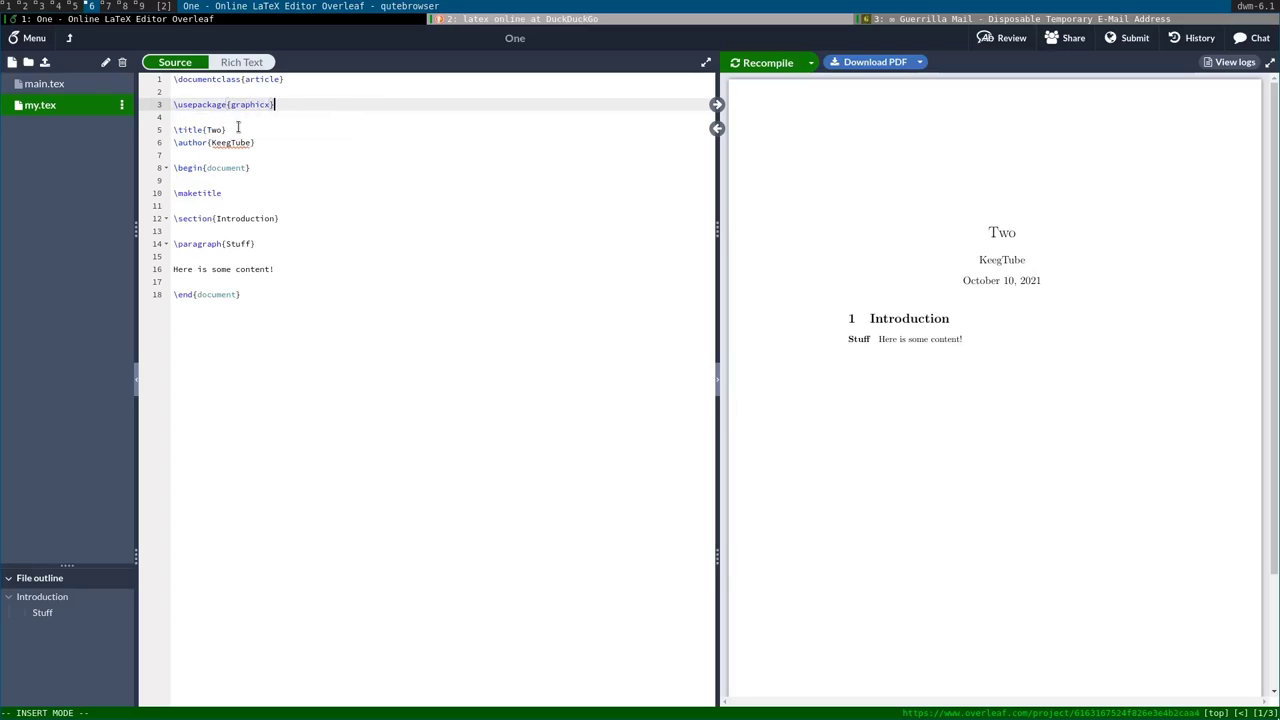
Add an empty \includegraphics[]{} line after the content sentence and search images for 'picture'.
left_click(234, 231)
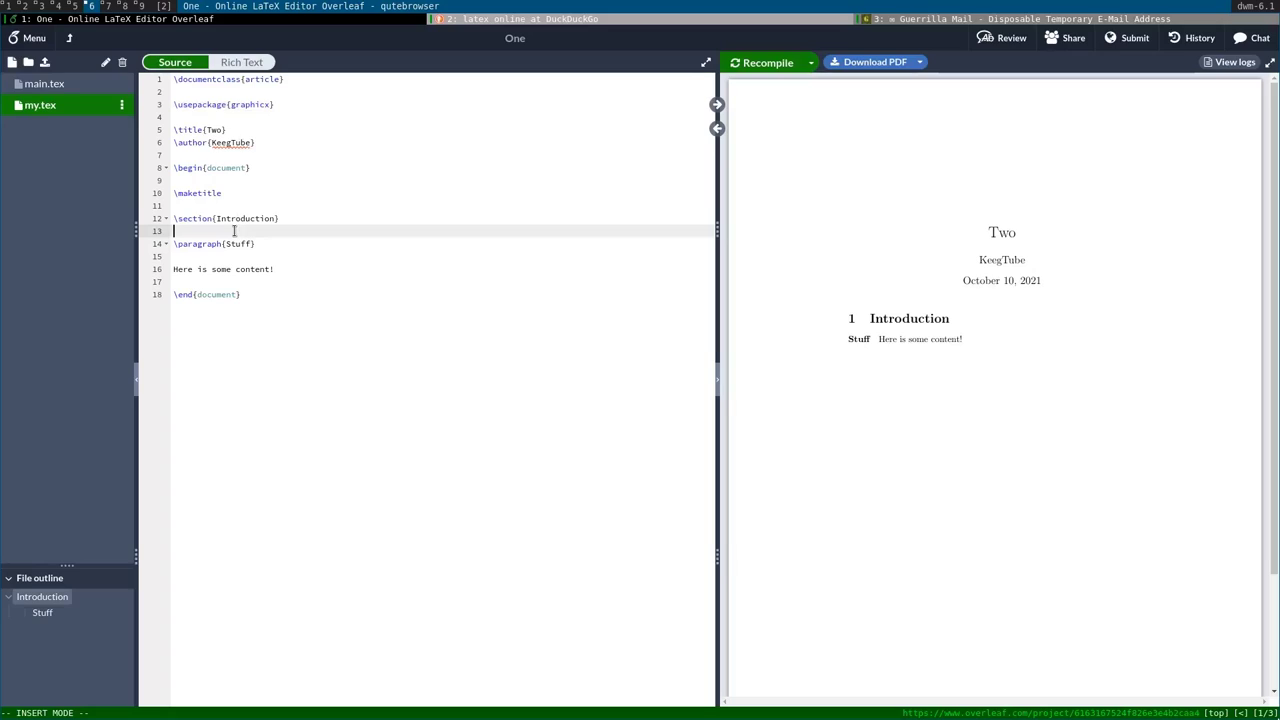
left_click(266, 245)
left_click(300, 272)
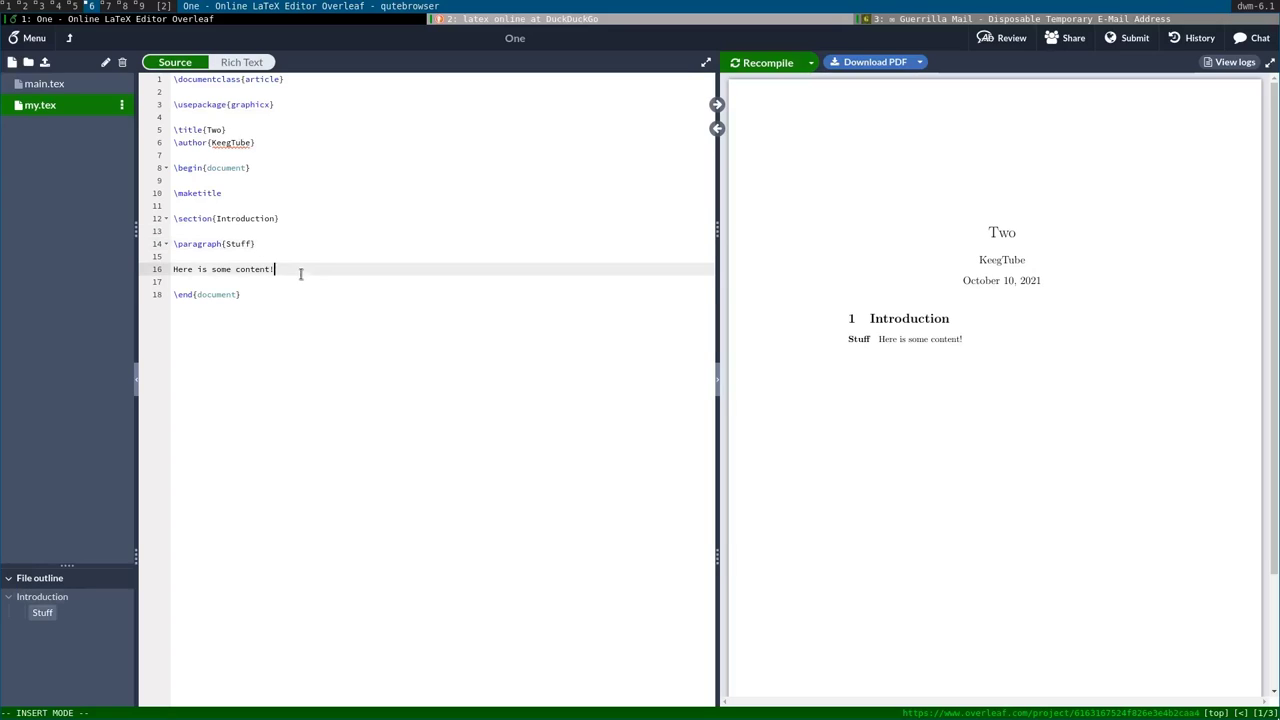
key("Return")
key("Return")
type("\\")
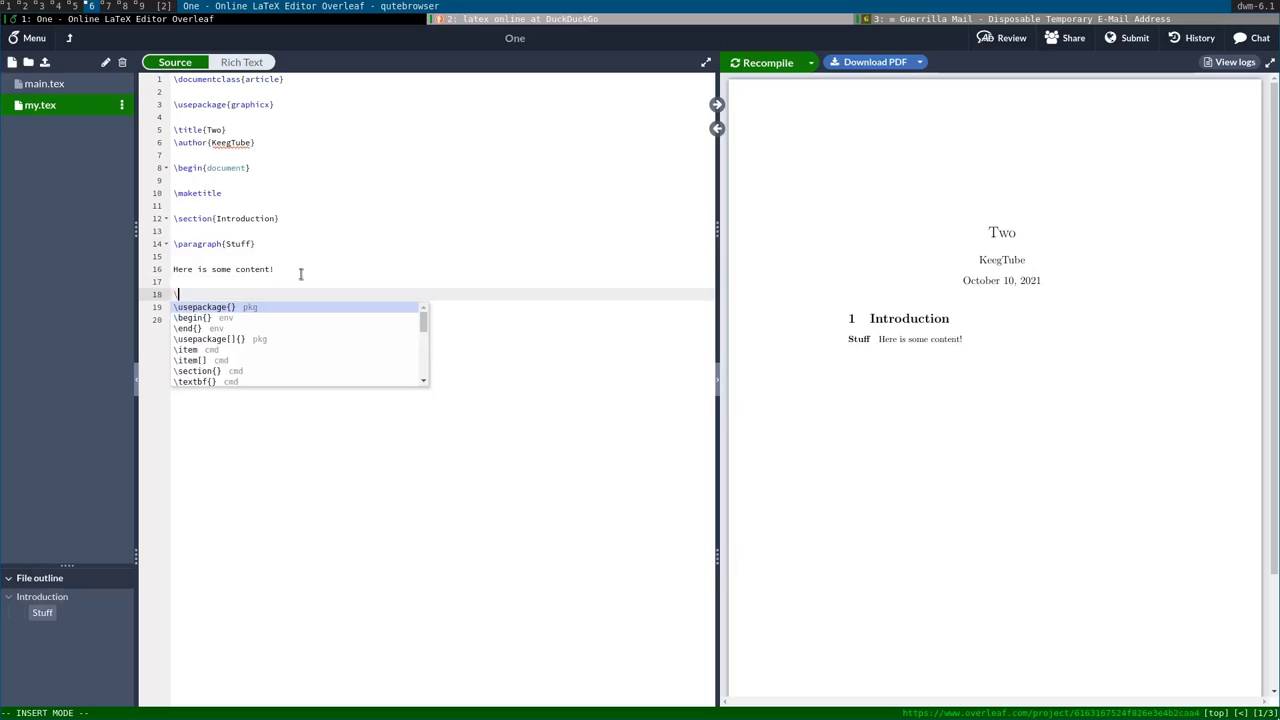
type("inc")
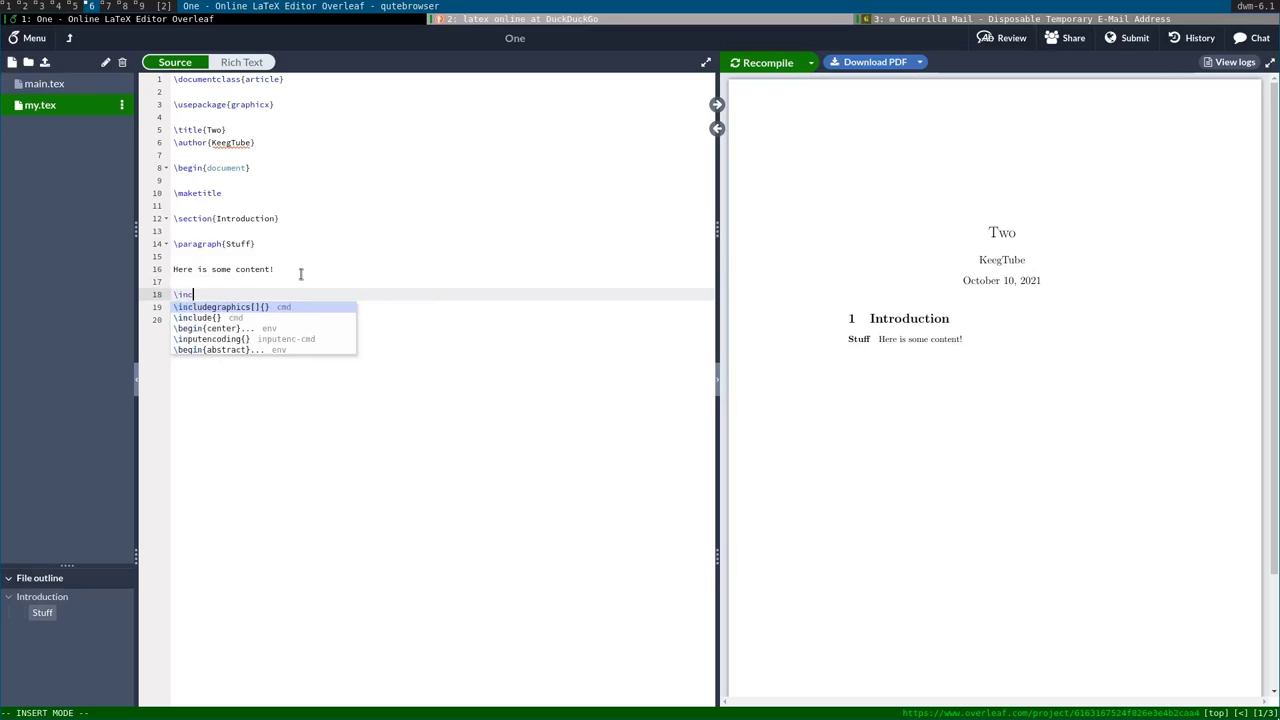
key("Return")
key("Escape")
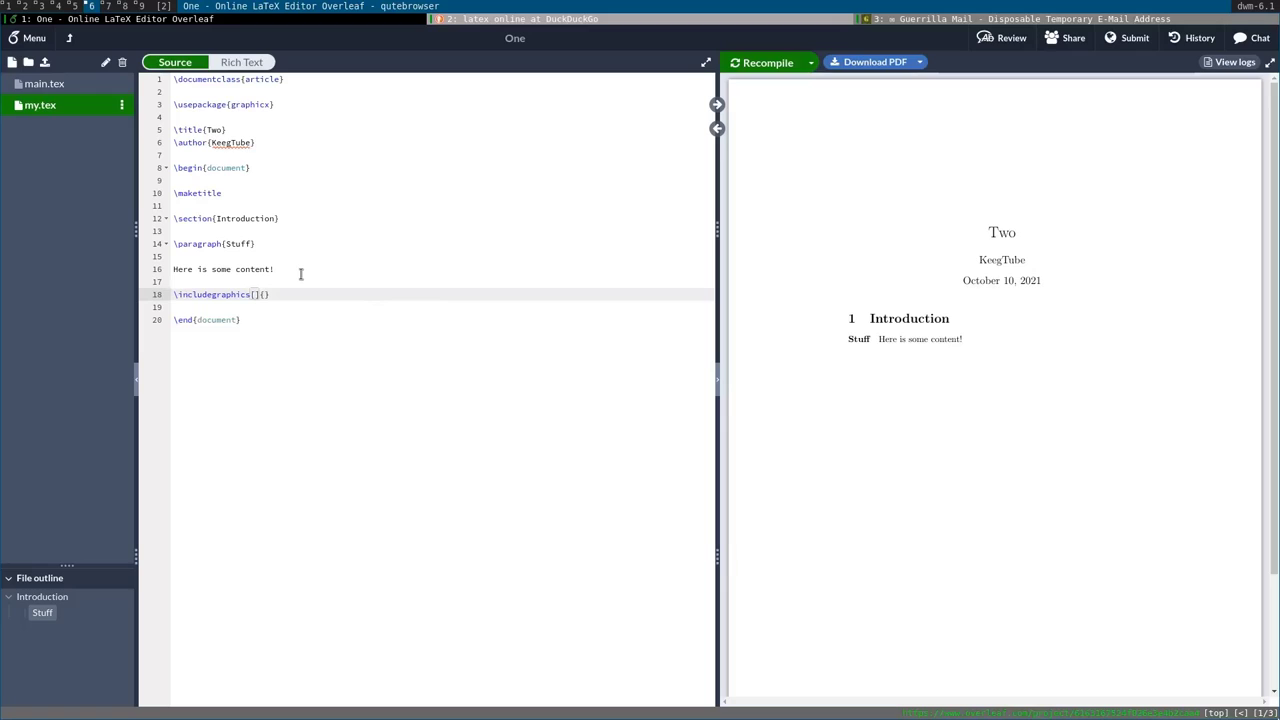
key("shift+o")
type("!img")
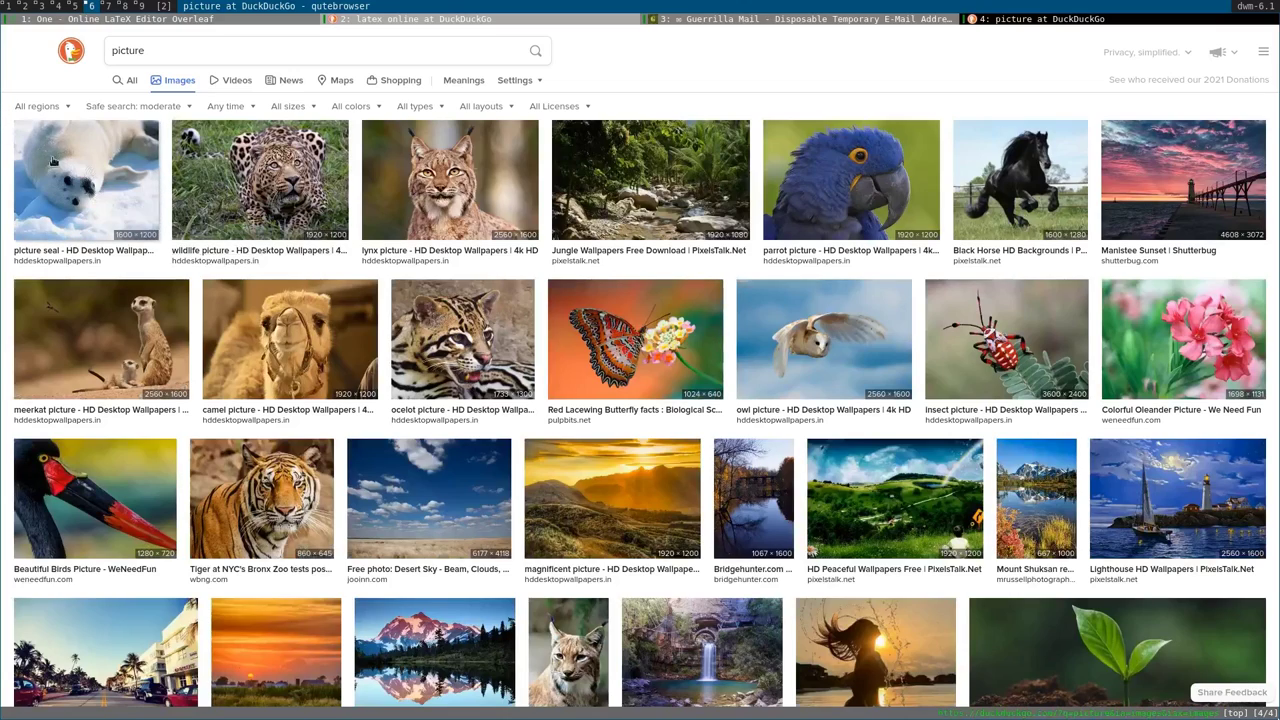
Refine the image search to 'picture copyright free'.
scroll(133, 199, "down", 1)
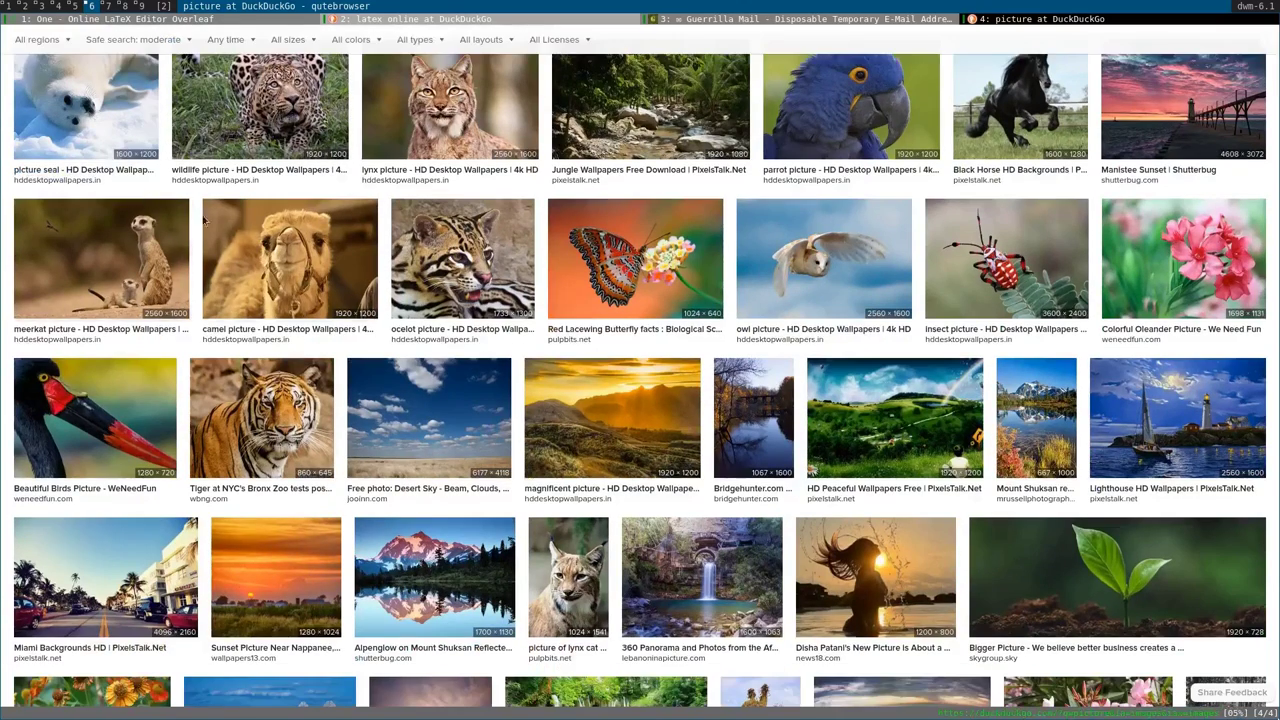
scroll(654, 390, "up", 1)
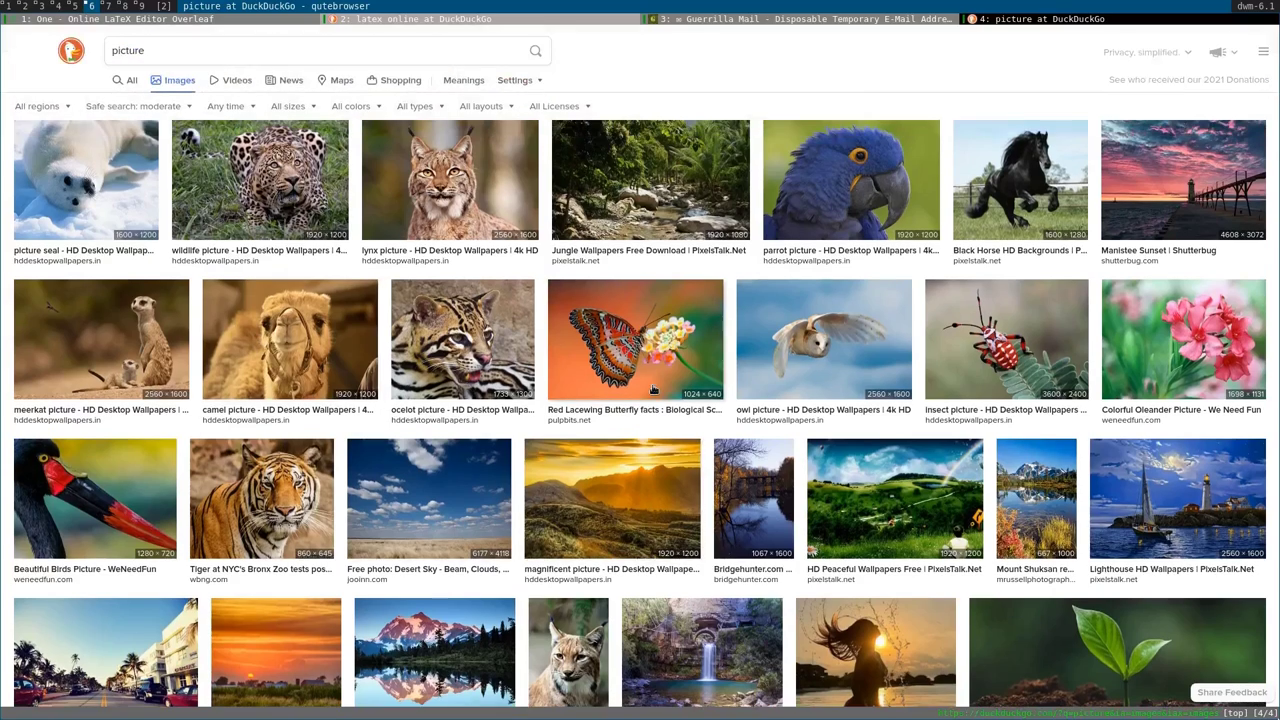
left_click(246, 46)
type("copyright free")
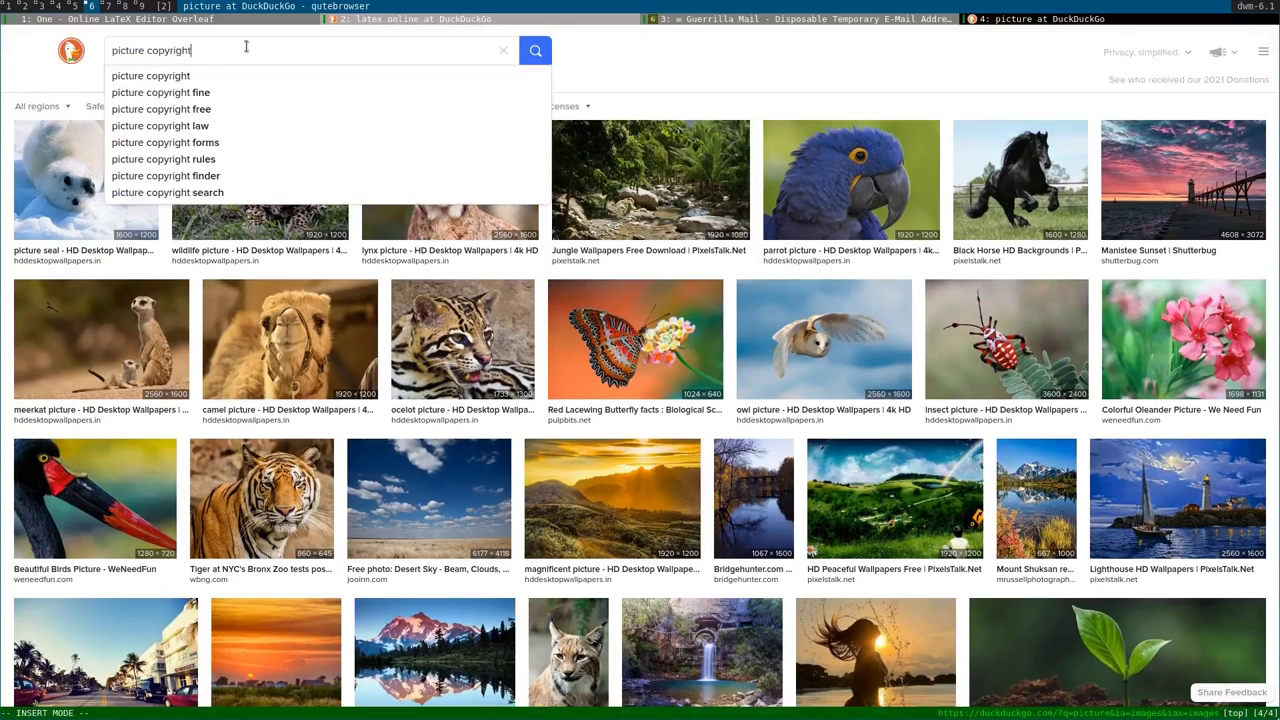
key("Return")
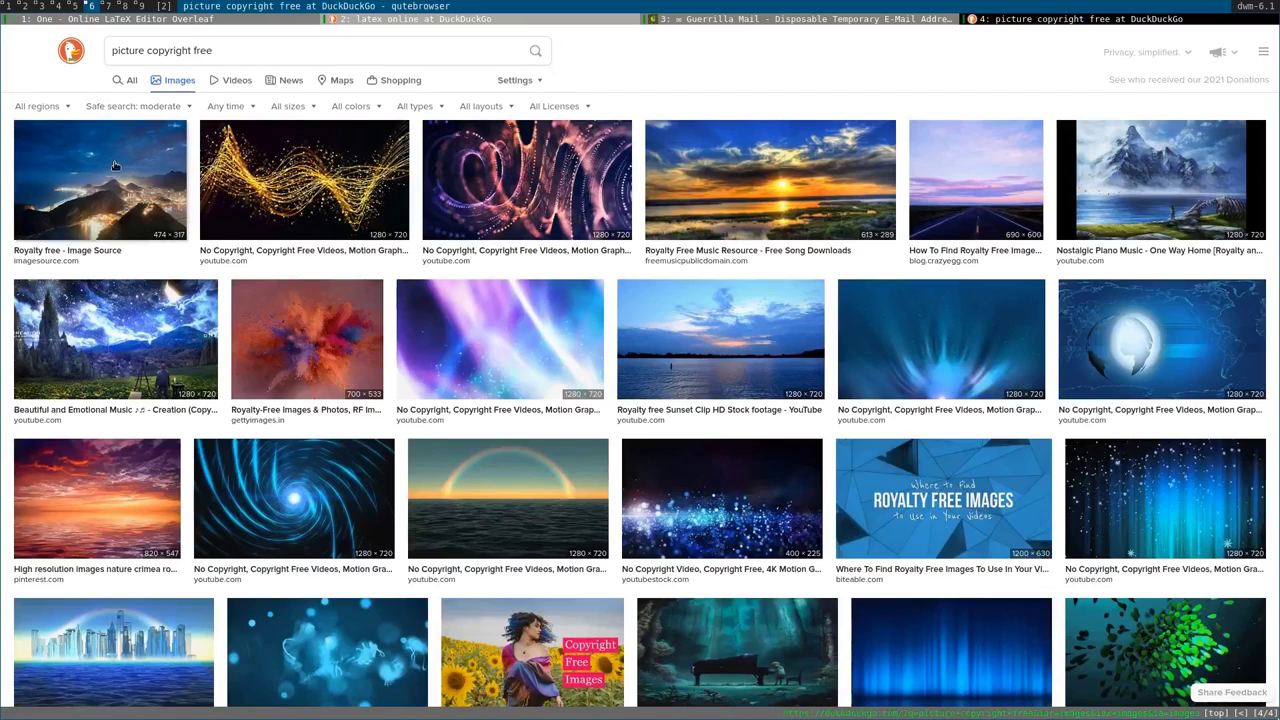
Save the first result's night city photo as /tmp/pic.jpg and return to the Overleaf tab.
left_click(136, 183)
right_click(422, 443)
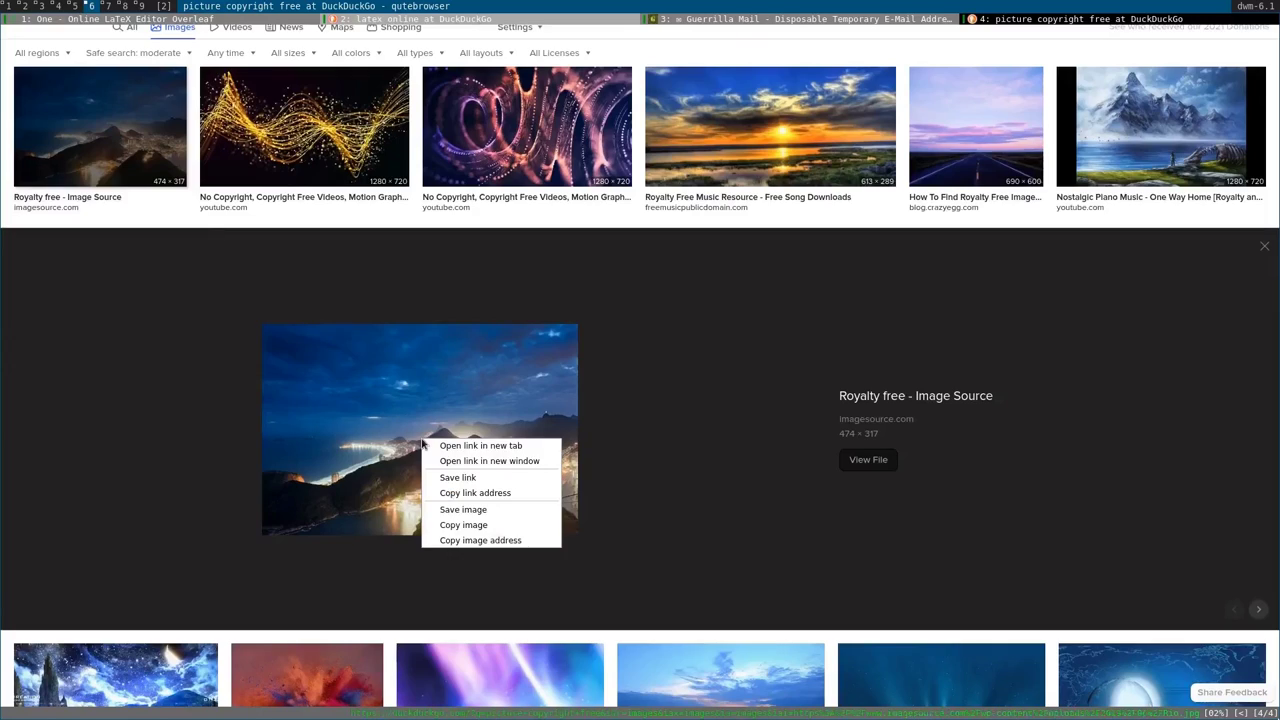
left_click(452, 511)
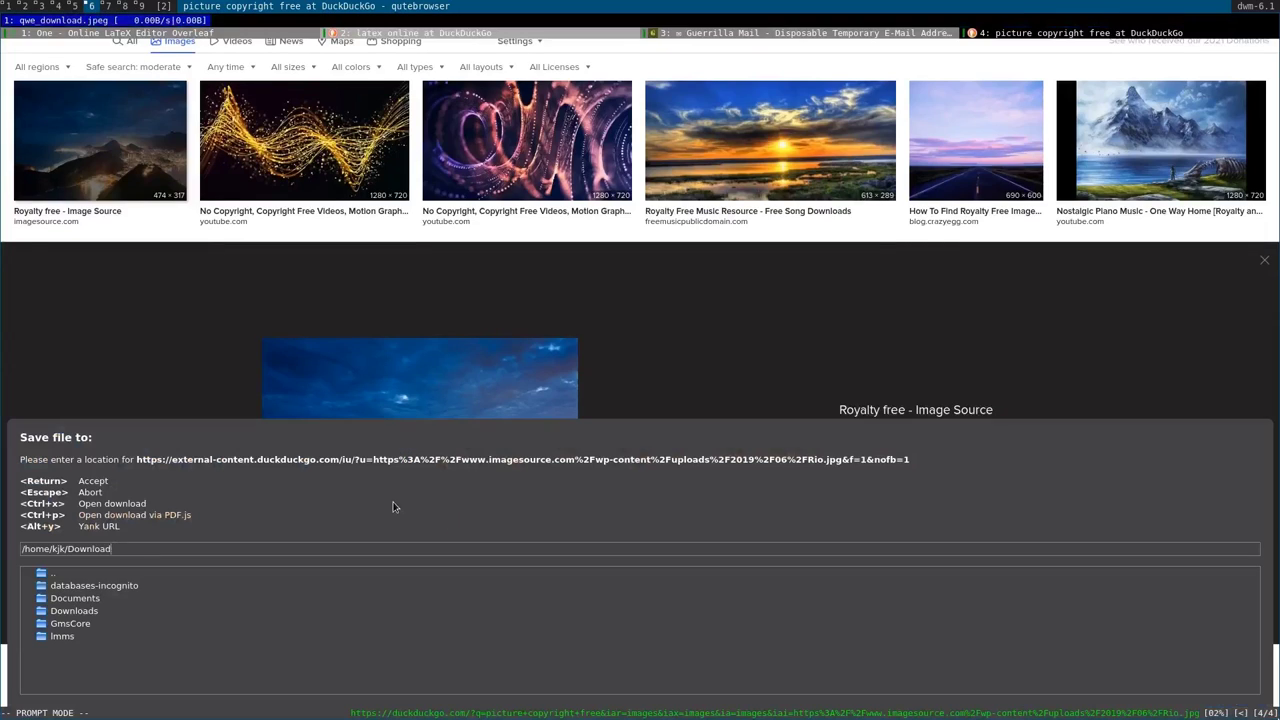
key("ctrl+w")
key("ctrl+w")
key("ctrl+w")
type("/")
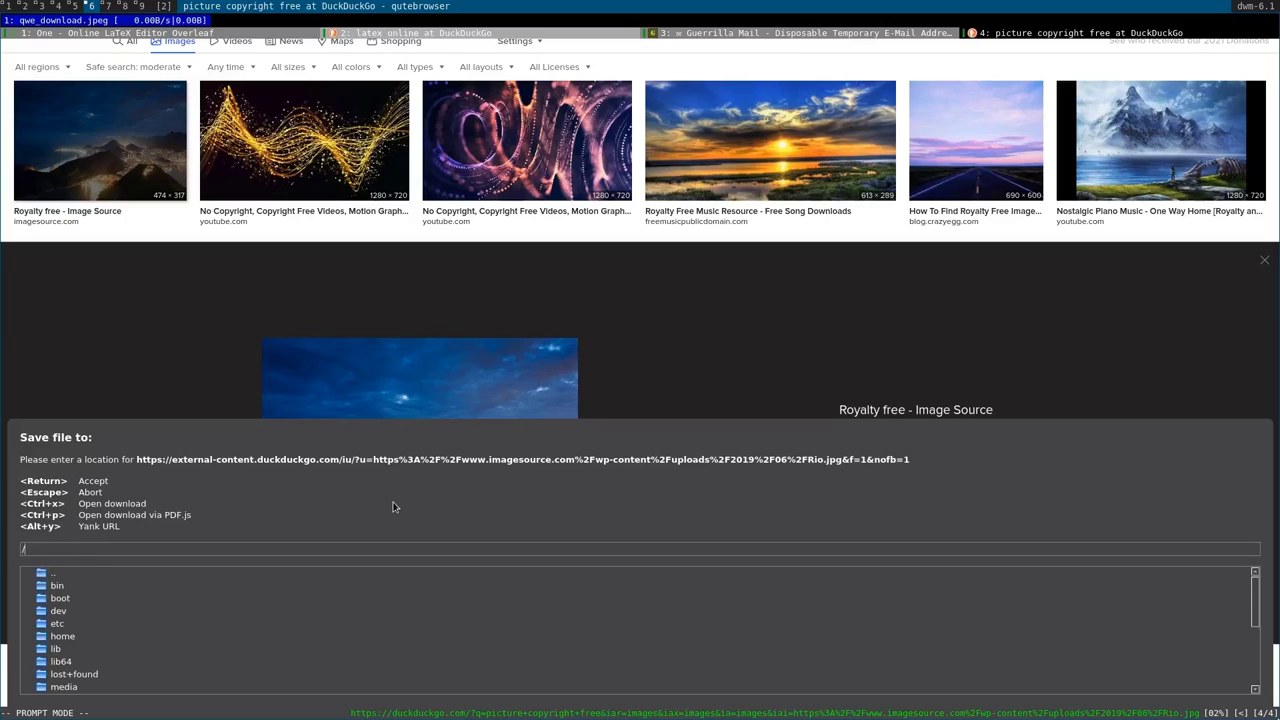
type("tmp/")
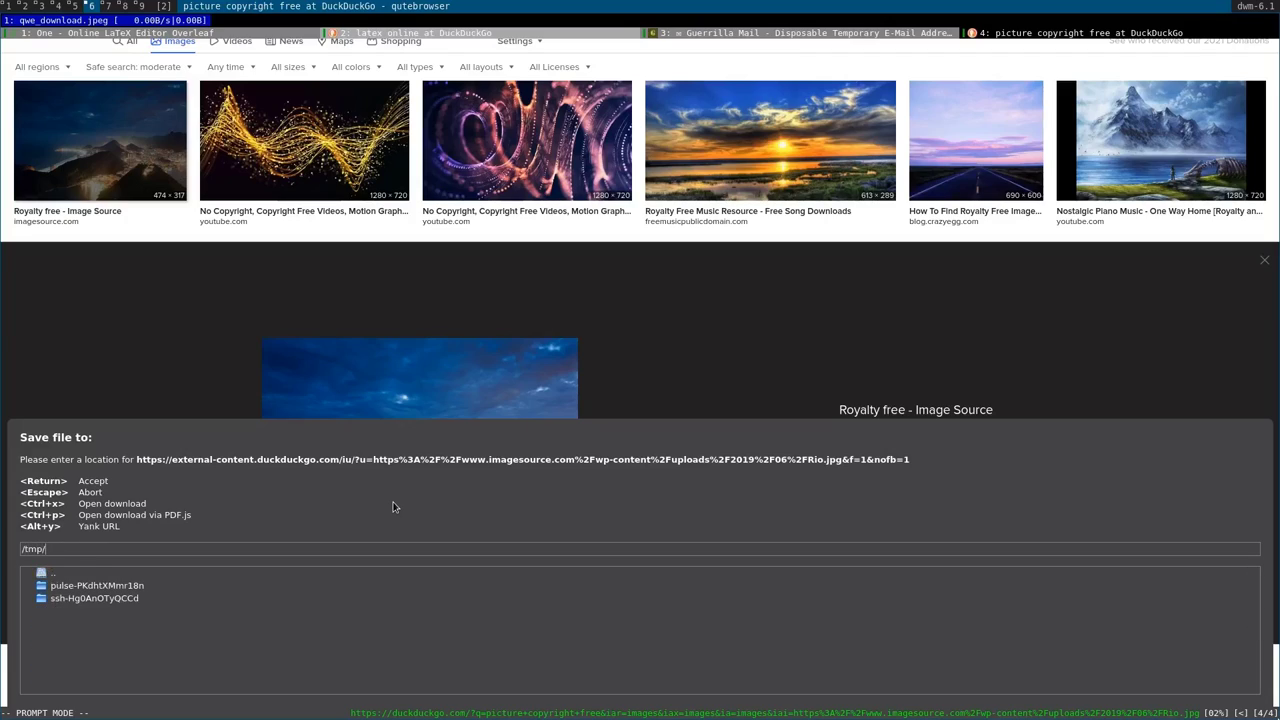
type("pic.jpg")
key("Return")
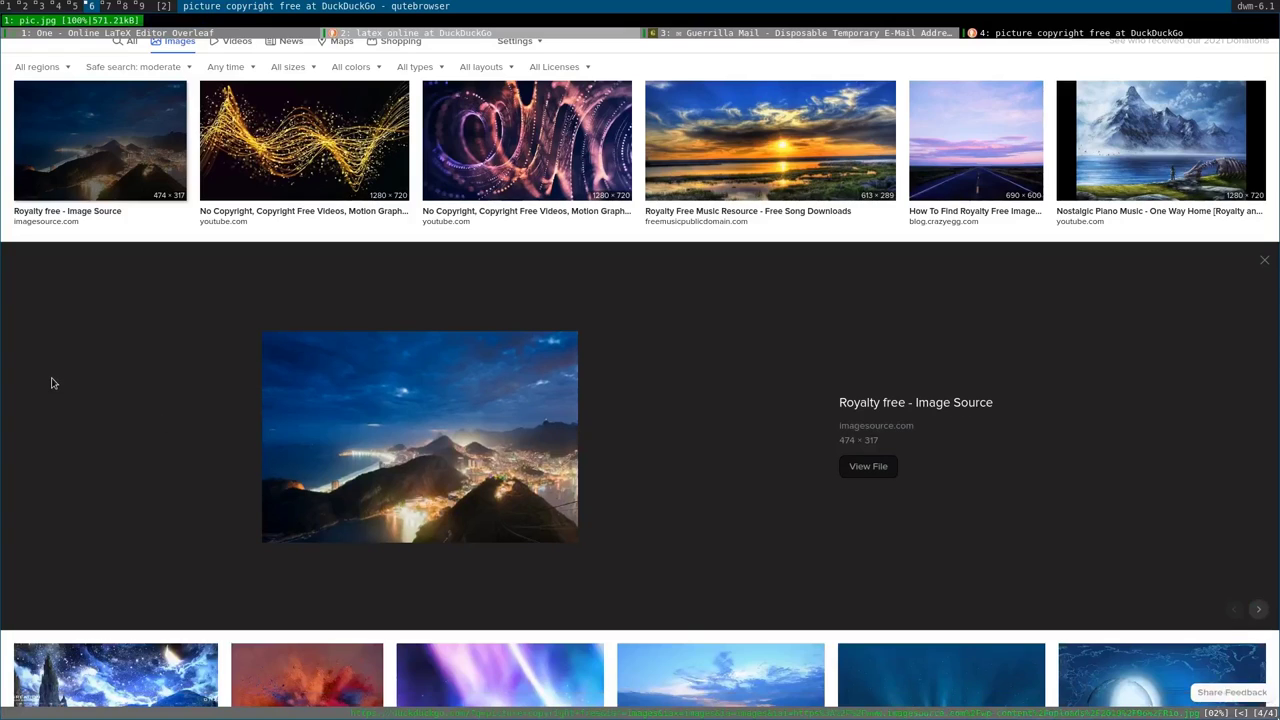
key("alt+1")
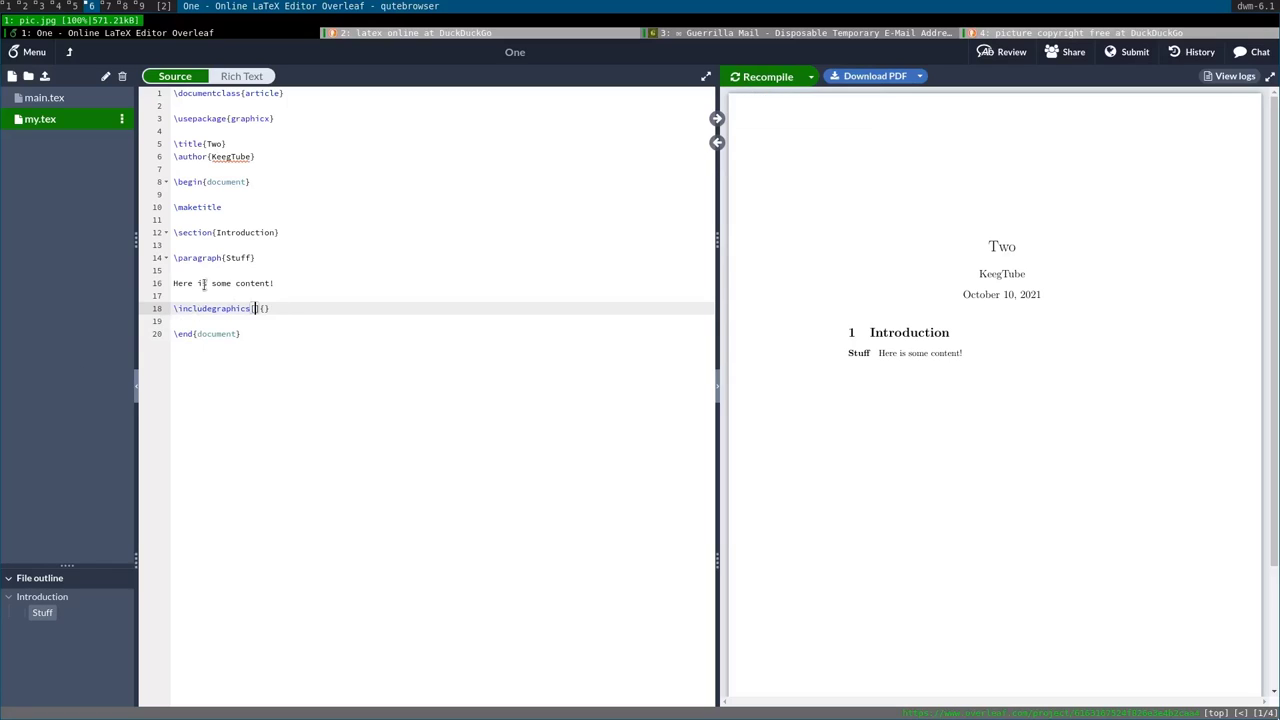
Upload pic.jpg from /tmp into project One through the file tree's upload dialog.
left_click(44, 76)
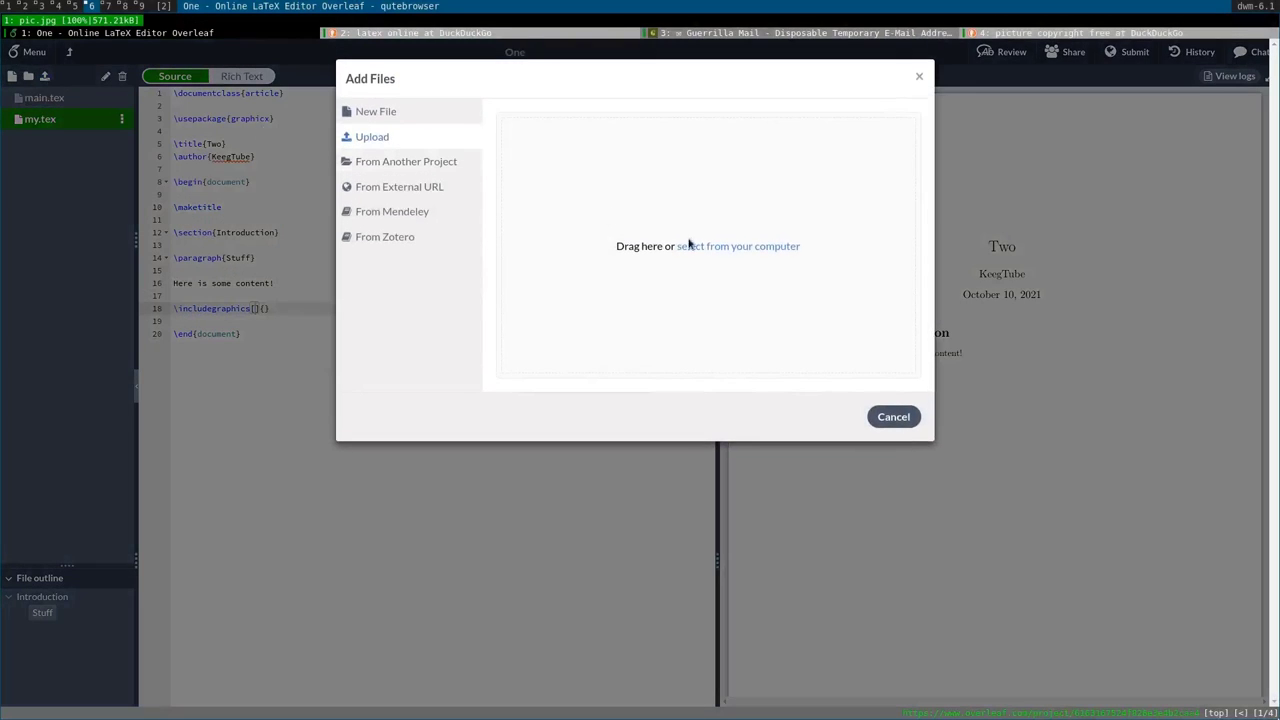
left_click(690, 245)
left_click(547, 313)
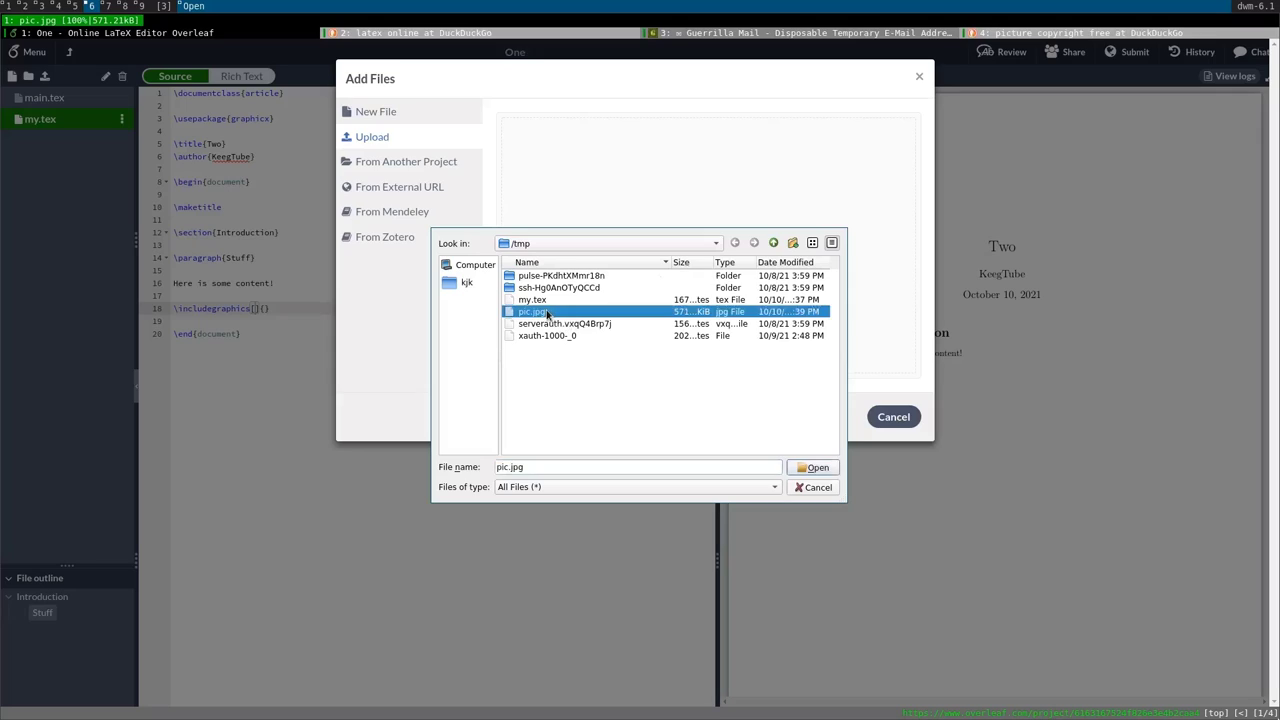
double_click(547, 313)
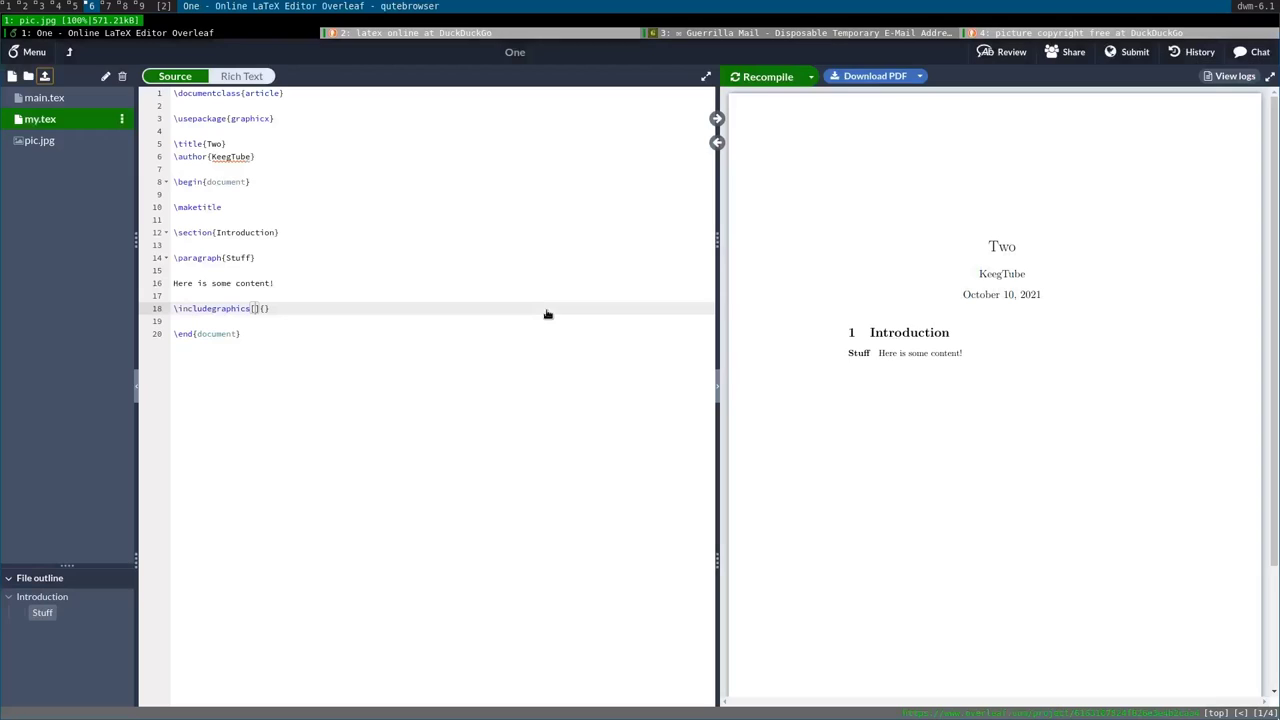
left_click(256, 309)
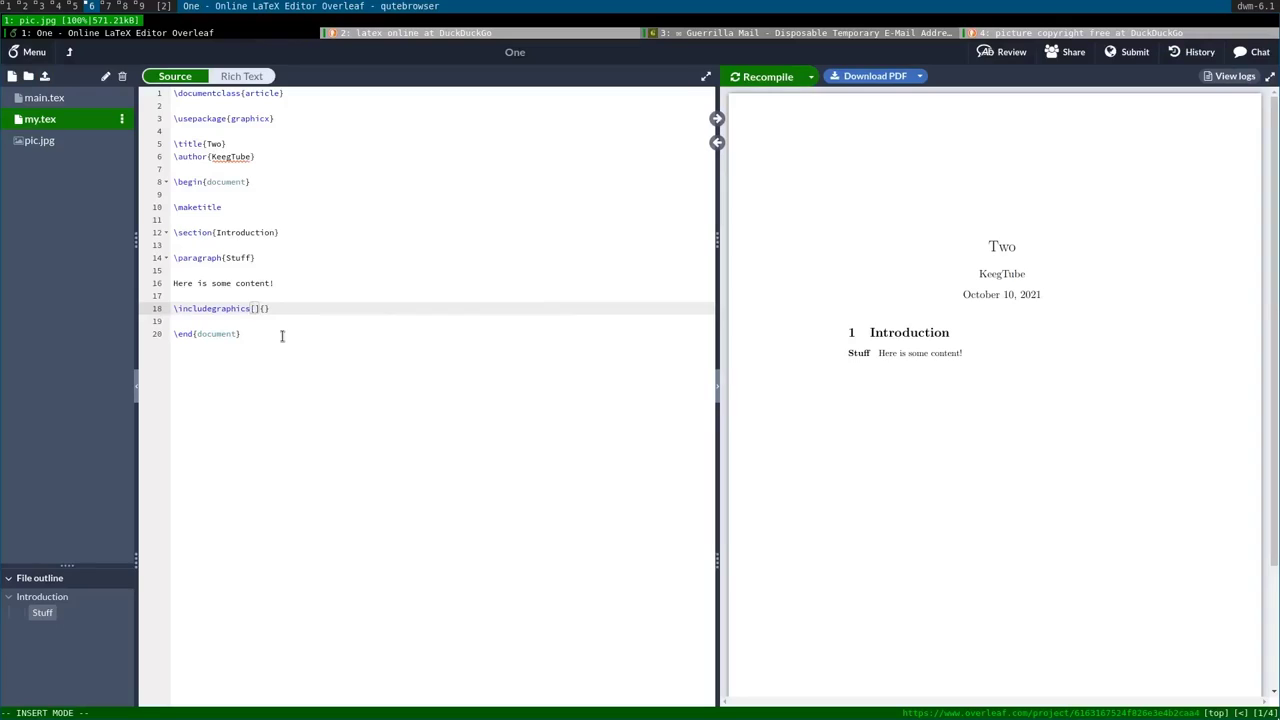
Make line 18 \includegraphics[width=\textwidth]{pic.jpg} and recompile to show the photo.
type("{pic")
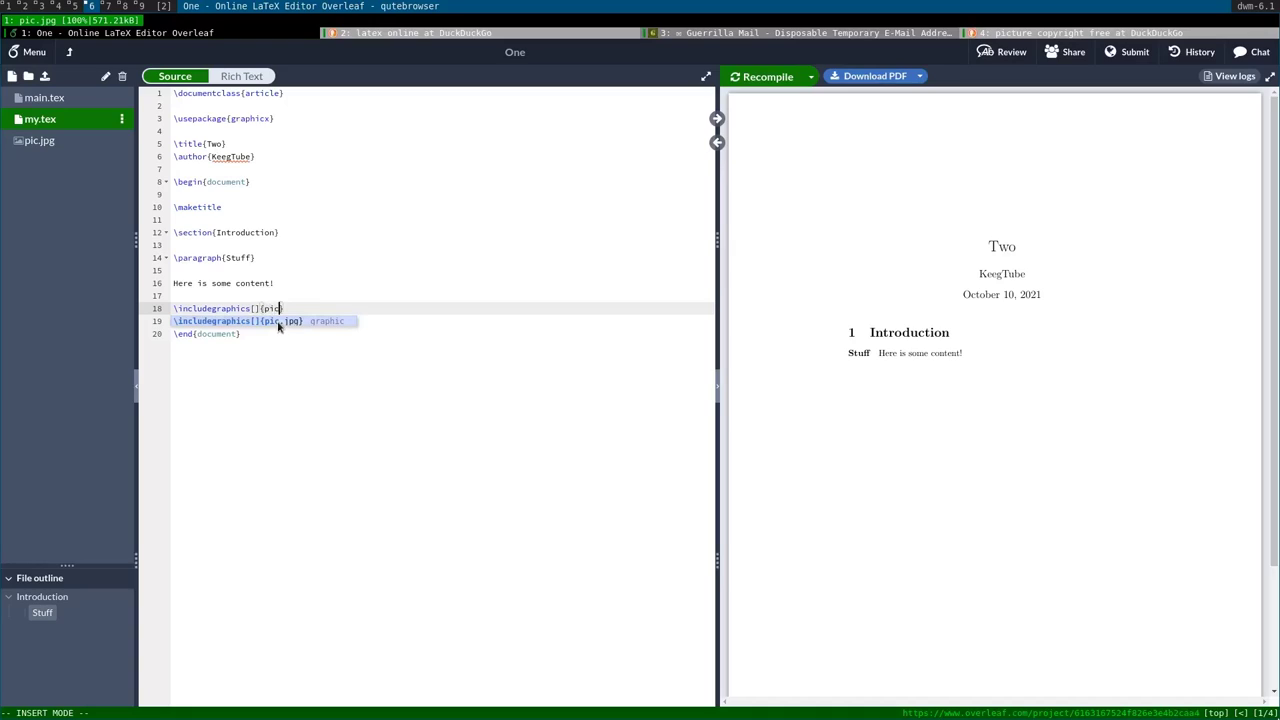
left_click(279, 321)
left_click(255, 309)
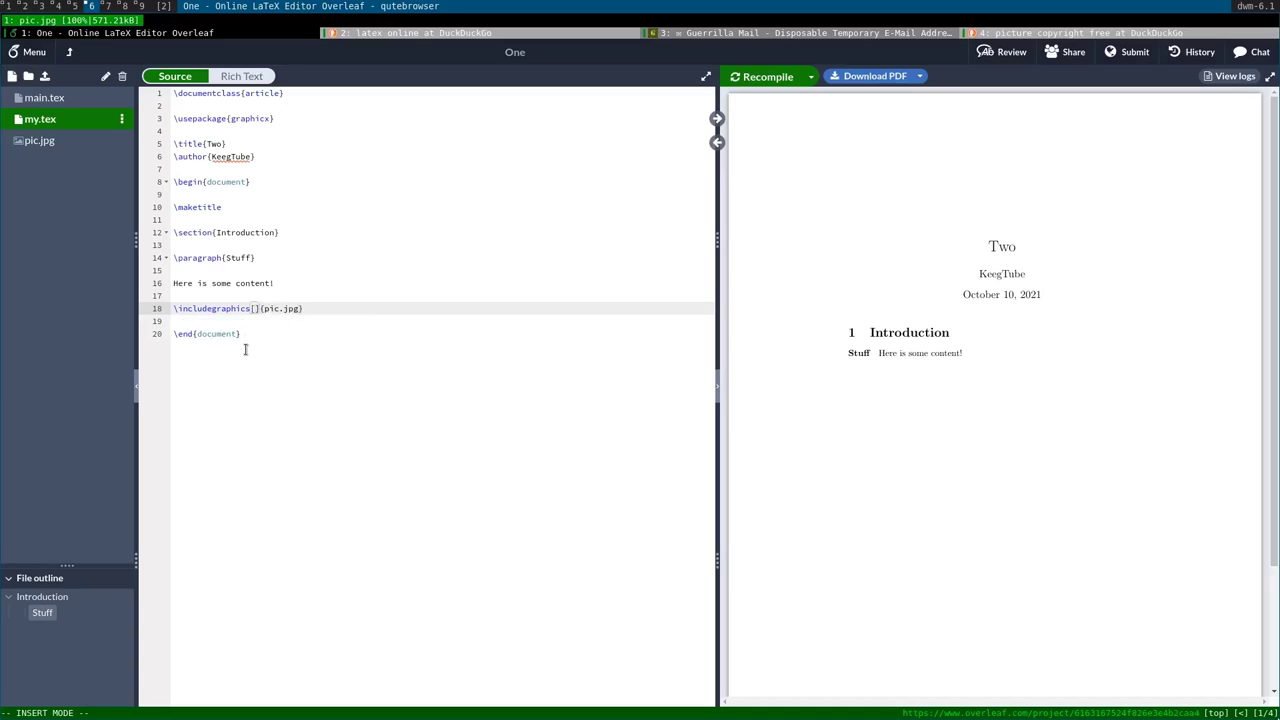
type("width=")
type("\\textwidth")
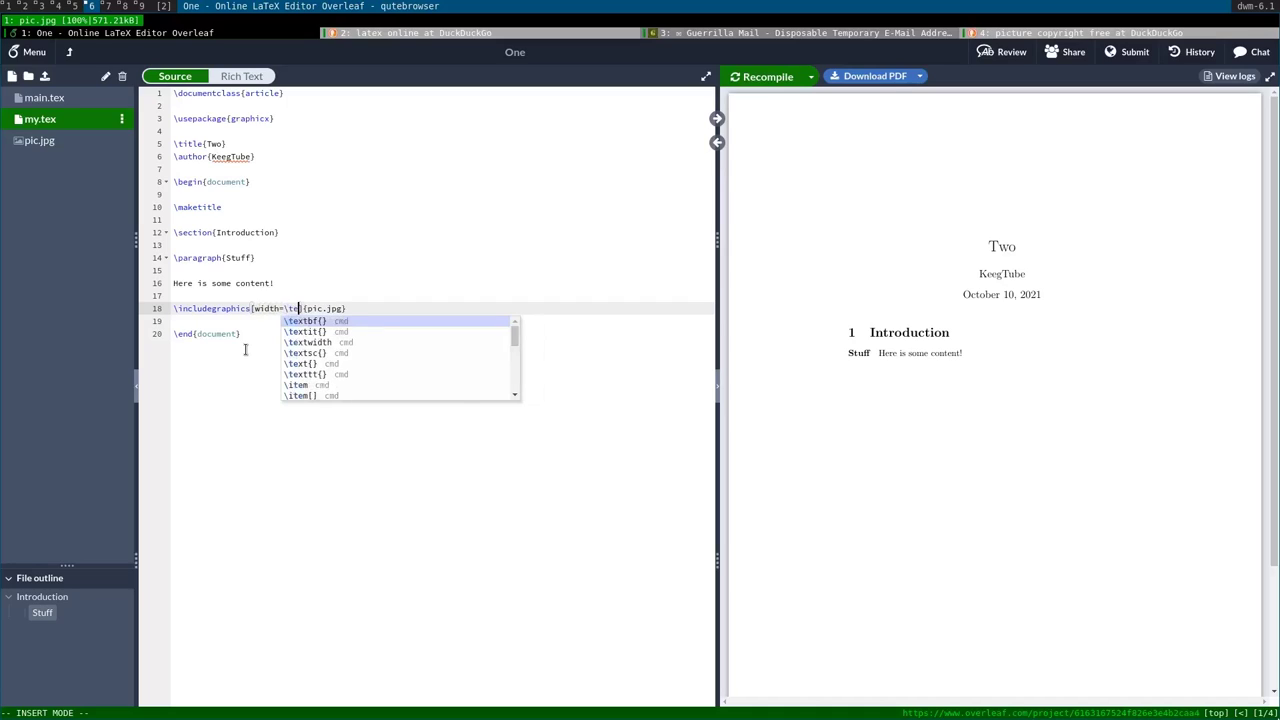
left_click(245, 340)
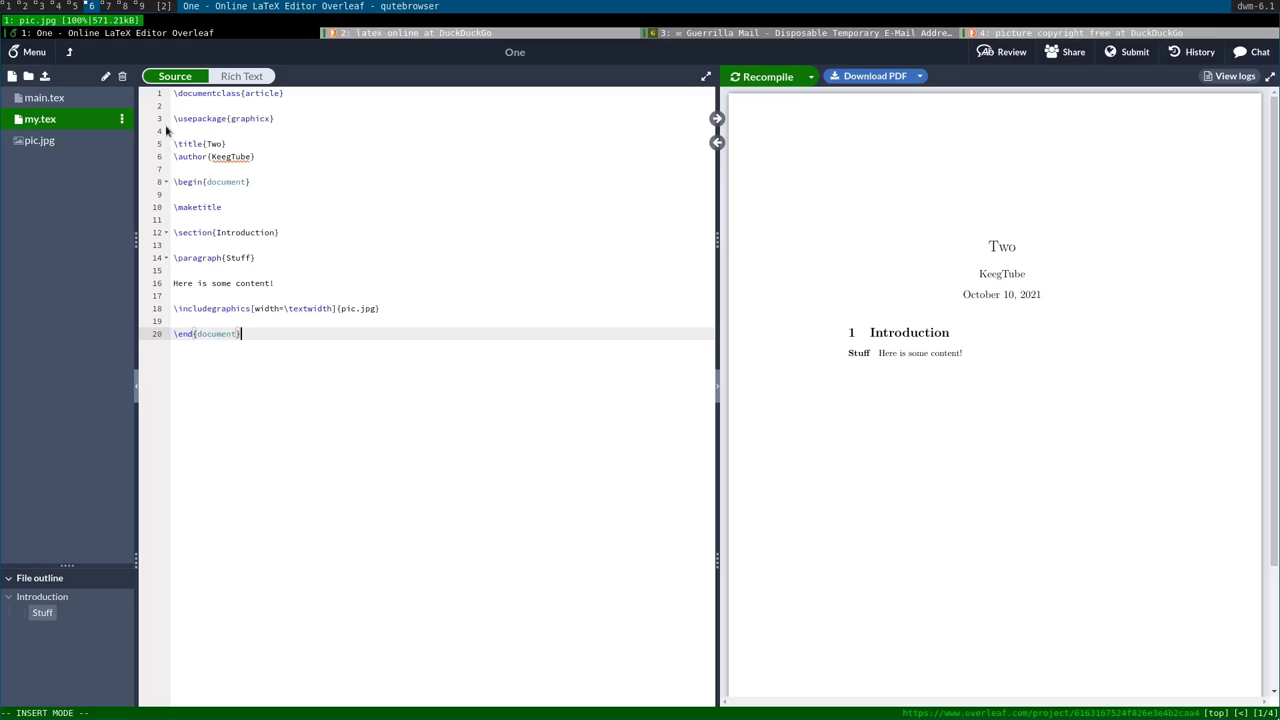
left_click(757, 77)
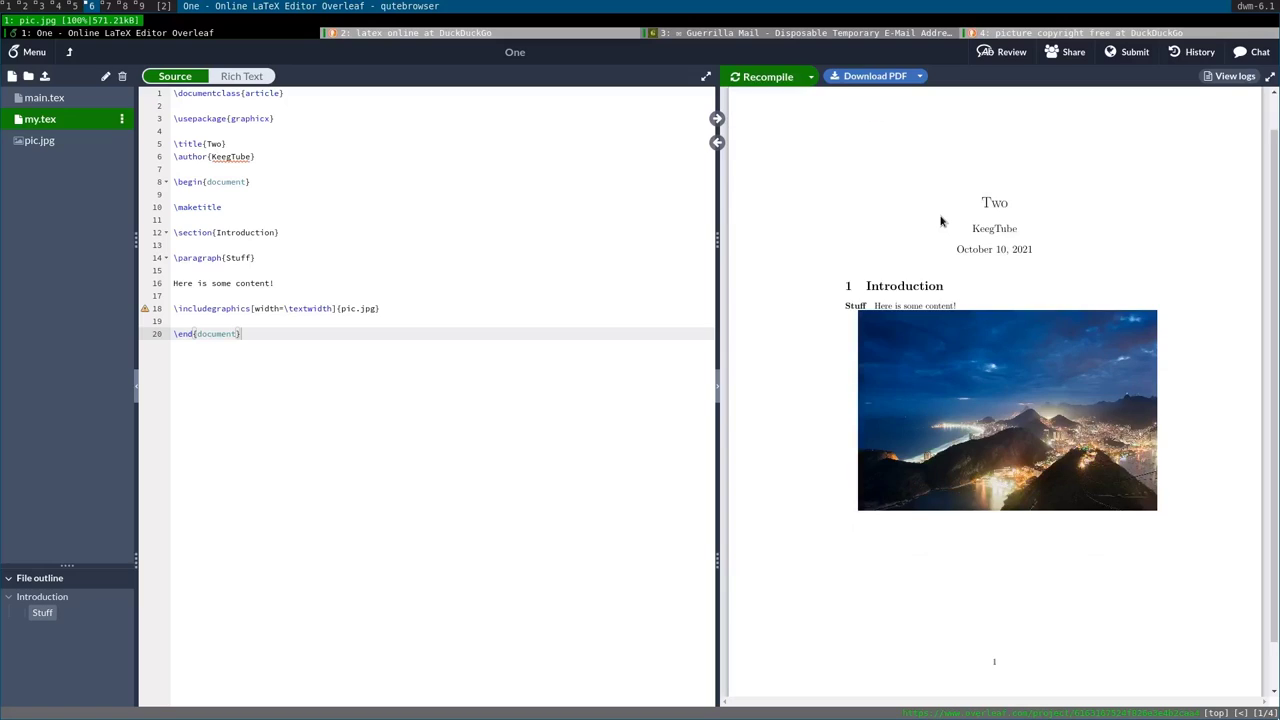
mouse_move(143, 312)
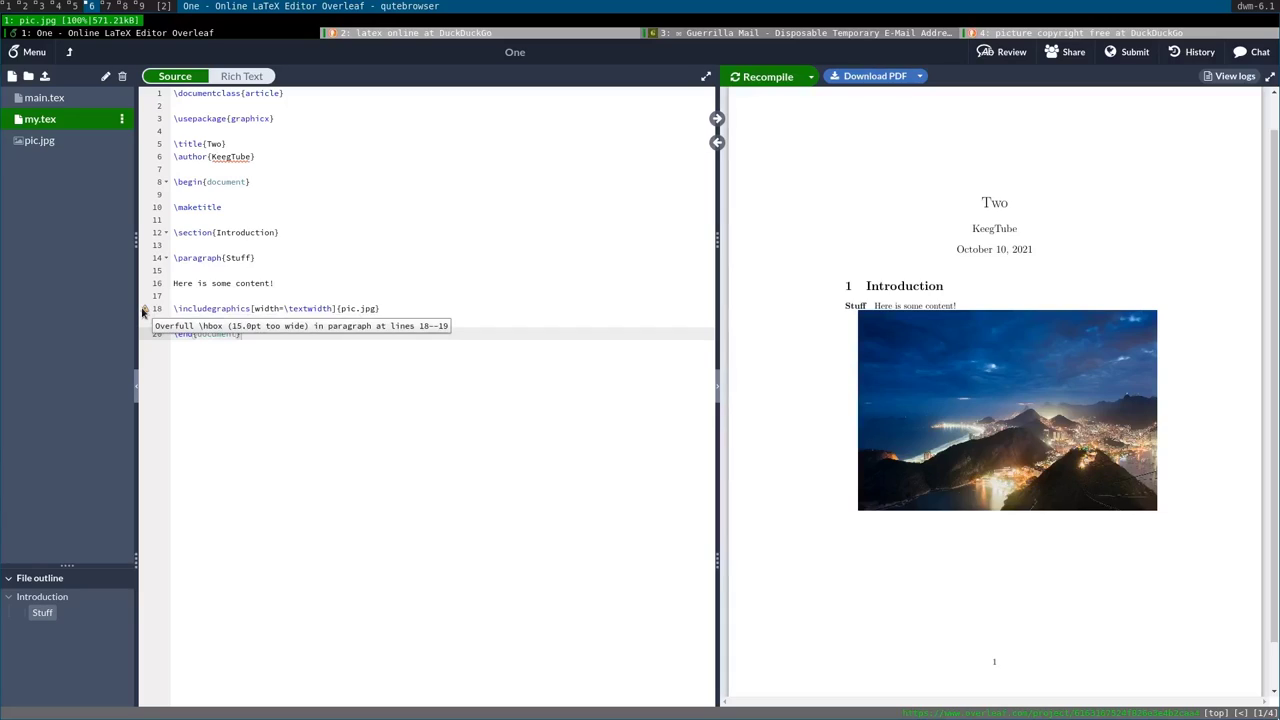
Insert \smallskip above the image, set its width to 0.5\textwidth, and recompile.
left_click(298, 285)
key("Return")
key("Return")
type("\\smallskip")
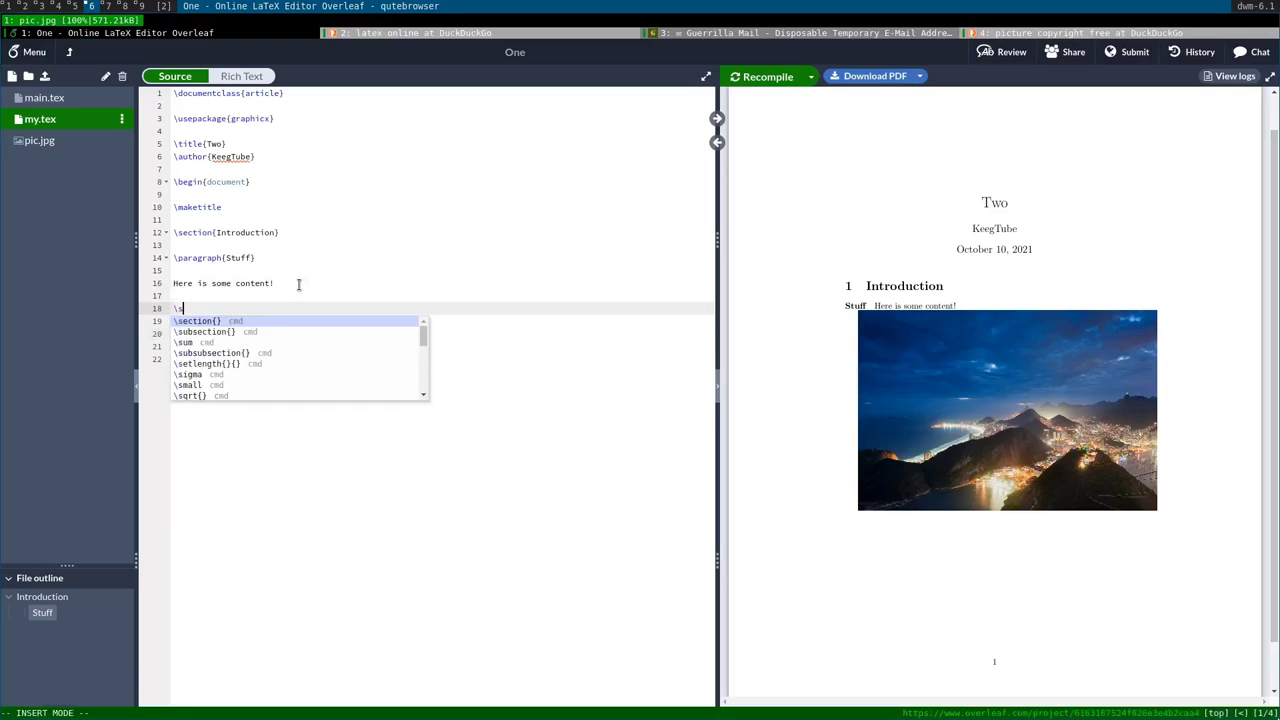
left_click(276, 333)
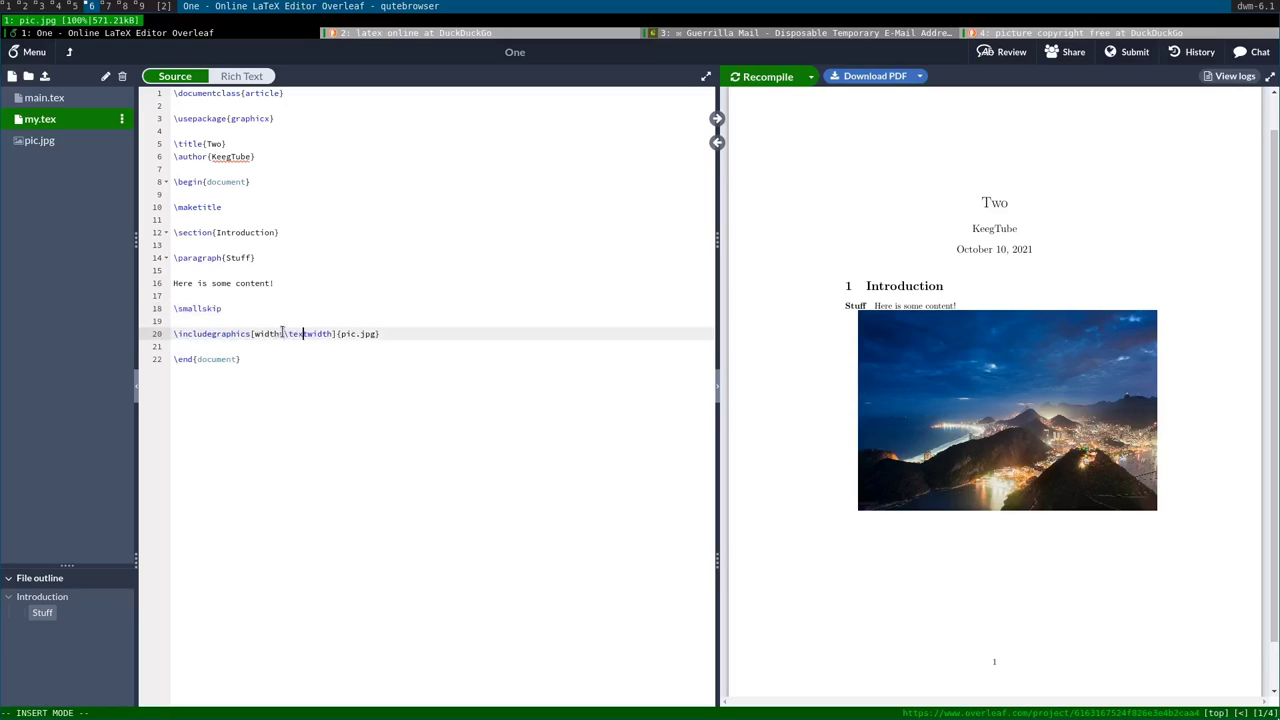
left_click_drag(284, 333, 331, 338)
key("BackSpace")
type("0.5\\textwidth")
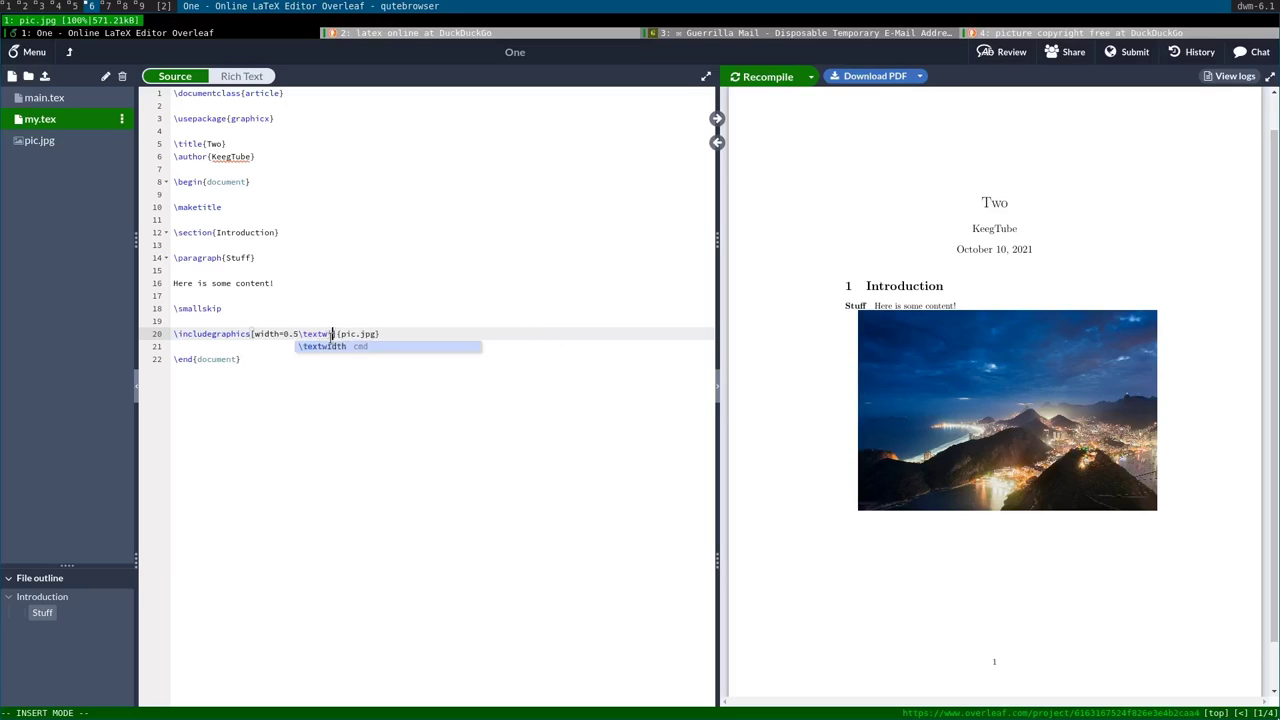
left_click(752, 72)
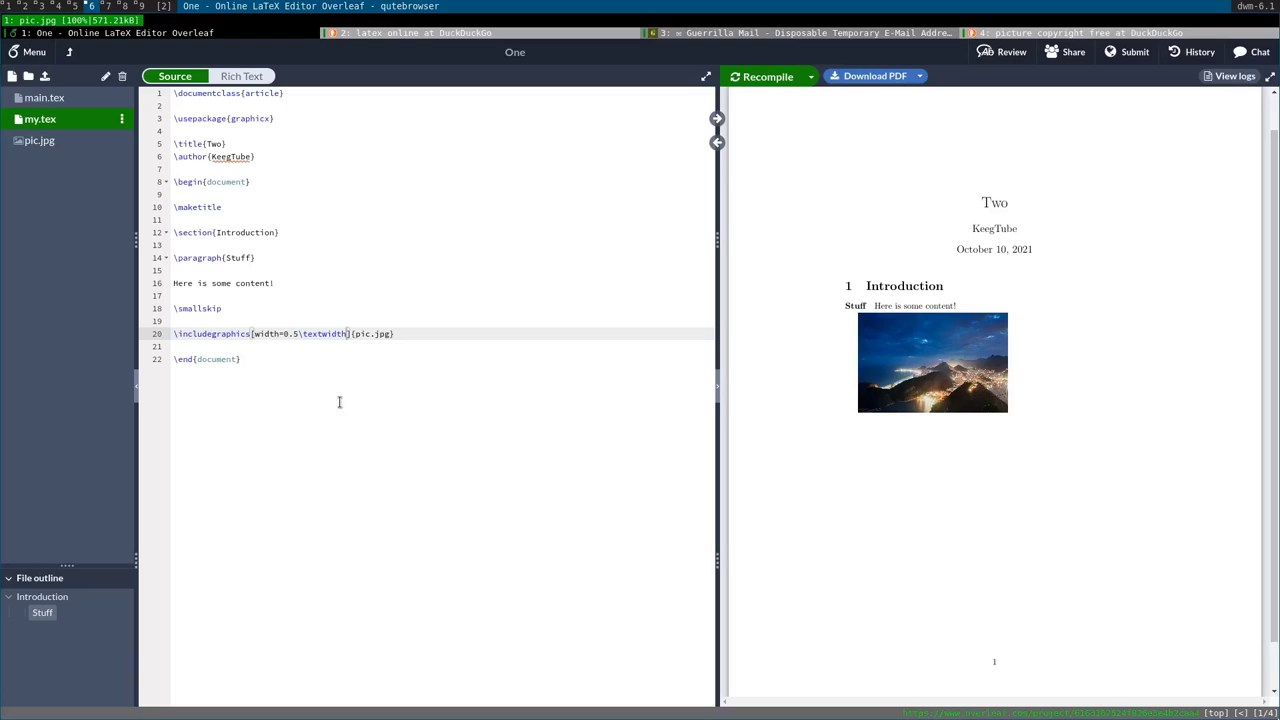
left_click_drag(862, 318, 948, 378)
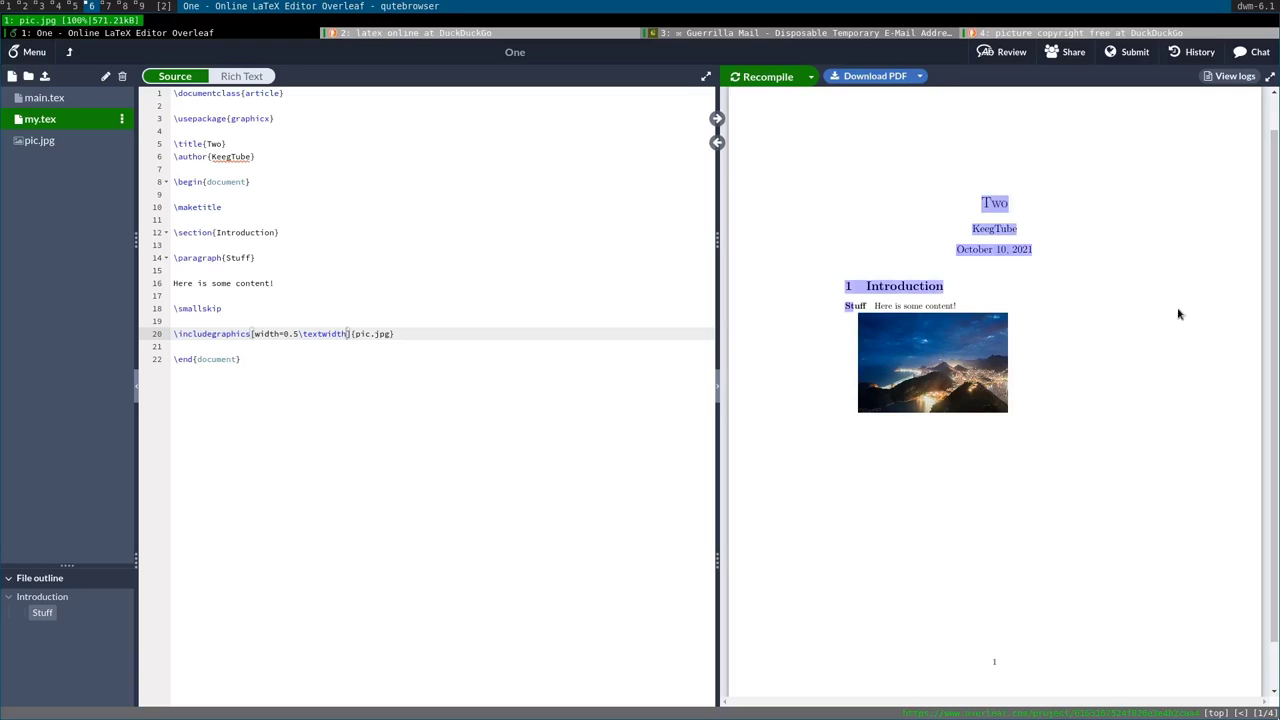
left_click(527, 327)
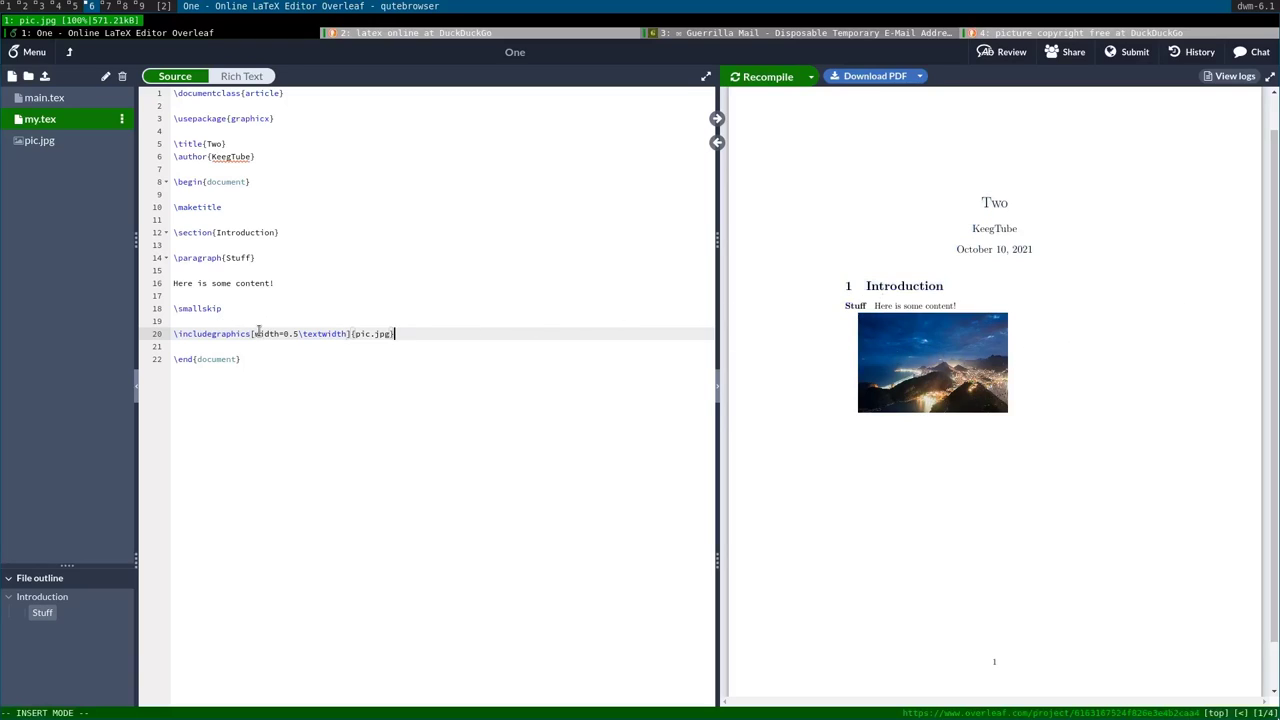
Change the image option to scale=0.7 and recompile, then start retyping it as width=\textwidth.
left_click_drag(255, 334, 348, 334)
key("BackSpace")
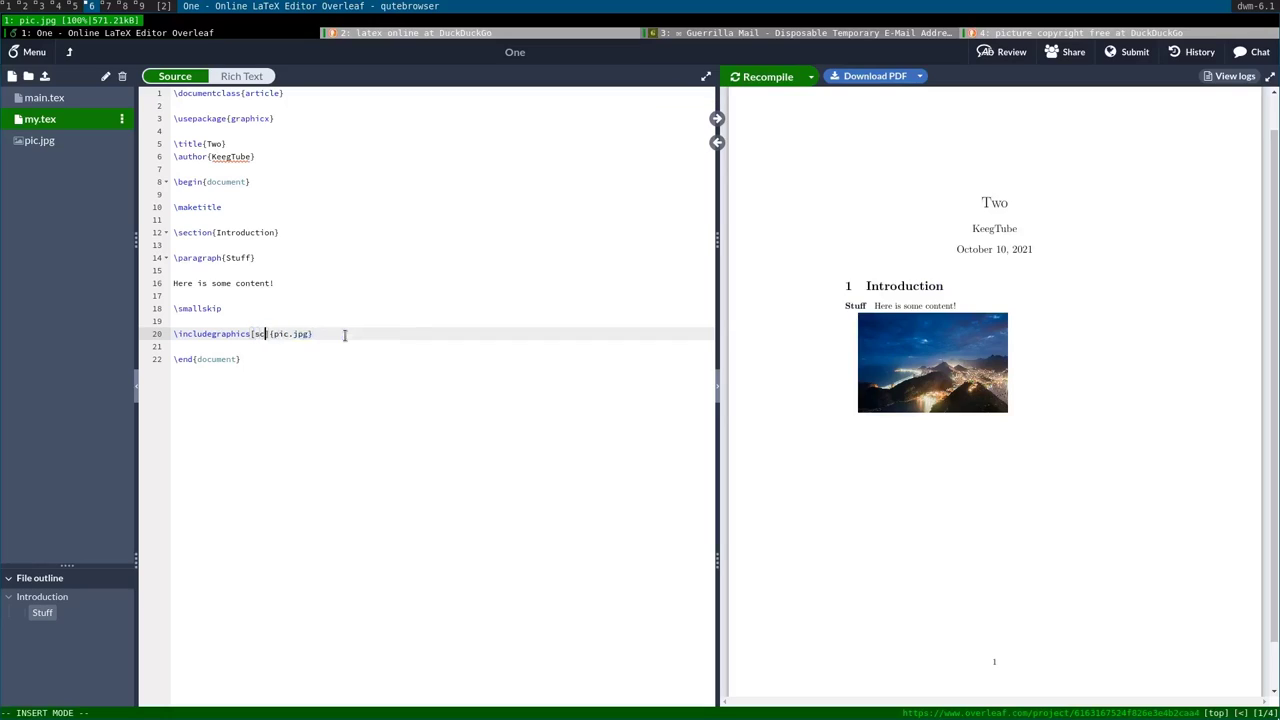
type("scale=0.5")
key("BackSpace")
type("7")
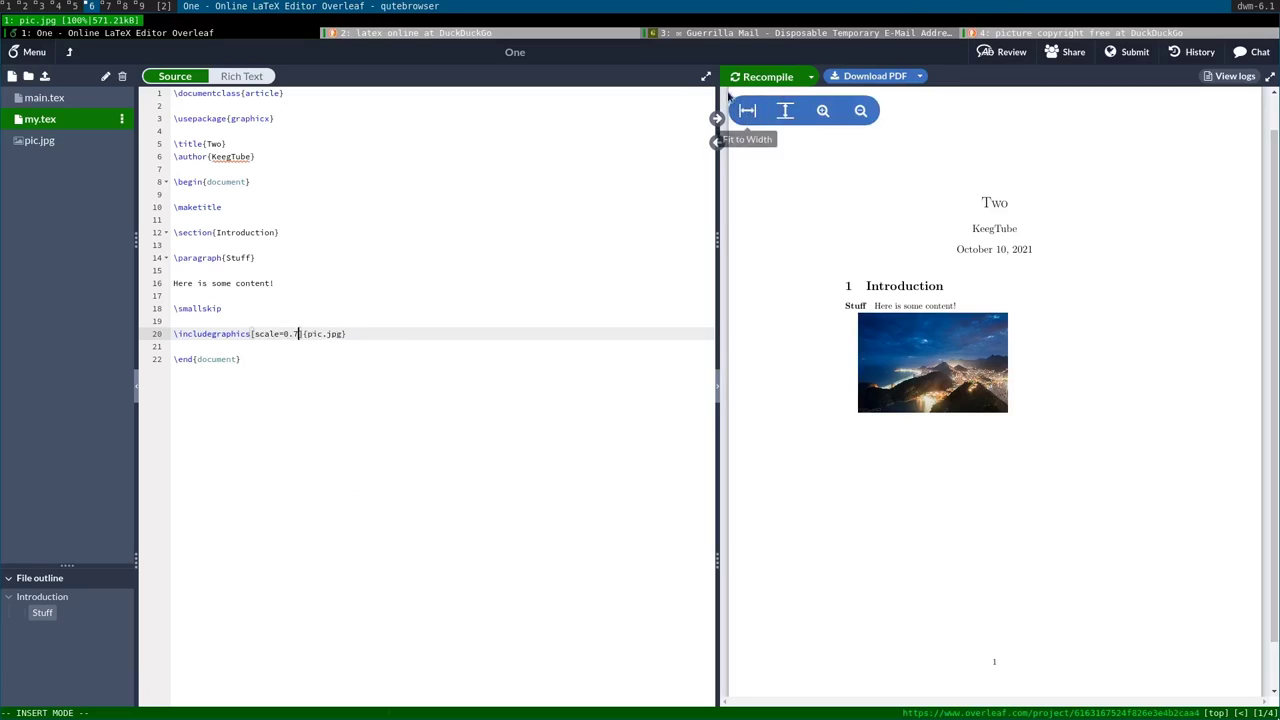
left_click(750, 76)
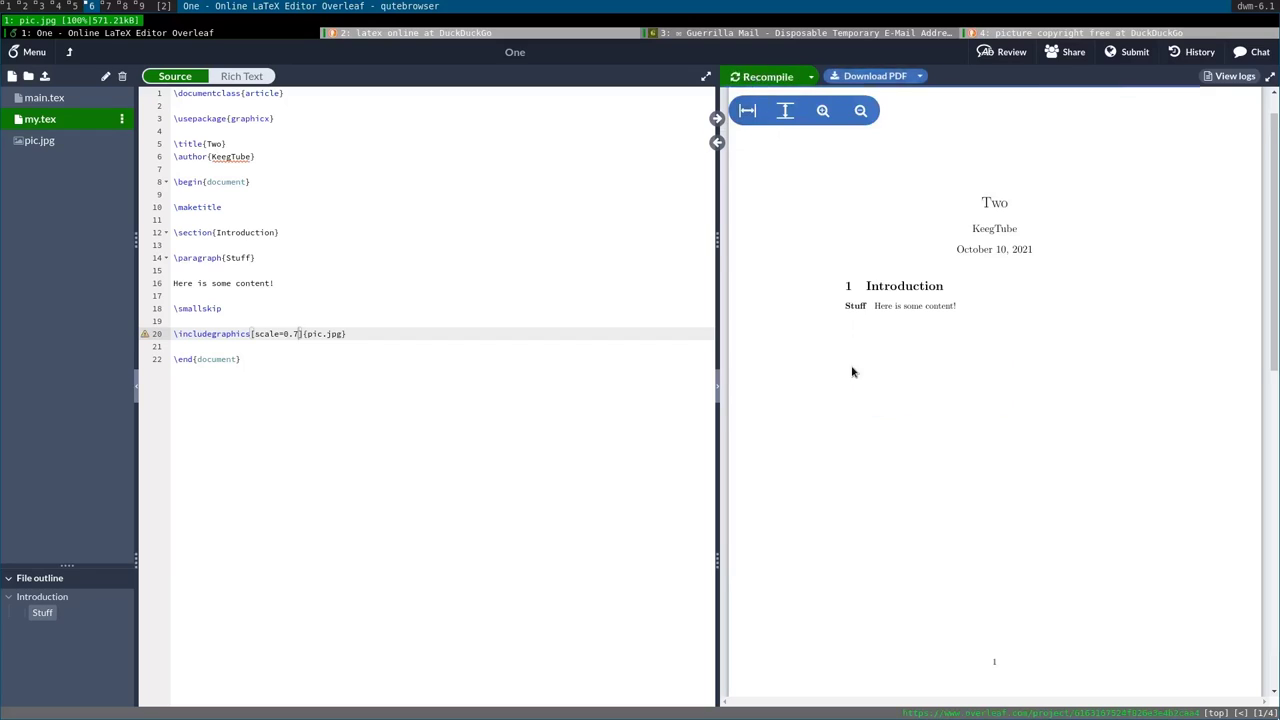
scroll(870, 377, "down", 5)
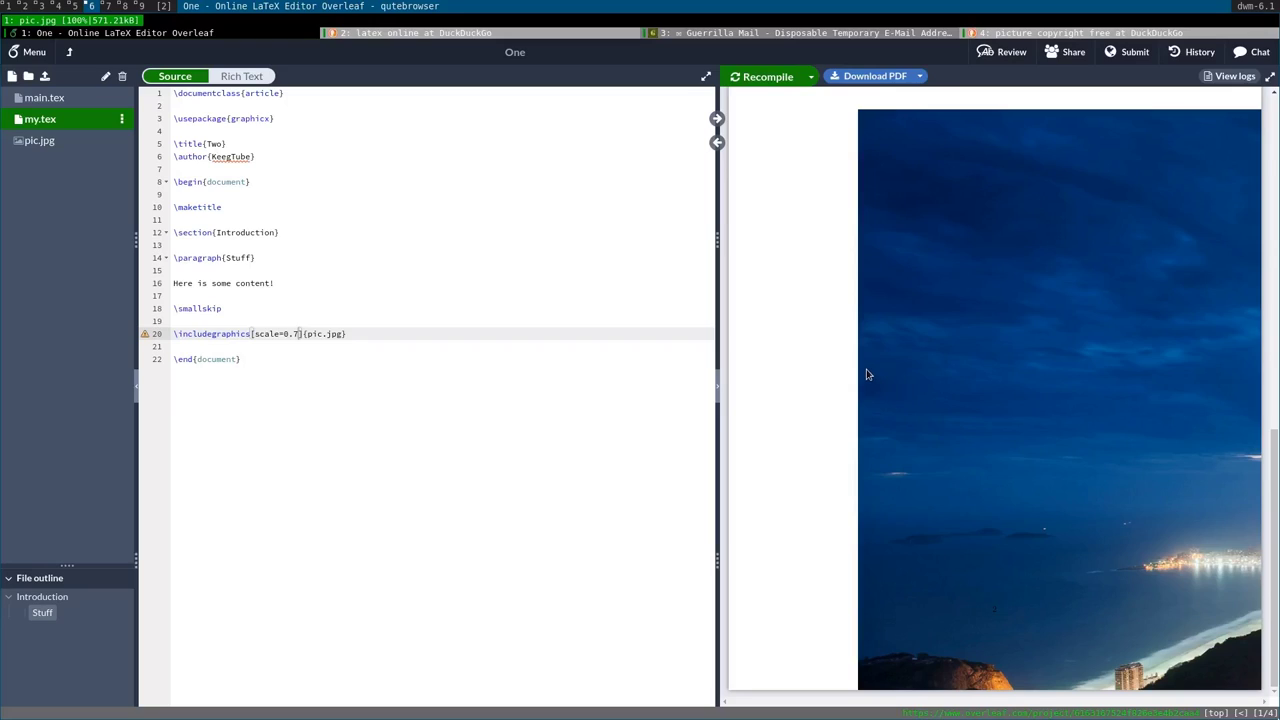
left_click(367, 361)
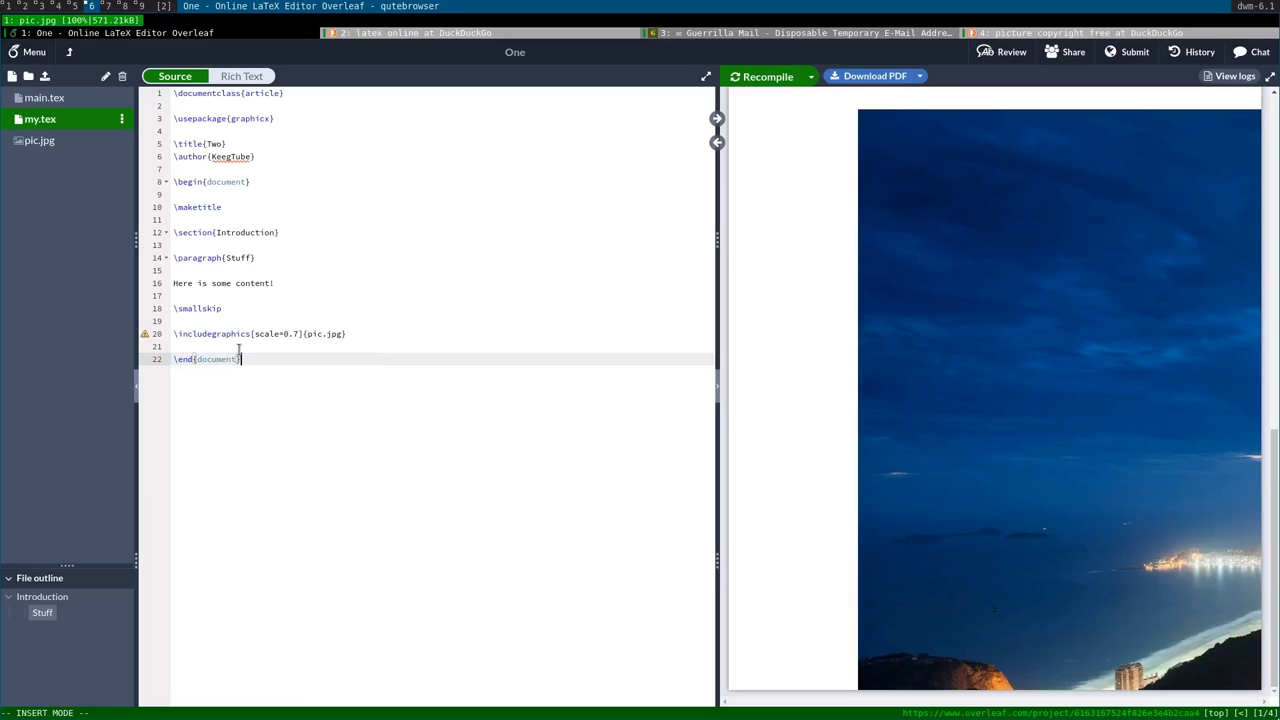
left_click_drag(254, 334, 293, 334)
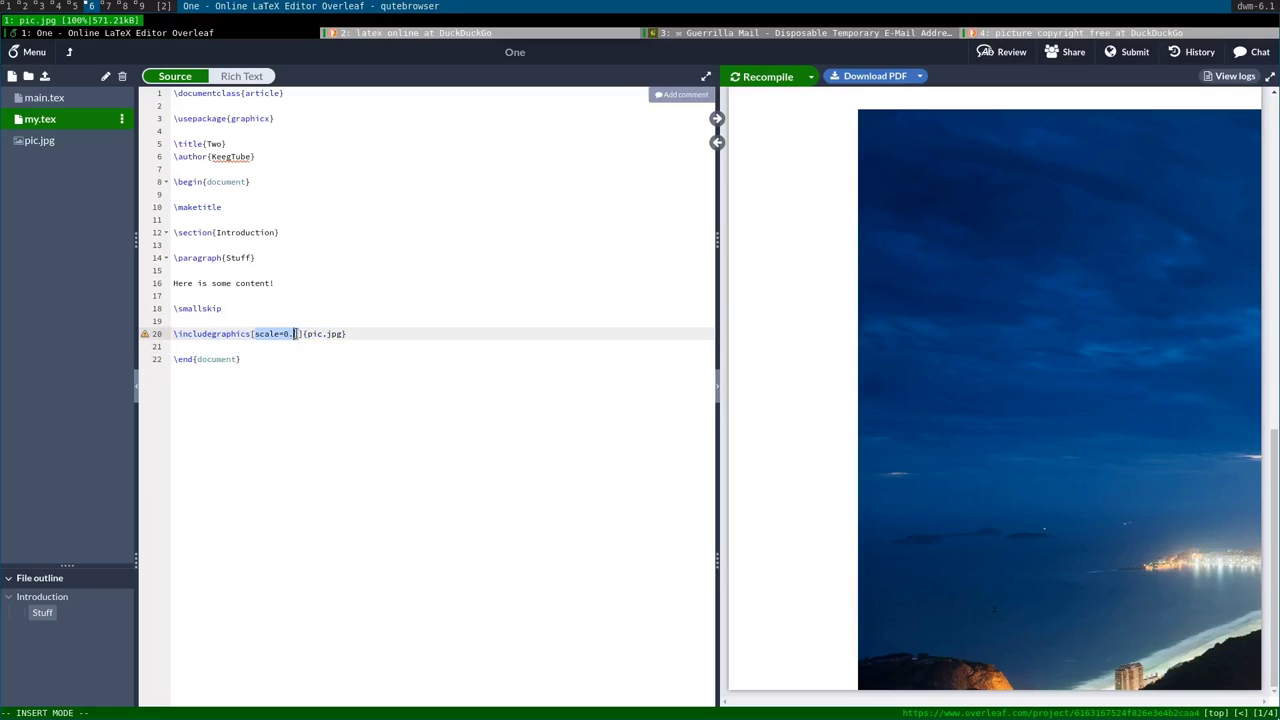
type("widt")
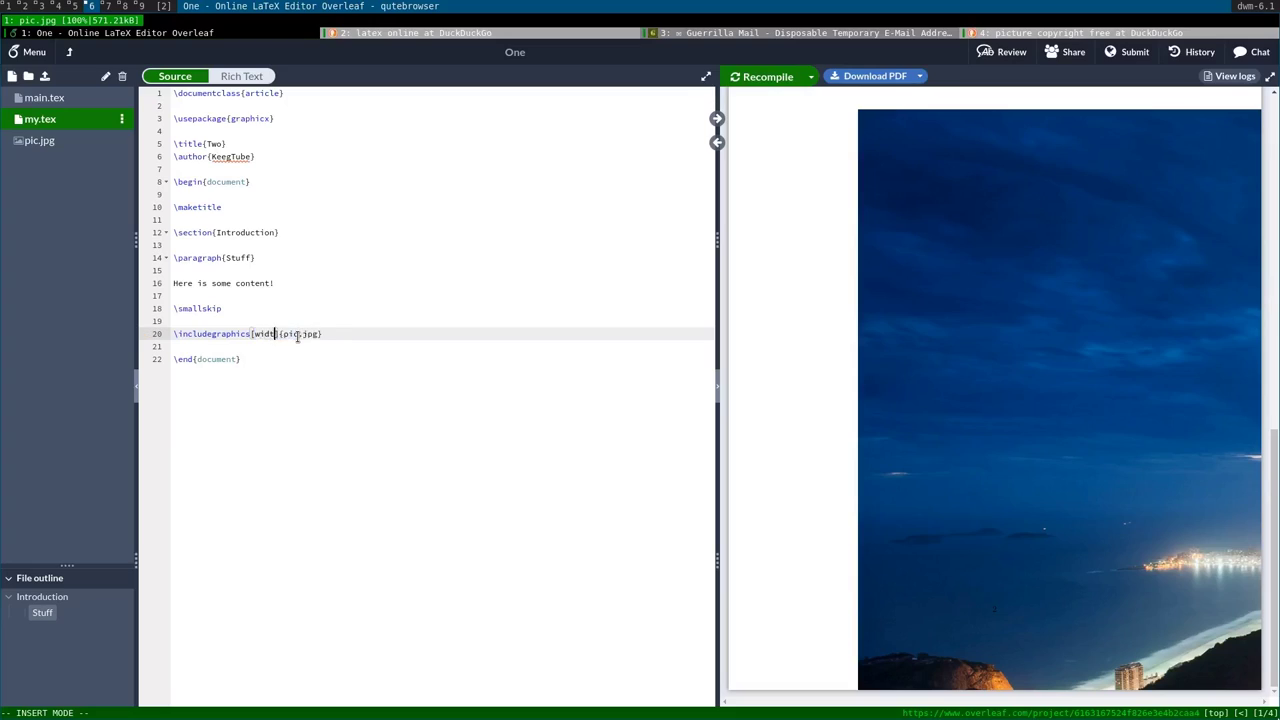
type("h=\textwidt")
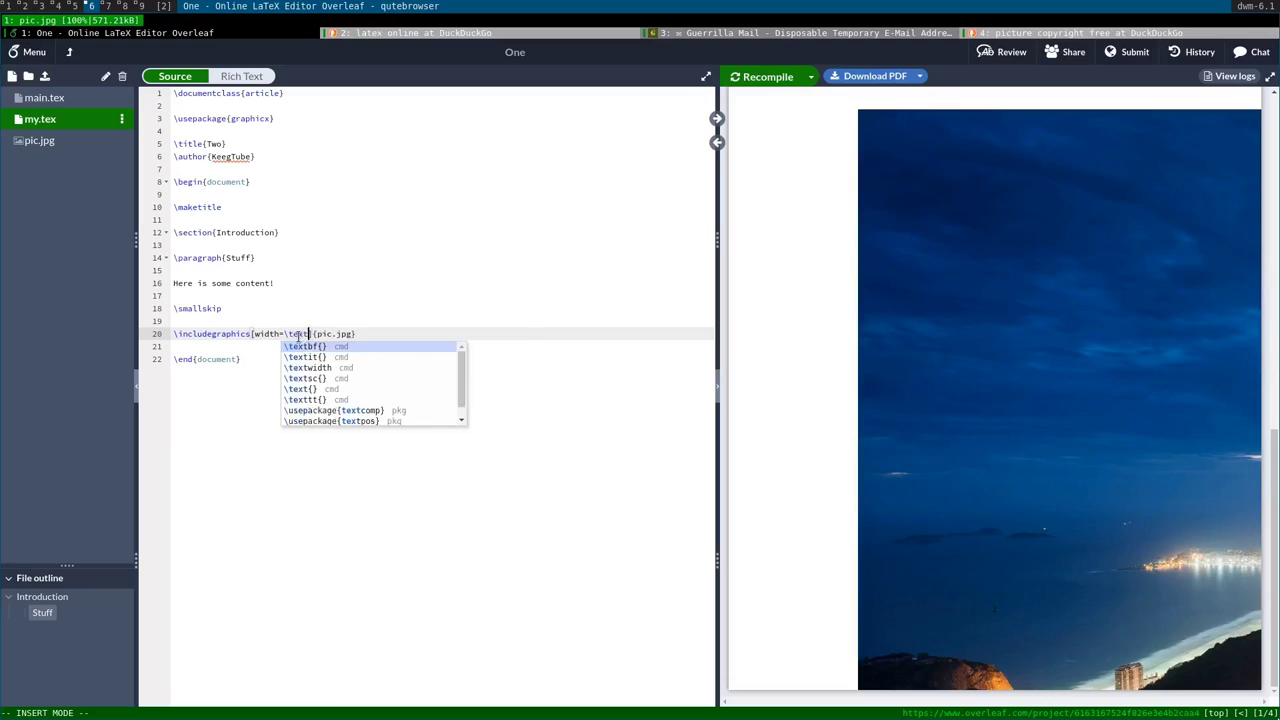
type("h")
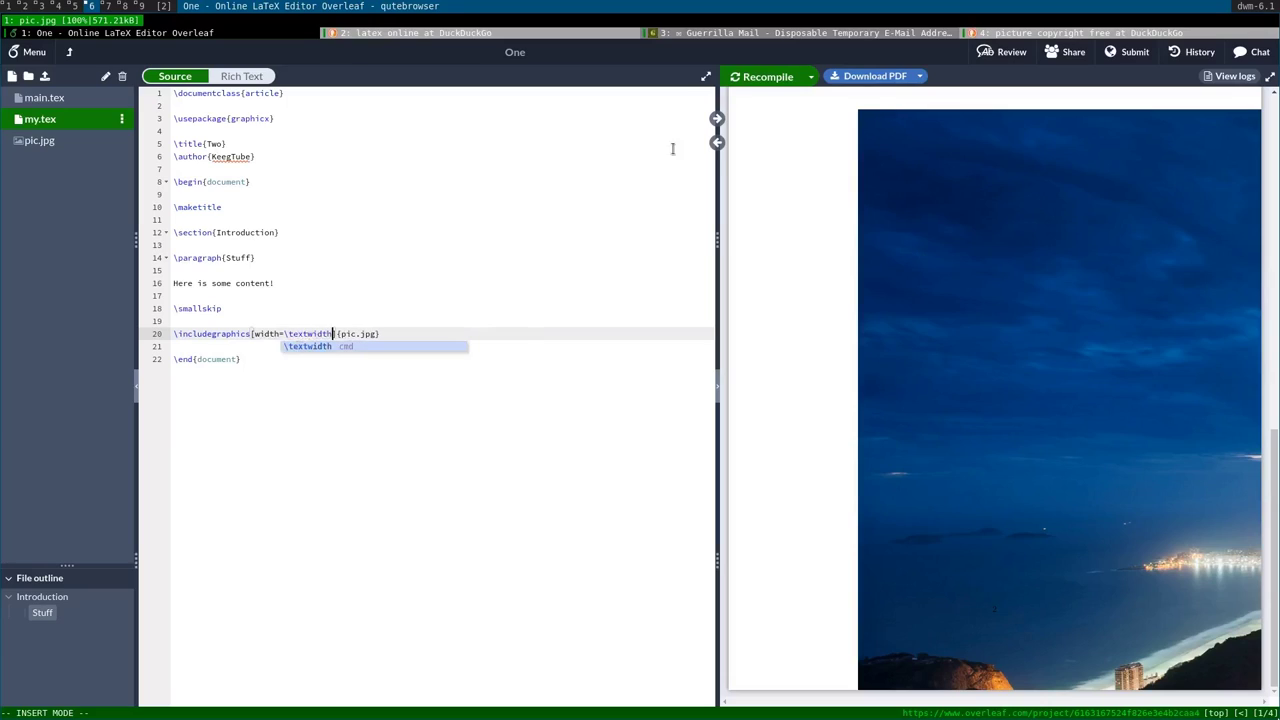
Set the image width to .9\textwidth and recompile so the photo fits page one.
key("Escape")
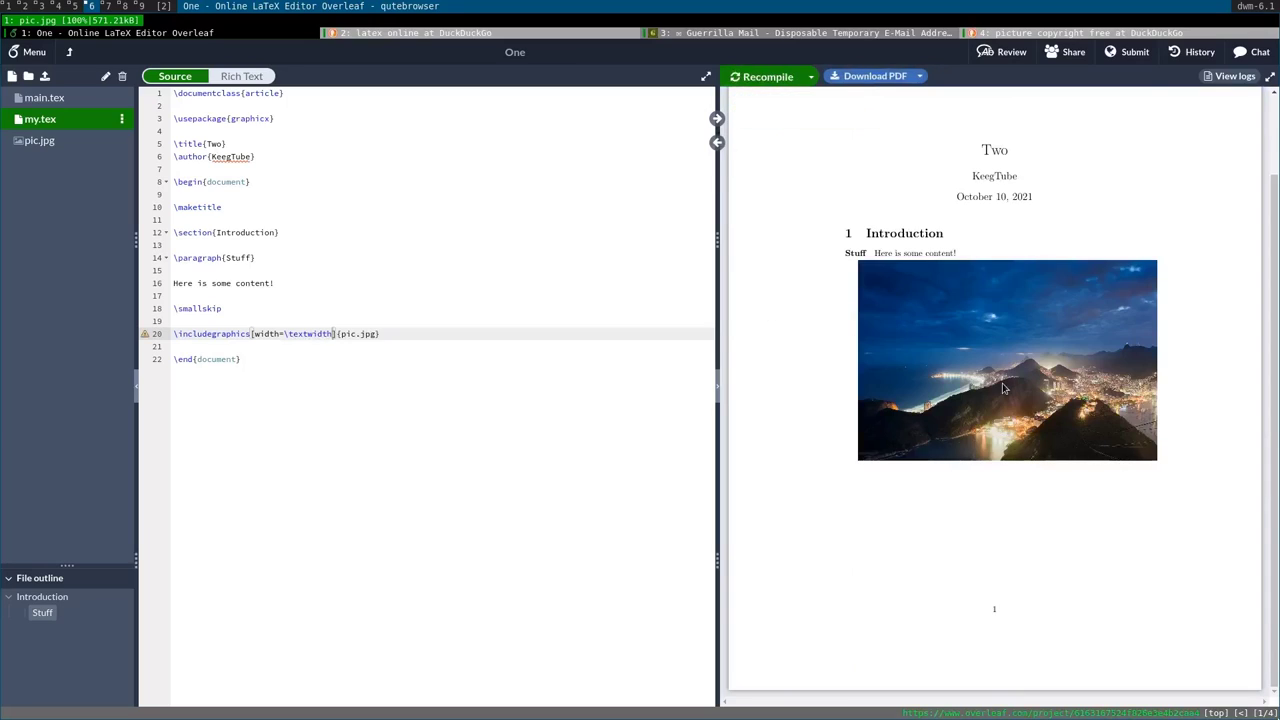
left_click(480, 337)
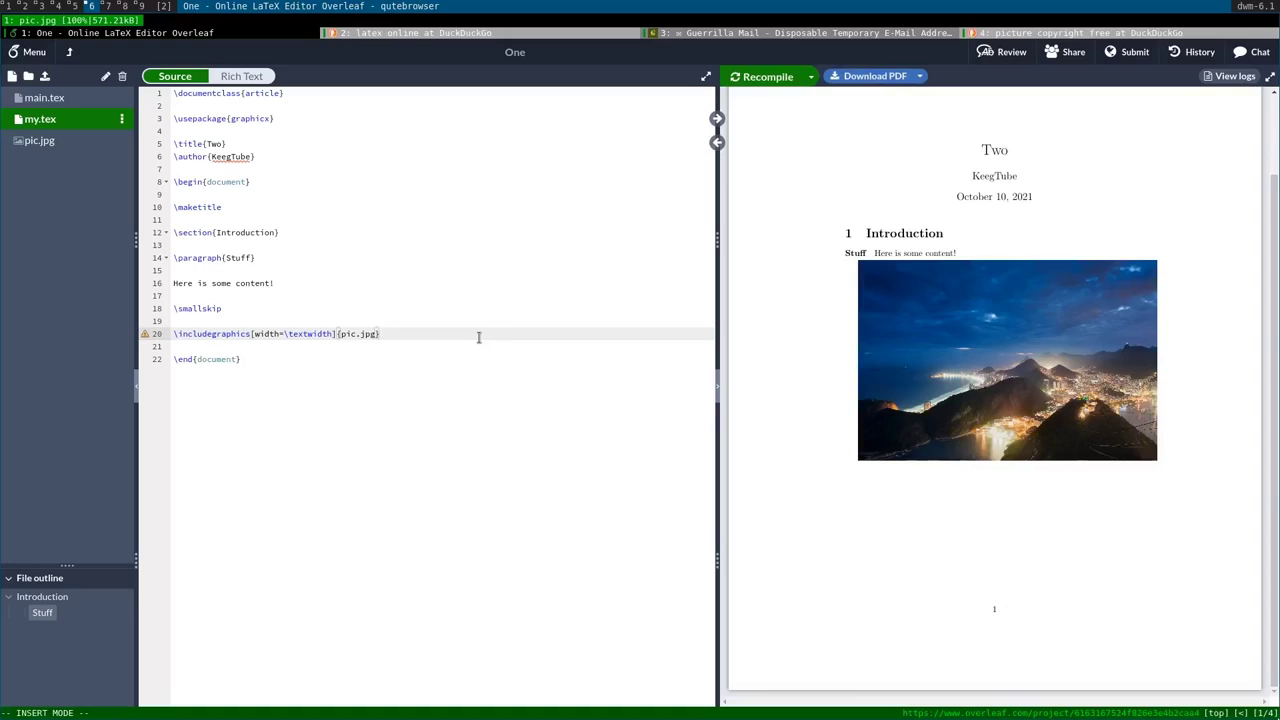
left_click(285, 334)
type(".9")
left_click(772, 84)
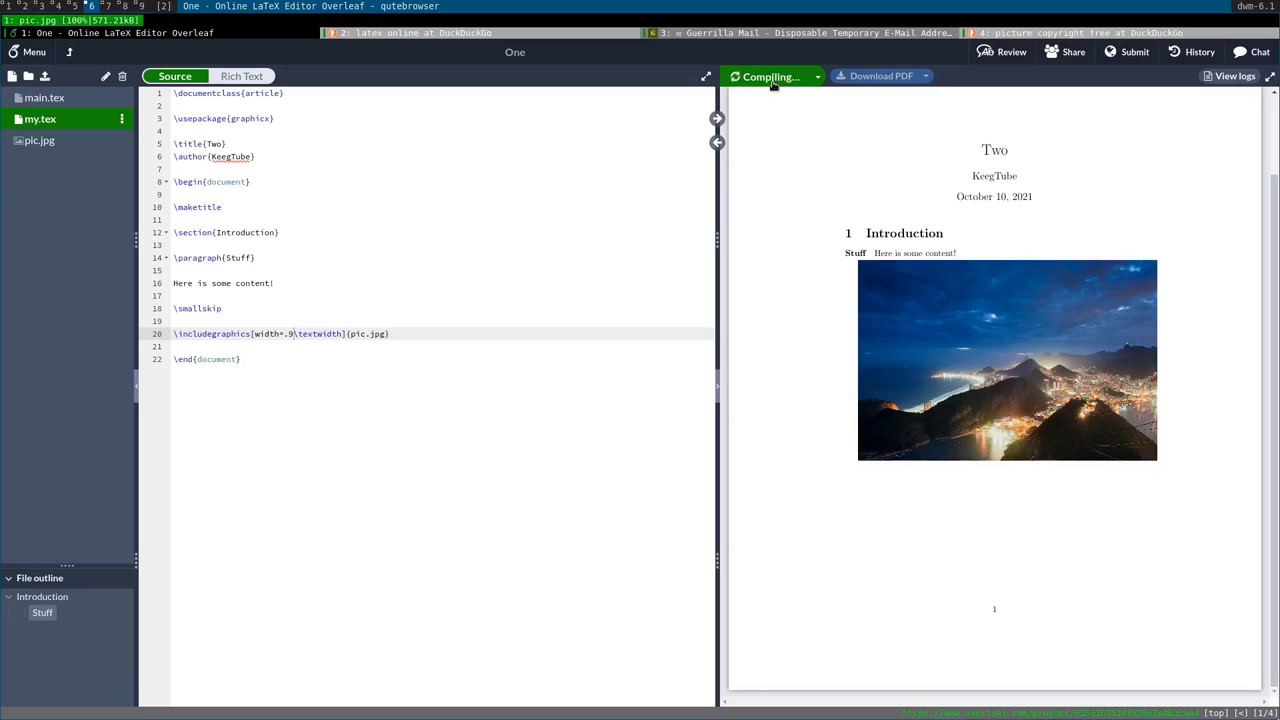
left_click(367, 437)
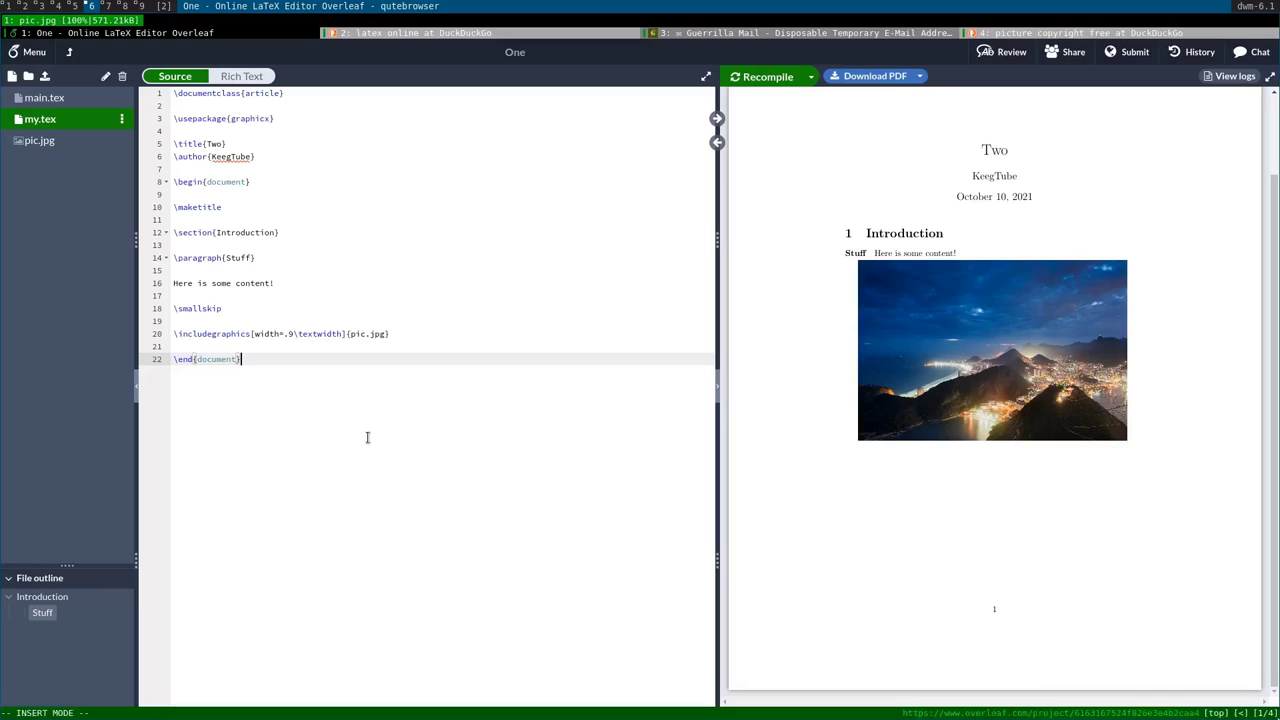
Start a new-tab web search for 'overleaf images'.
key("Escape")
key("shift+o")
type("overleaf images")
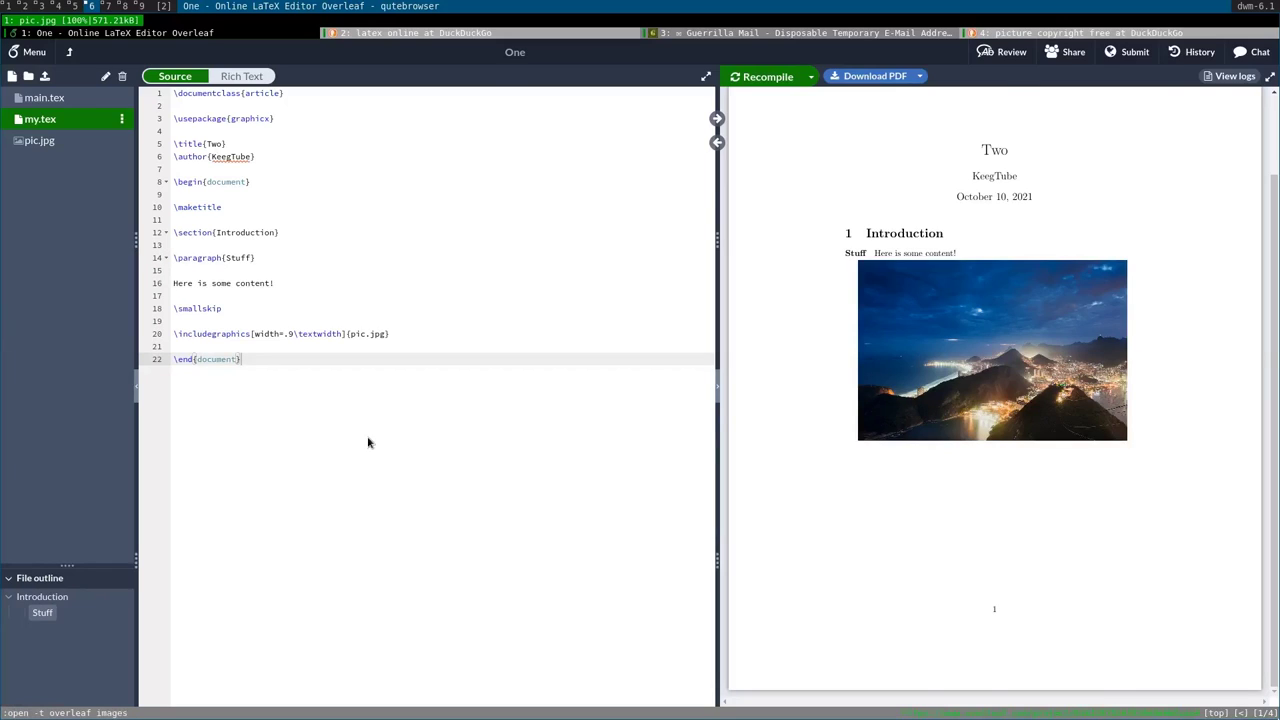
Open the Overleaf 'Inserting Images' guide and read its graphicspath examples.
key("Return")
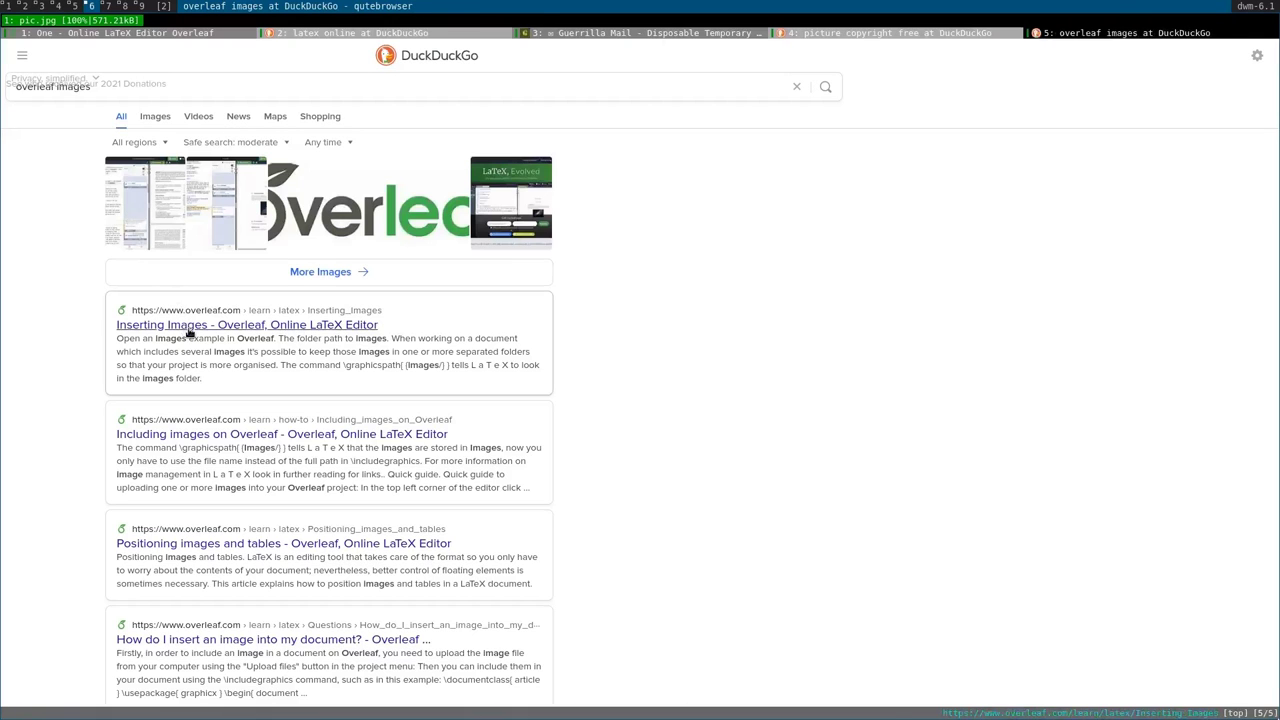
left_click(188, 326)
scroll(655, 171, "down", 5)
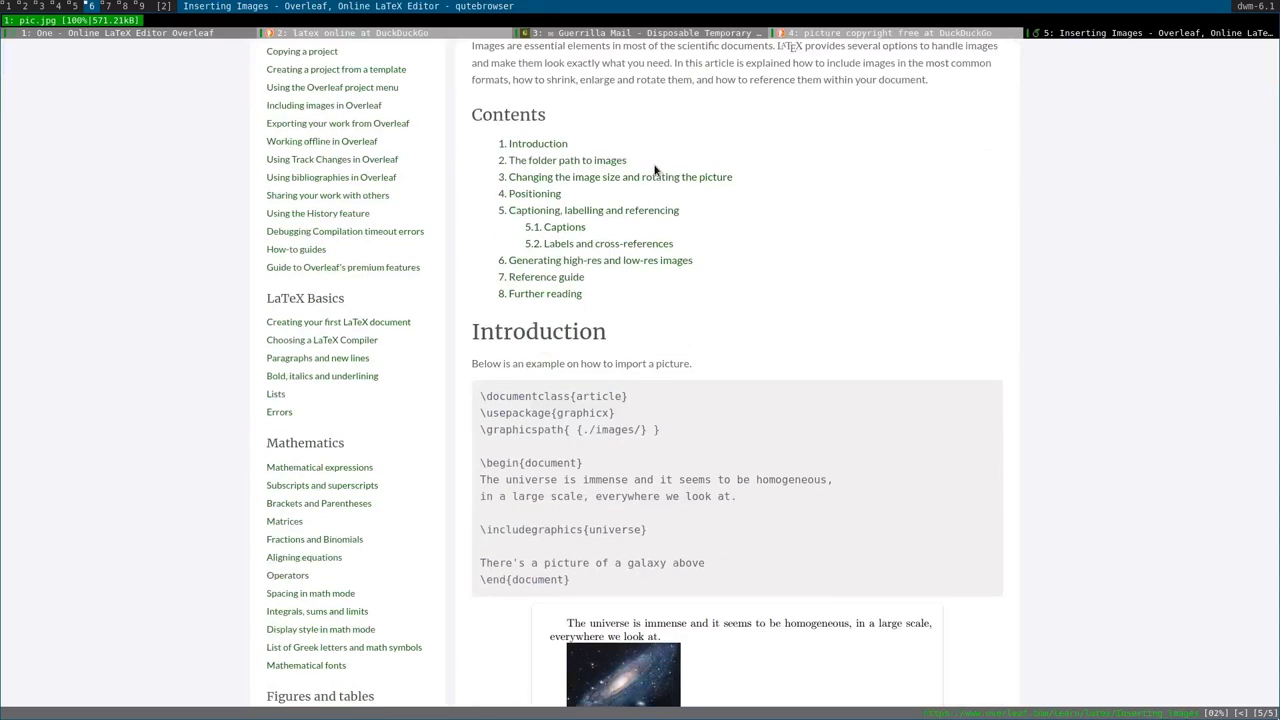
scroll(514, 373, "down", 4)
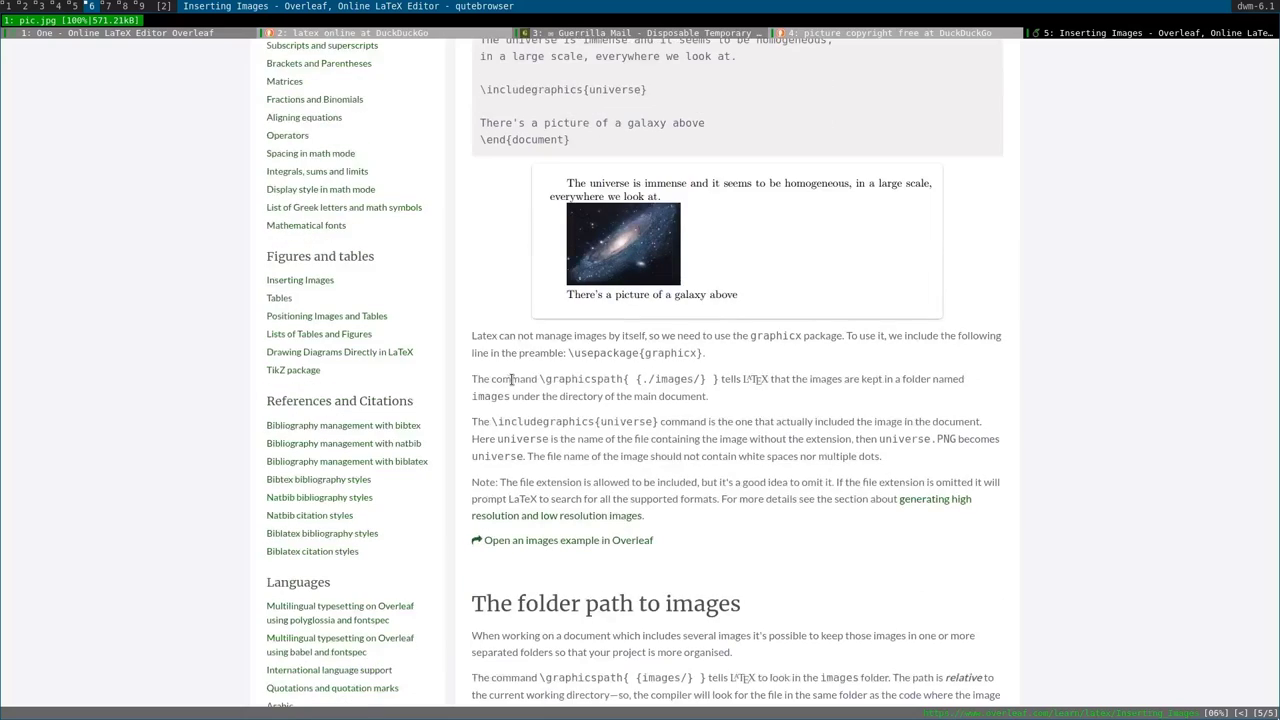
scroll(510, 380, "up", 3)
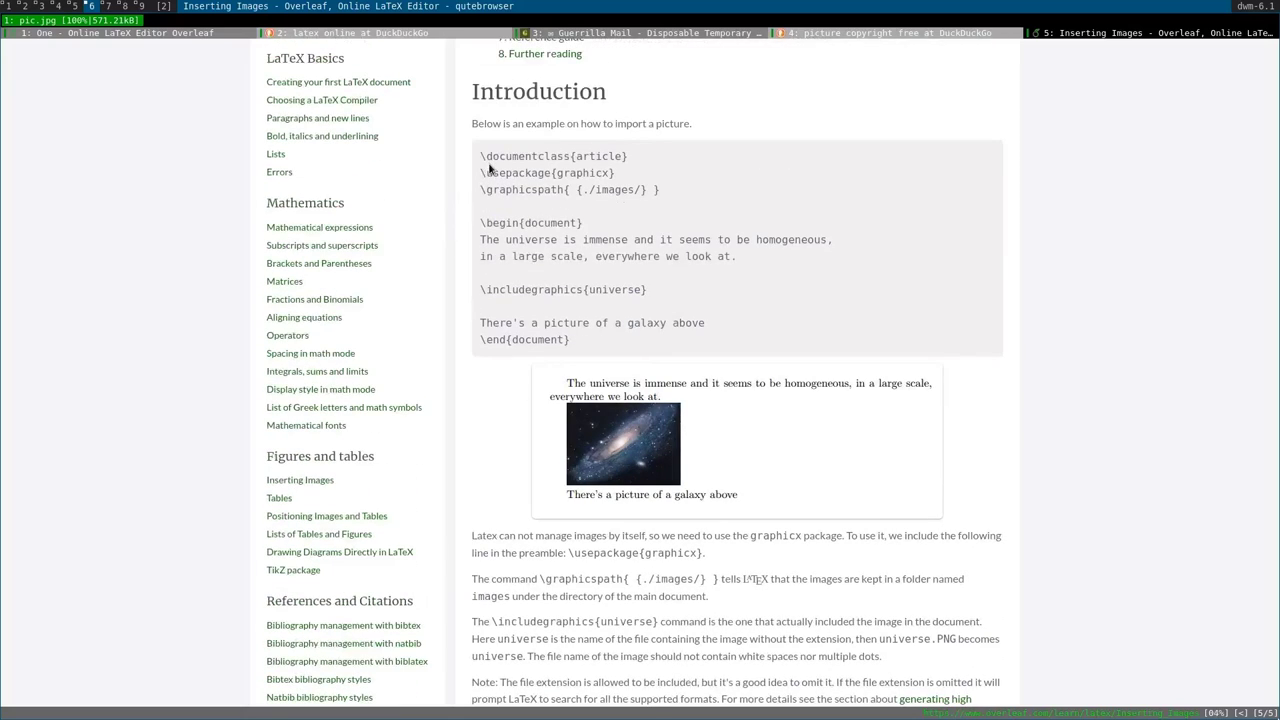
left_click_drag(479, 289, 563, 289)
scroll(563, 293, "down", 3)
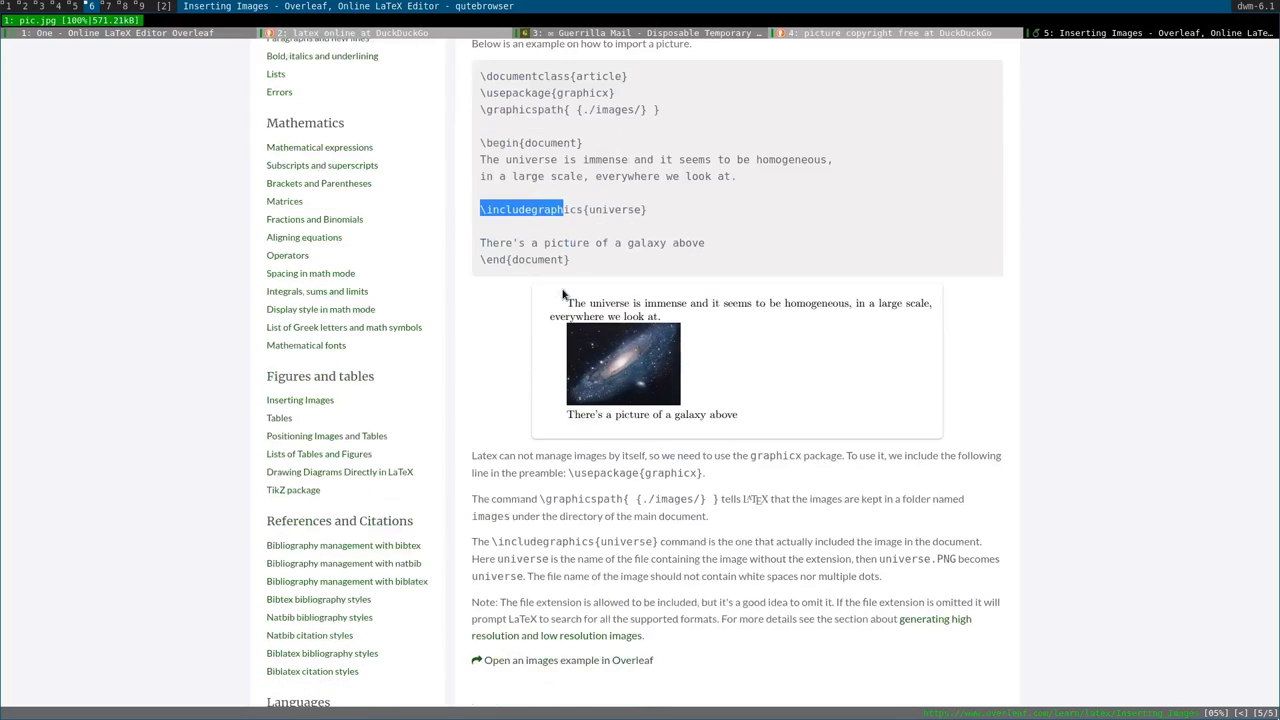
scroll(563, 293, "down", 6)
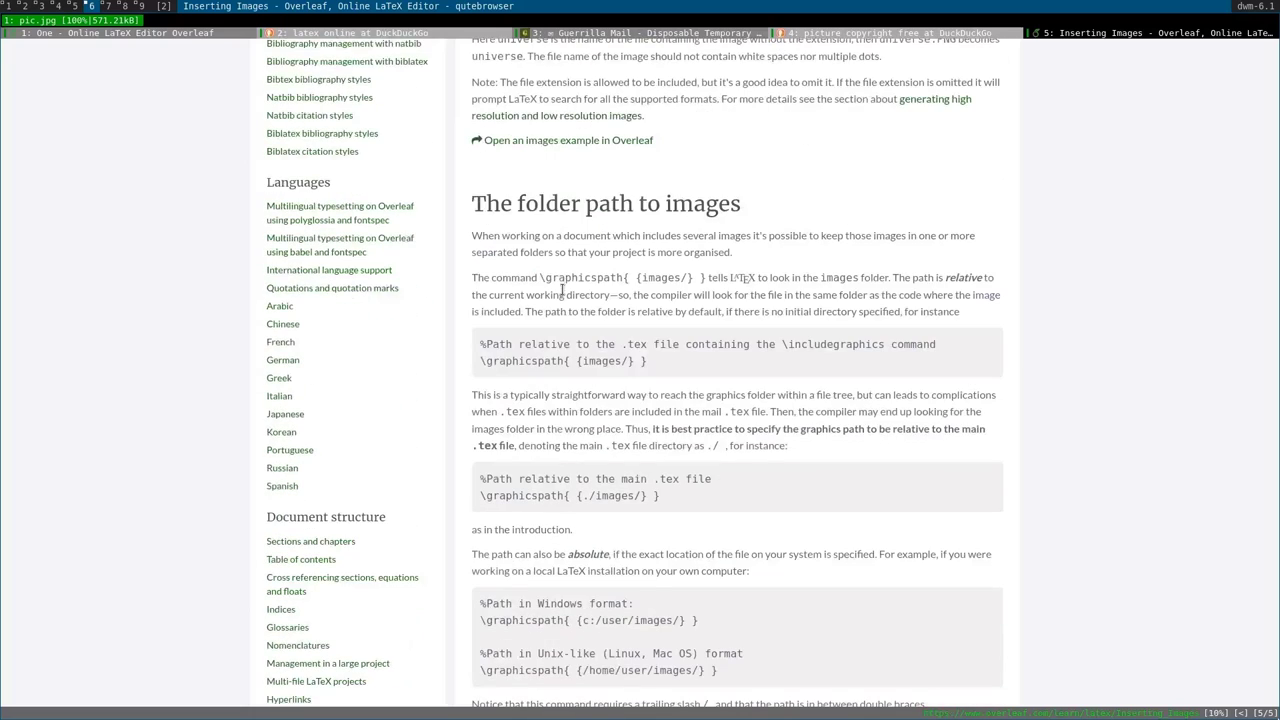
scroll(563, 290, "down", 2)
left_click_drag(688, 399, 528, 415)
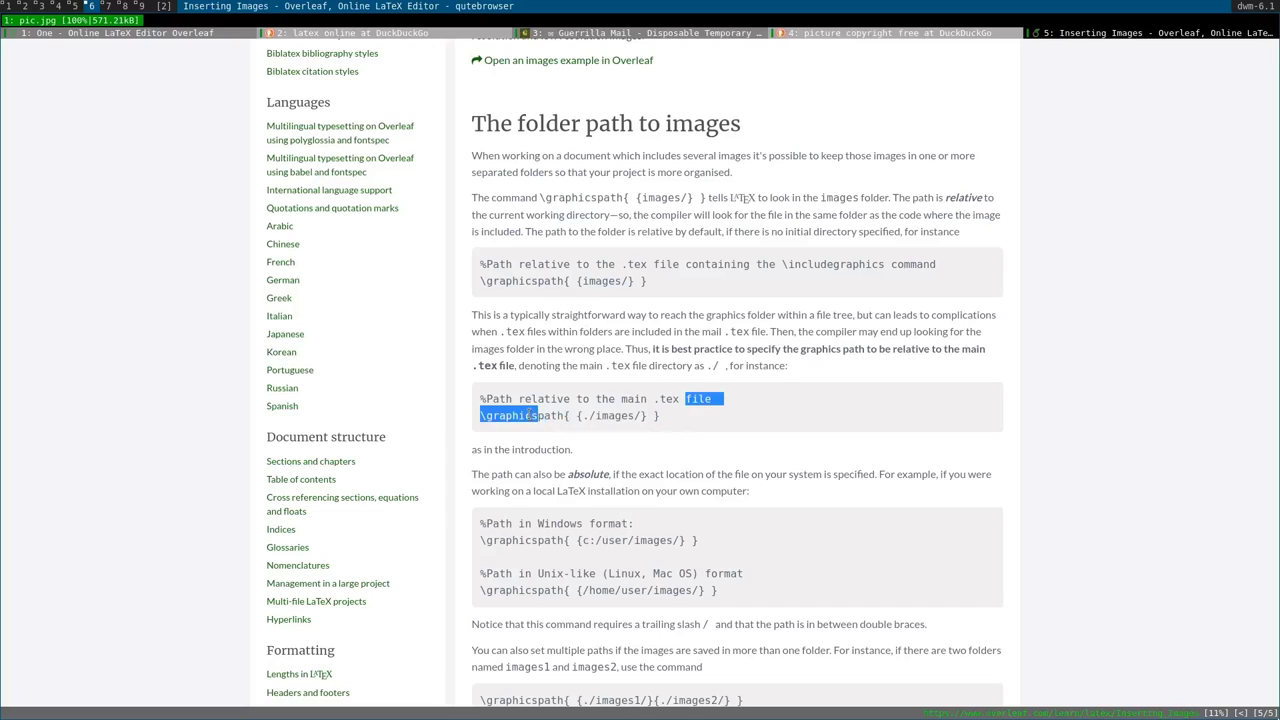
left_click(528, 415)
Read through the guide's width/height sizing and angle=45 rotation examples.
scroll(530, 415, "down", 4)
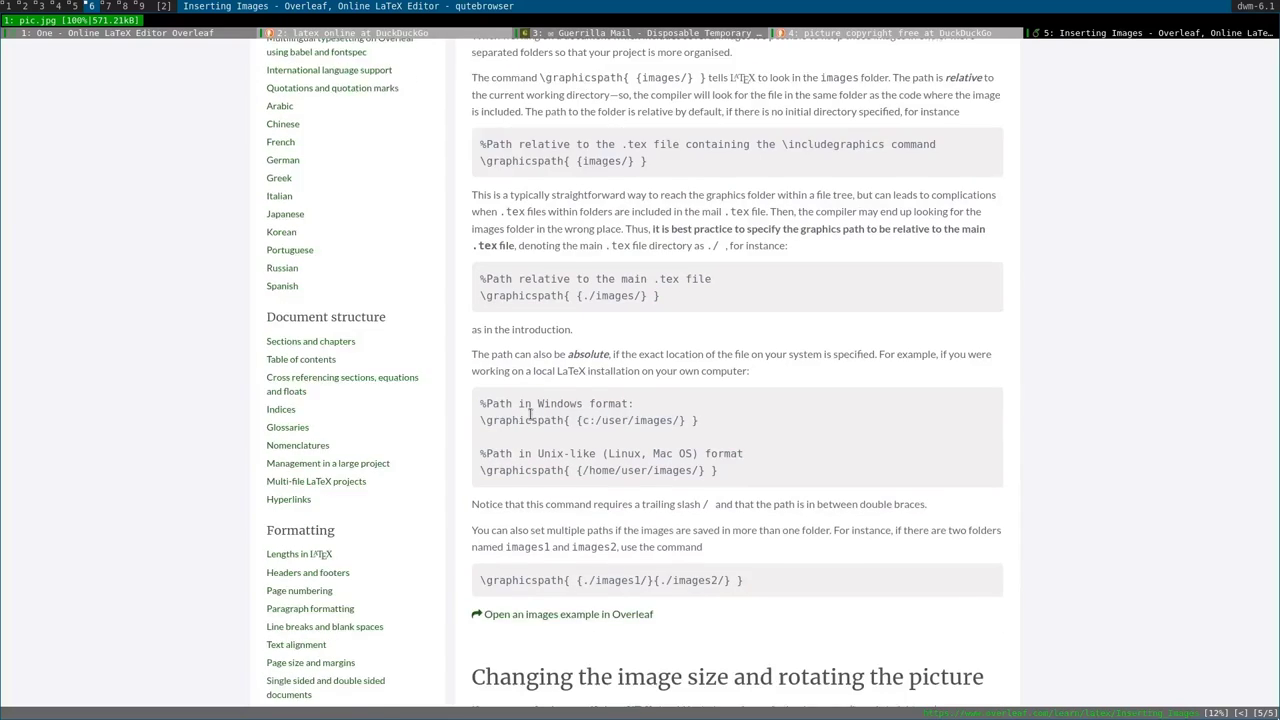
scroll(530, 415, "down", 5)
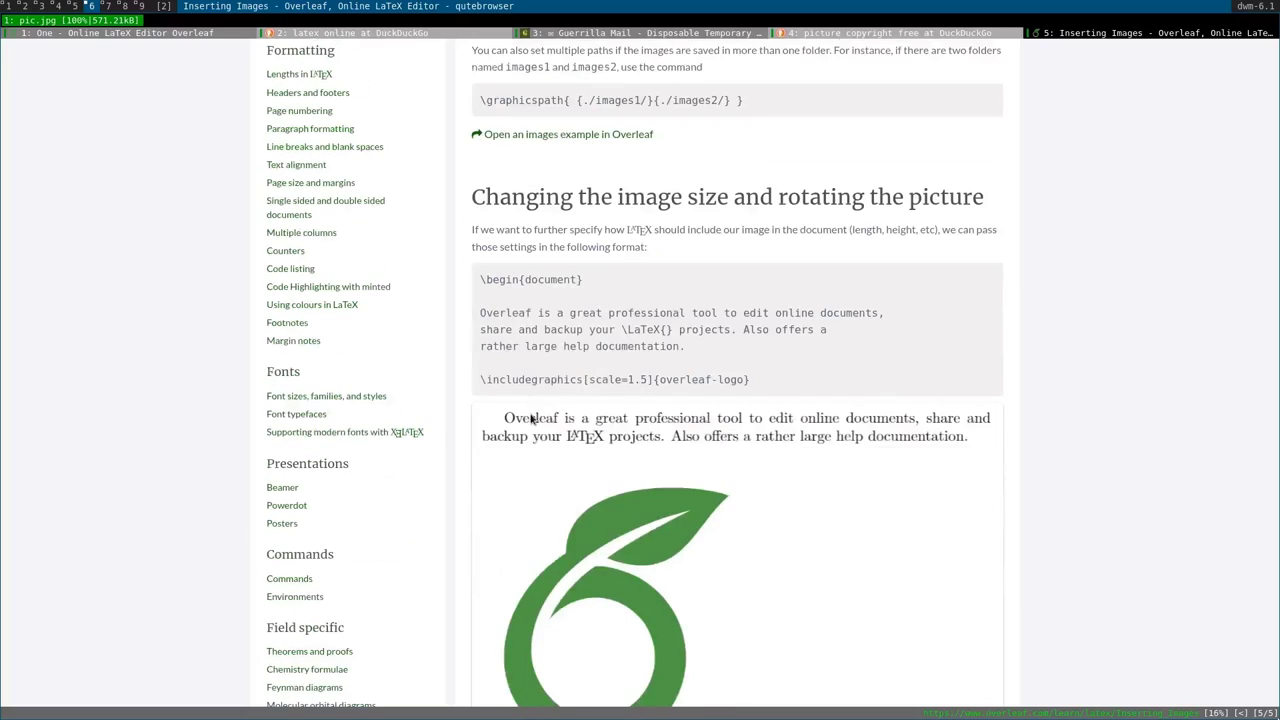
left_click_drag(676, 380, 557, 380)
scroll(557, 380, "down", 7)
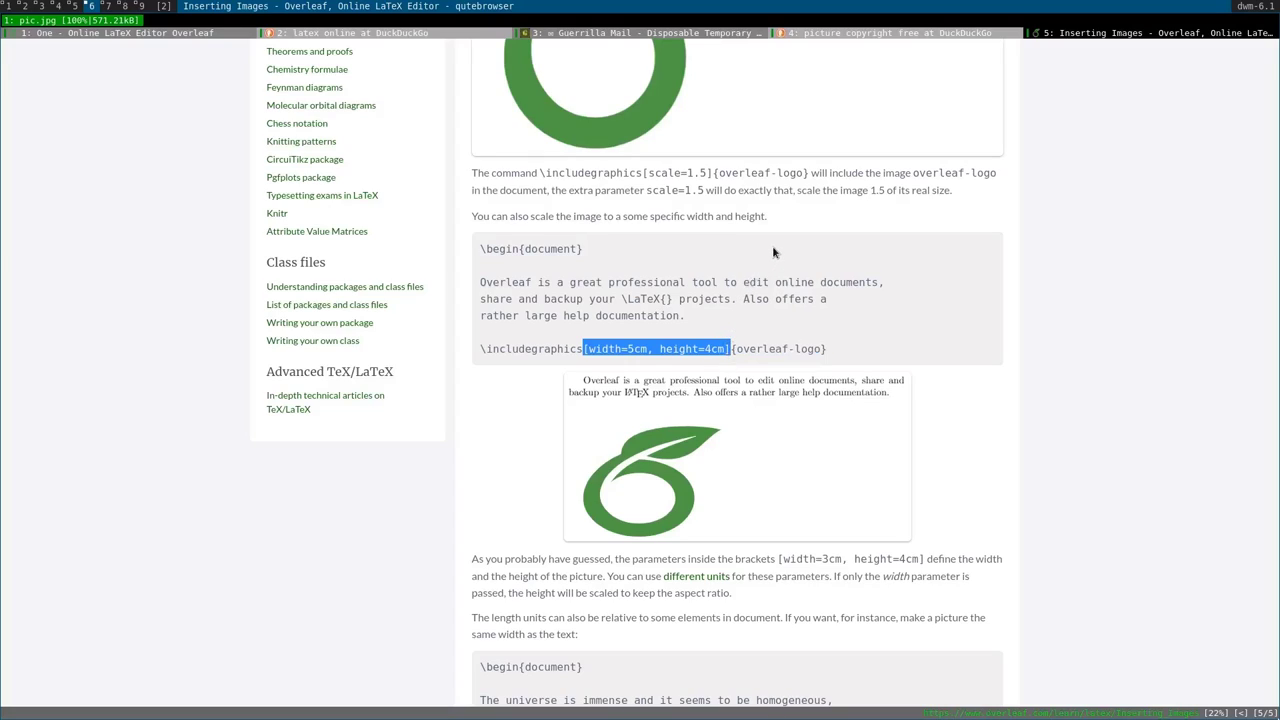
scroll(750, 295, "down", 10)
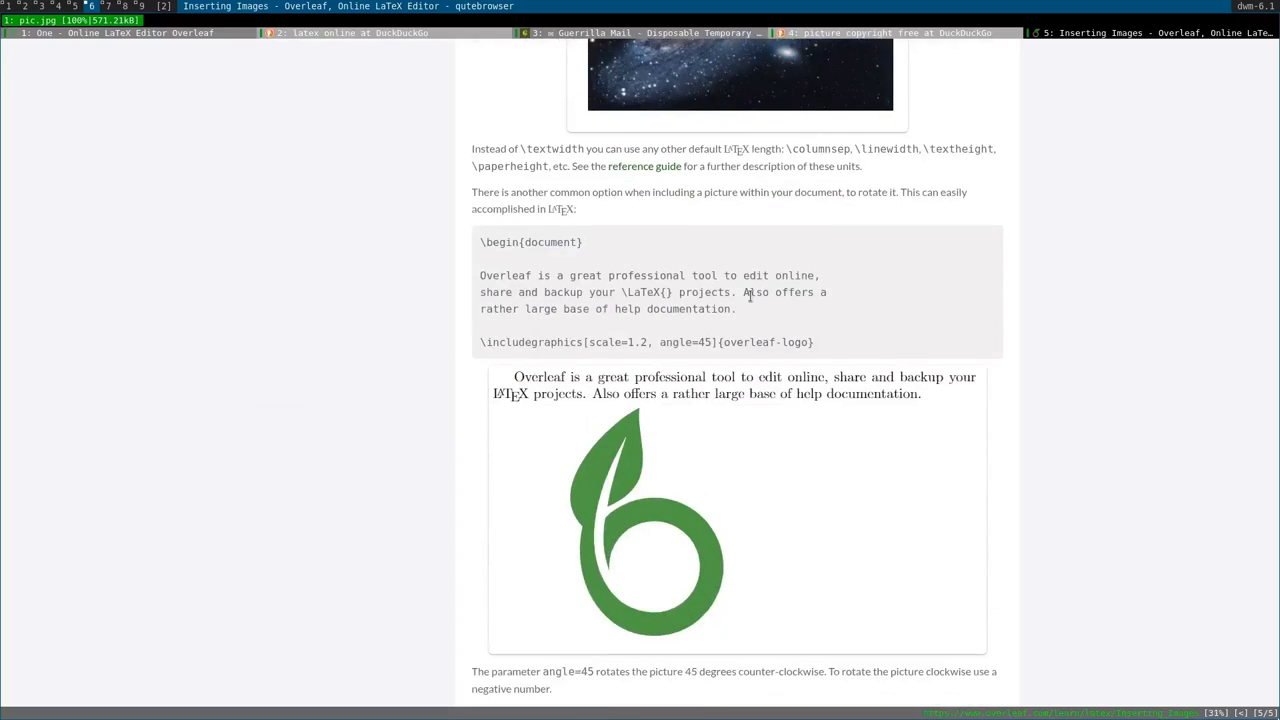
scroll(750, 295, "down", 1)
left_click_drag(722, 300, 654, 298)
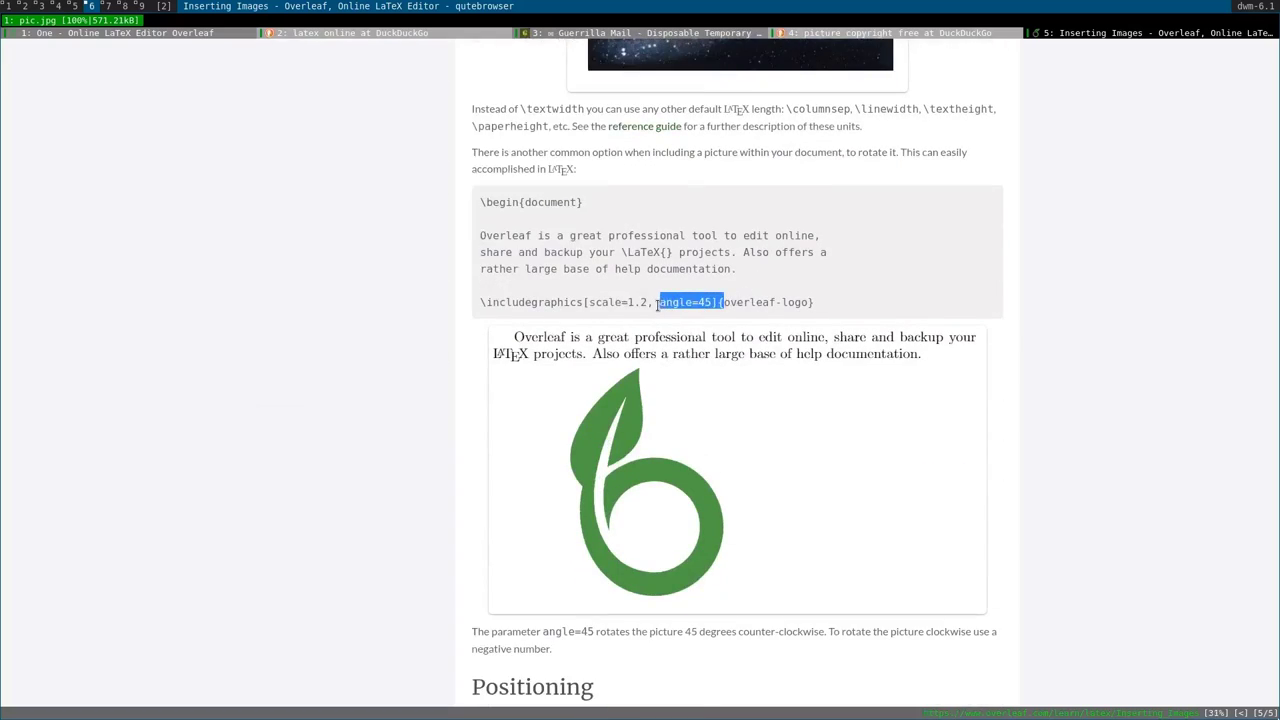
left_click(654, 298)
scroll(658, 313, "down", 15)
scroll(658, 313, "down", 15)
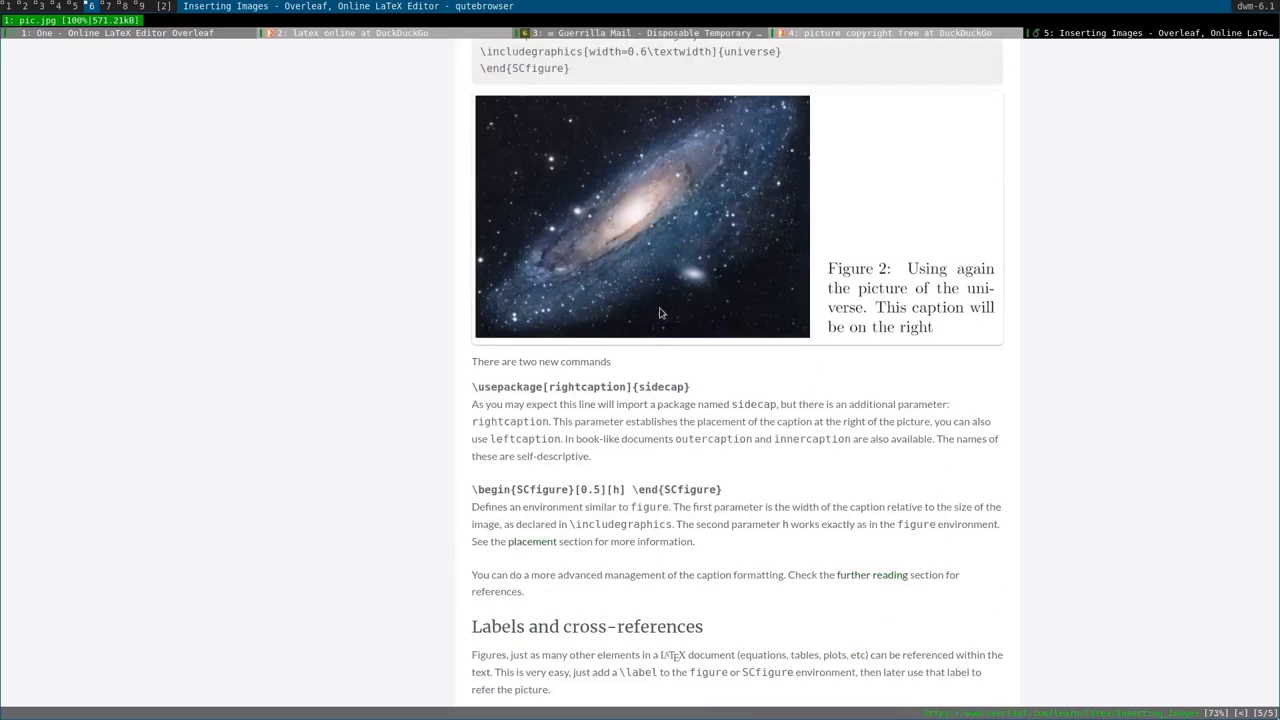
Close the documentation, picture-search and Guerrilla Mail tabs, then view Overleaf and the 'latex online' results.
key("d")
key("d")
key("d")
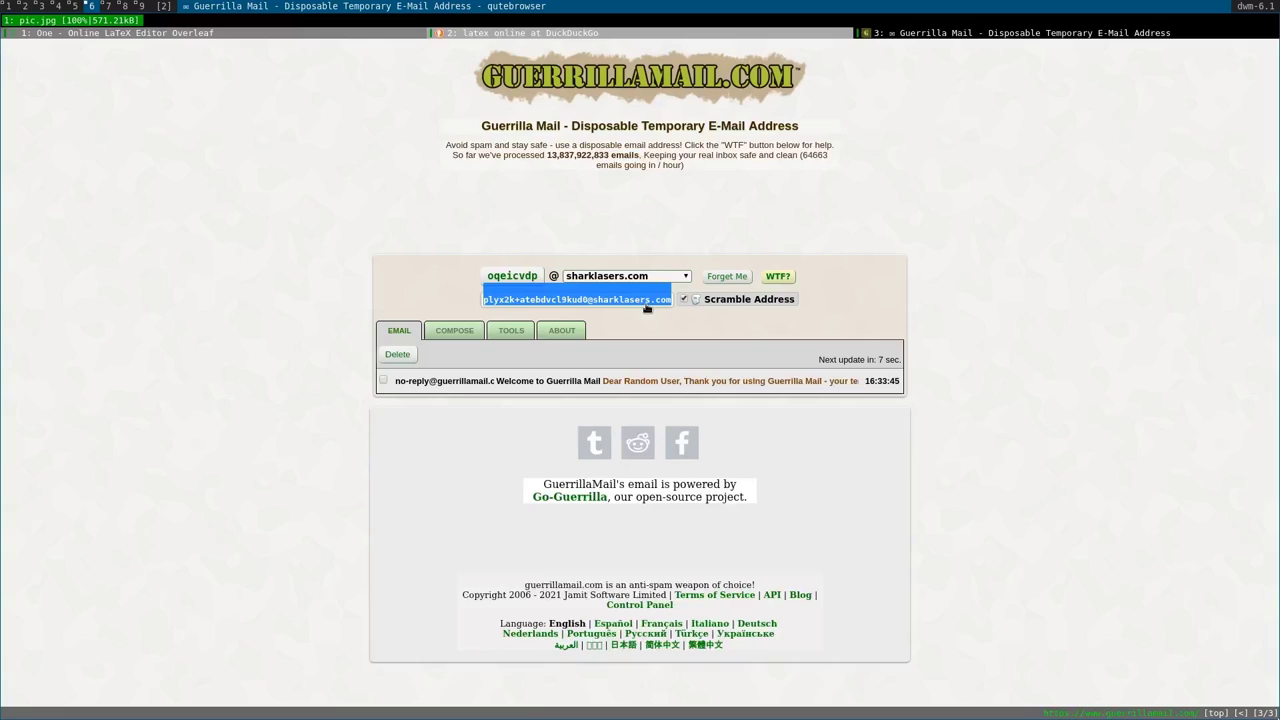
key("shift+k")
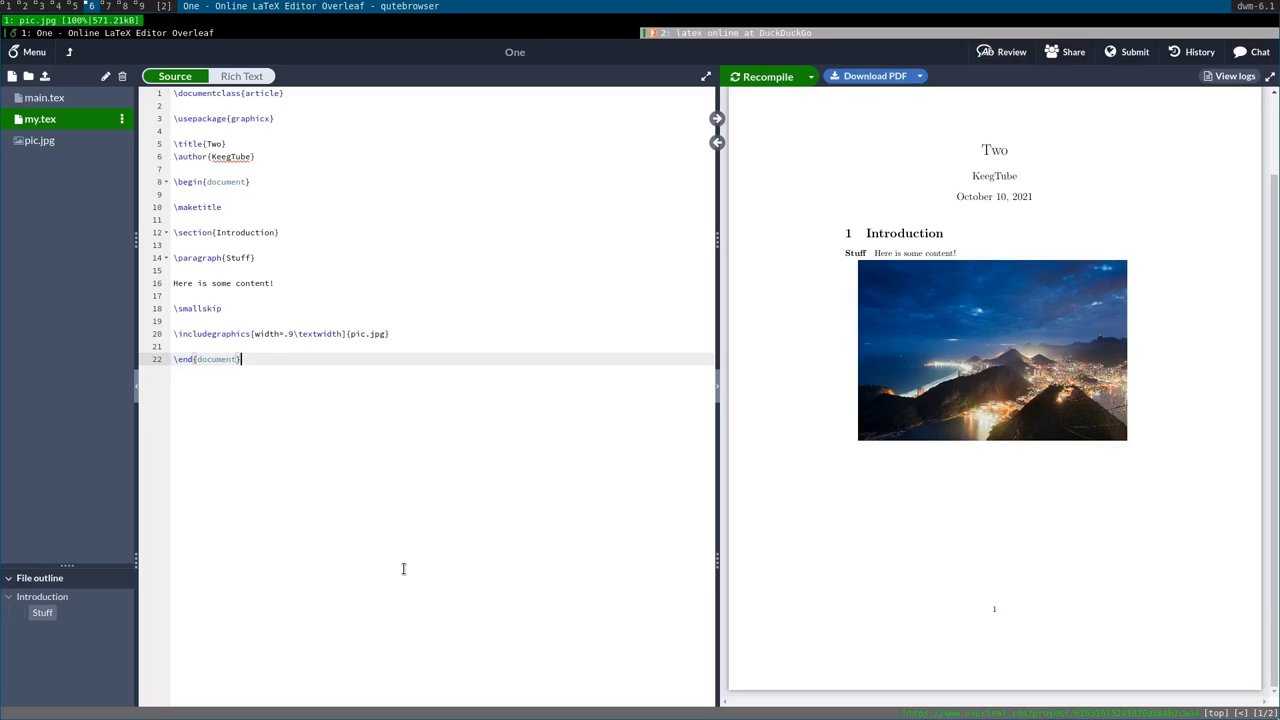
key("J")
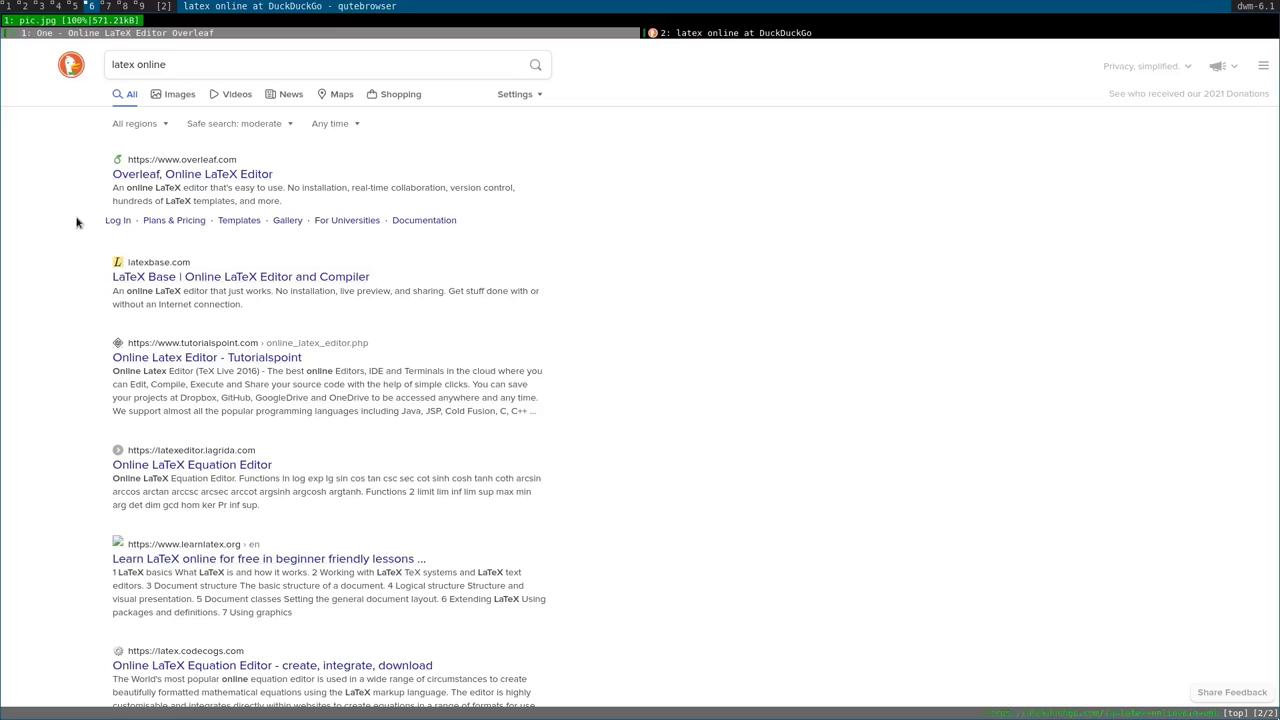
Open the 'LaTeX Base | Online LaTeX Editor and Compiler' search result in a new tab.
key("shift+f")
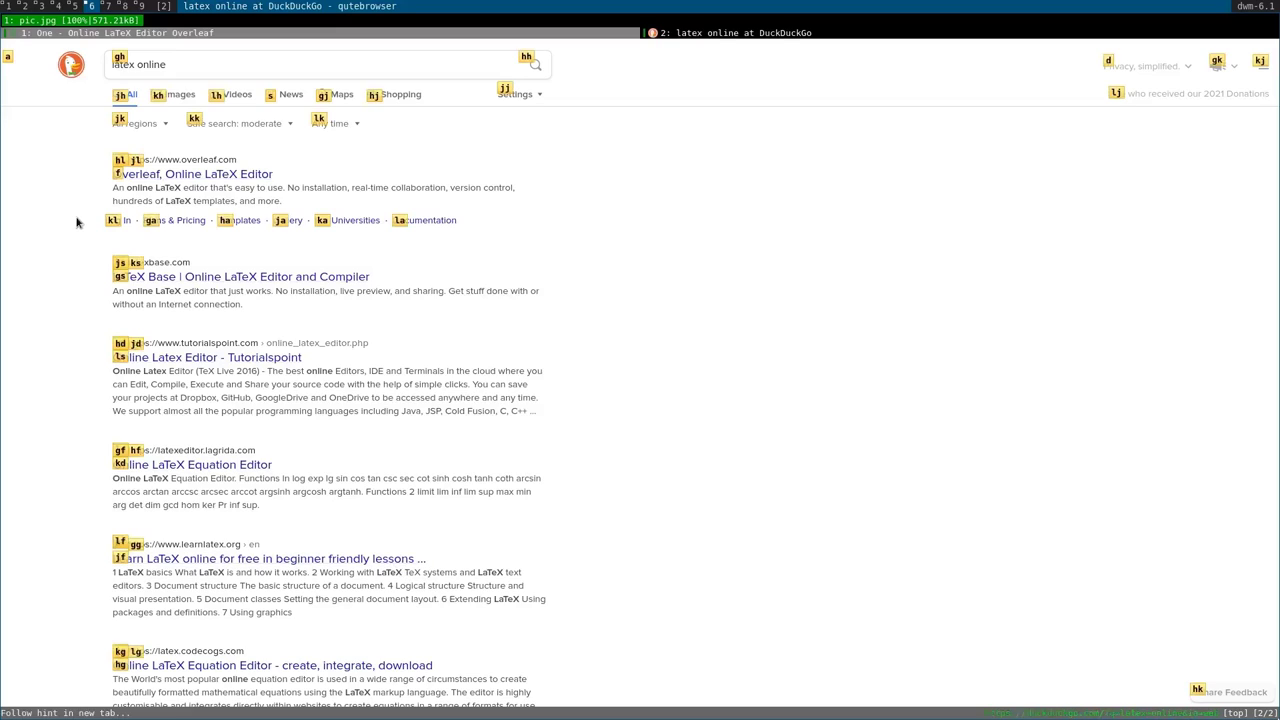
key("g")
key("s")
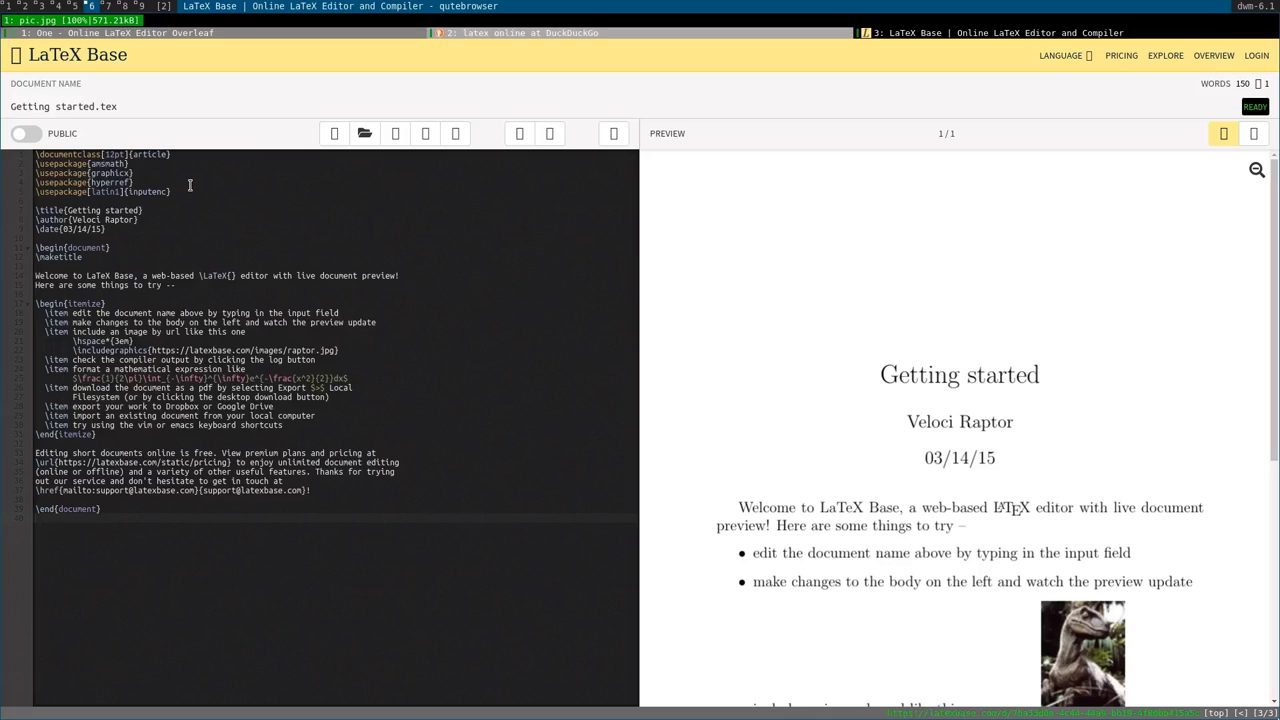
Insert two test lines, 'fdjaslkfjdsal' and 'fdjaslkfdsajkf', above the 'Editing short documents' paragraph.
left_click(190, 185)
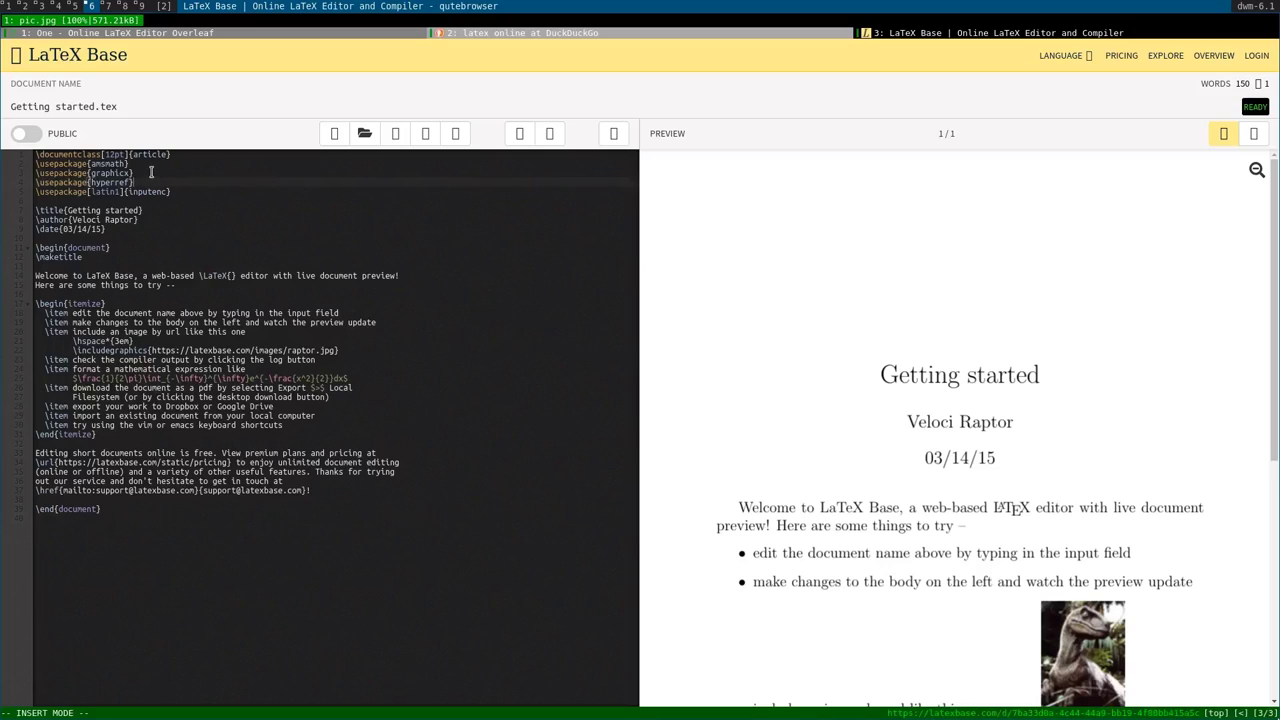
left_click(152, 172)
left_click(318, 414)
left_click(316, 444)
key("Return")
key("Return")
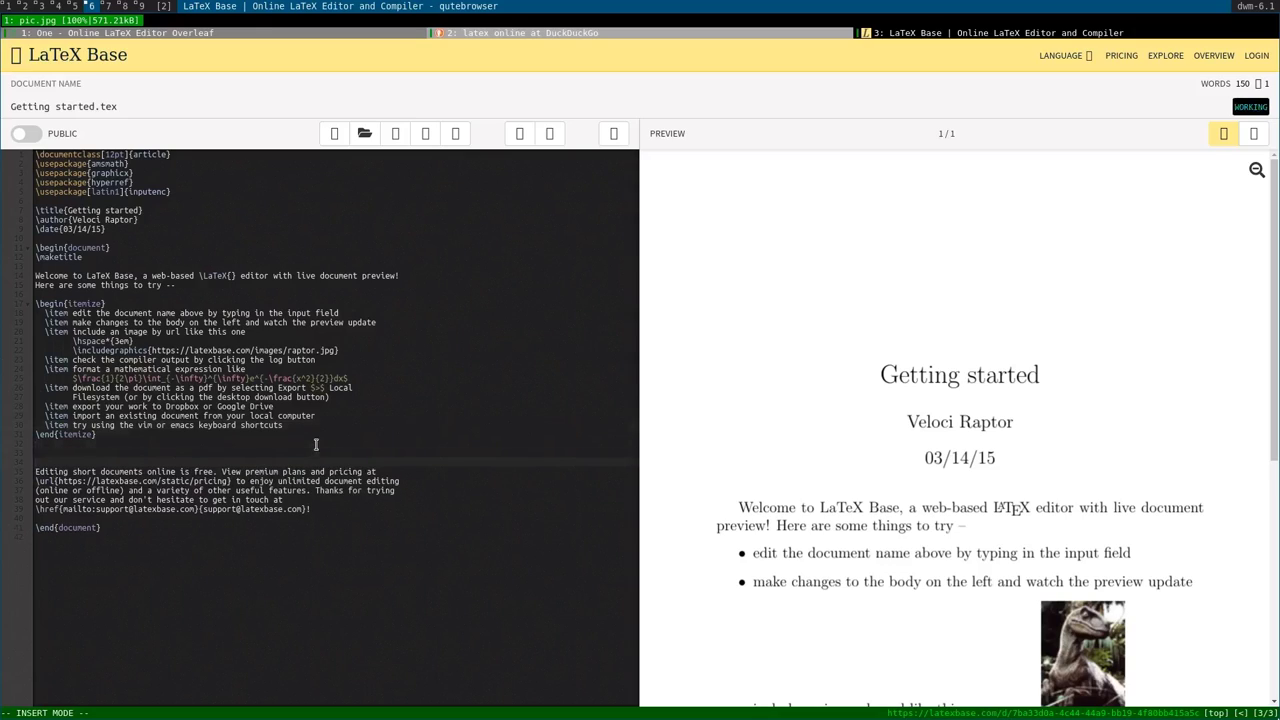
type("fdjaslkfjdsal")
key("Return")
key("Return")
type("fdjaslkfdsajkf")
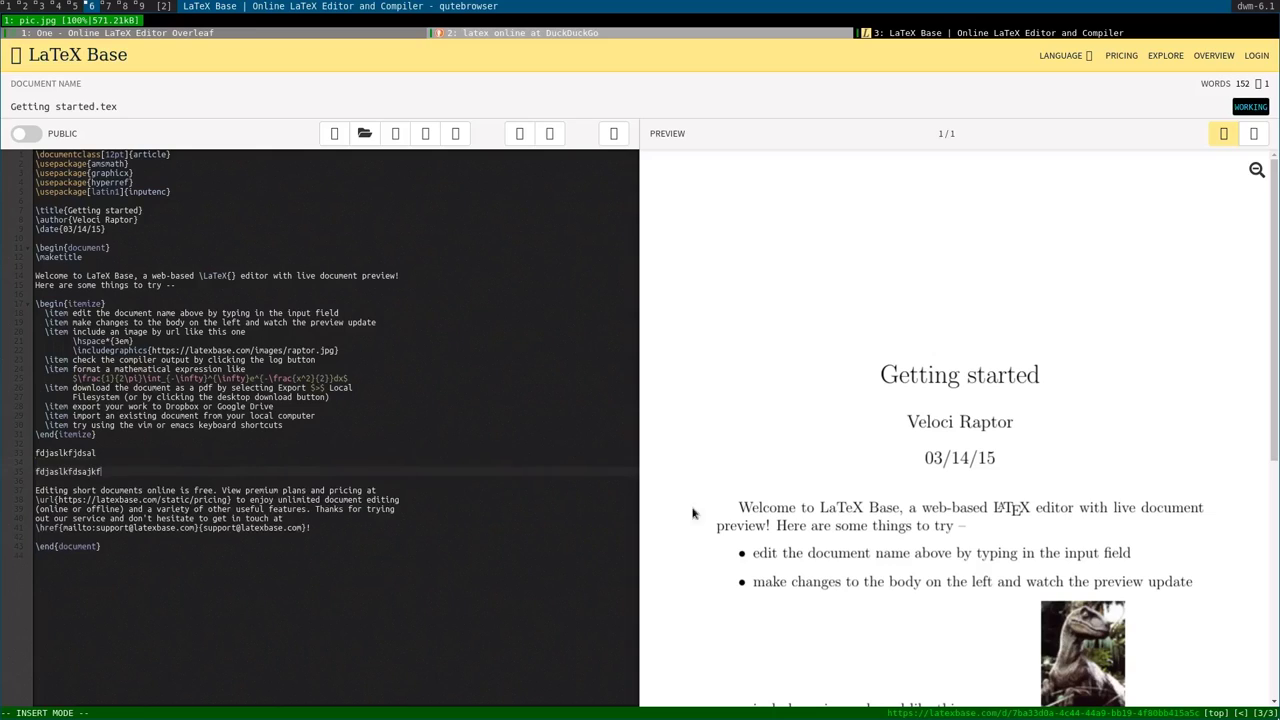
Copy the document's web address and try switching it from public to private.
scroll(692, 513, "down", 5)
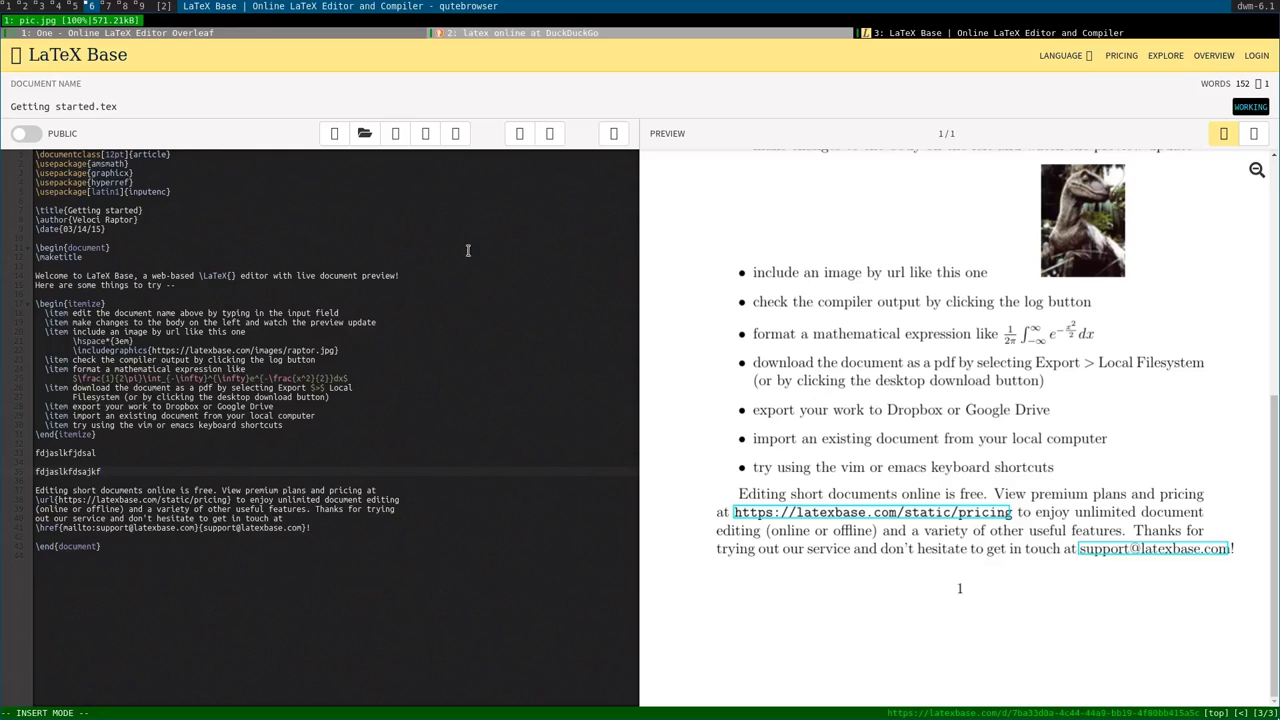
scroll(920, 320, "down", 4)
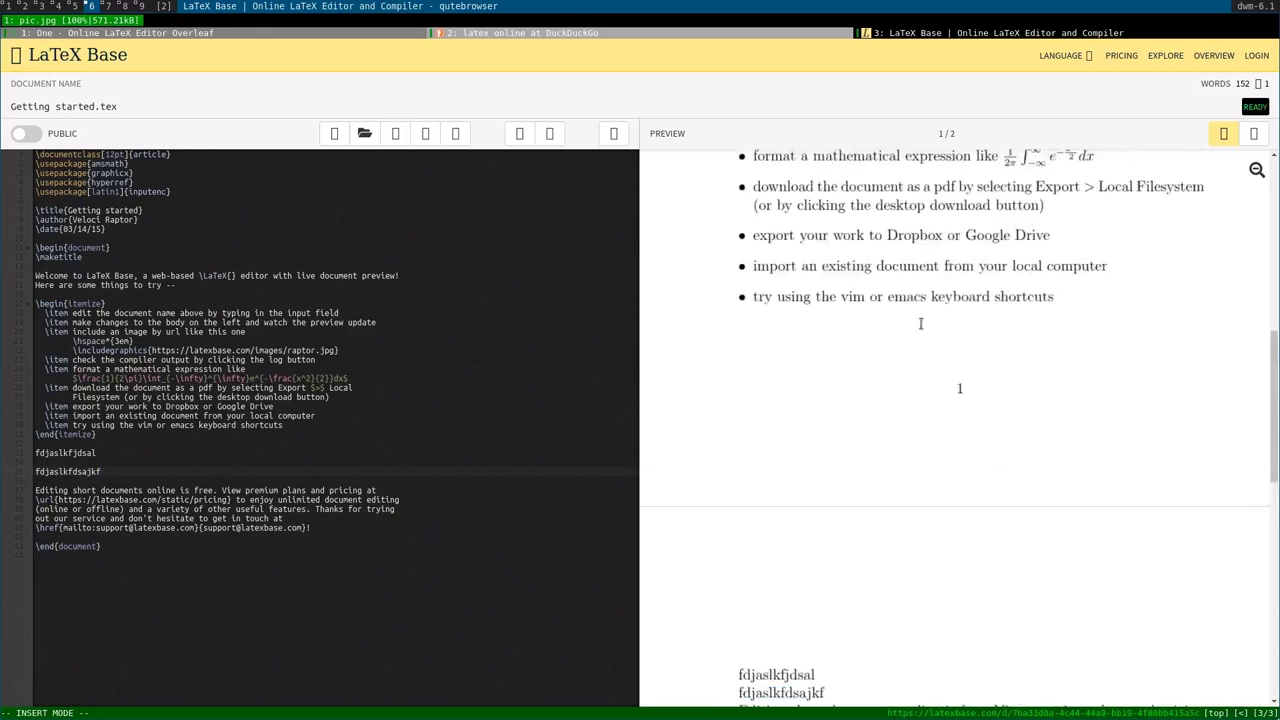
scroll(922, 328, "down", 2)
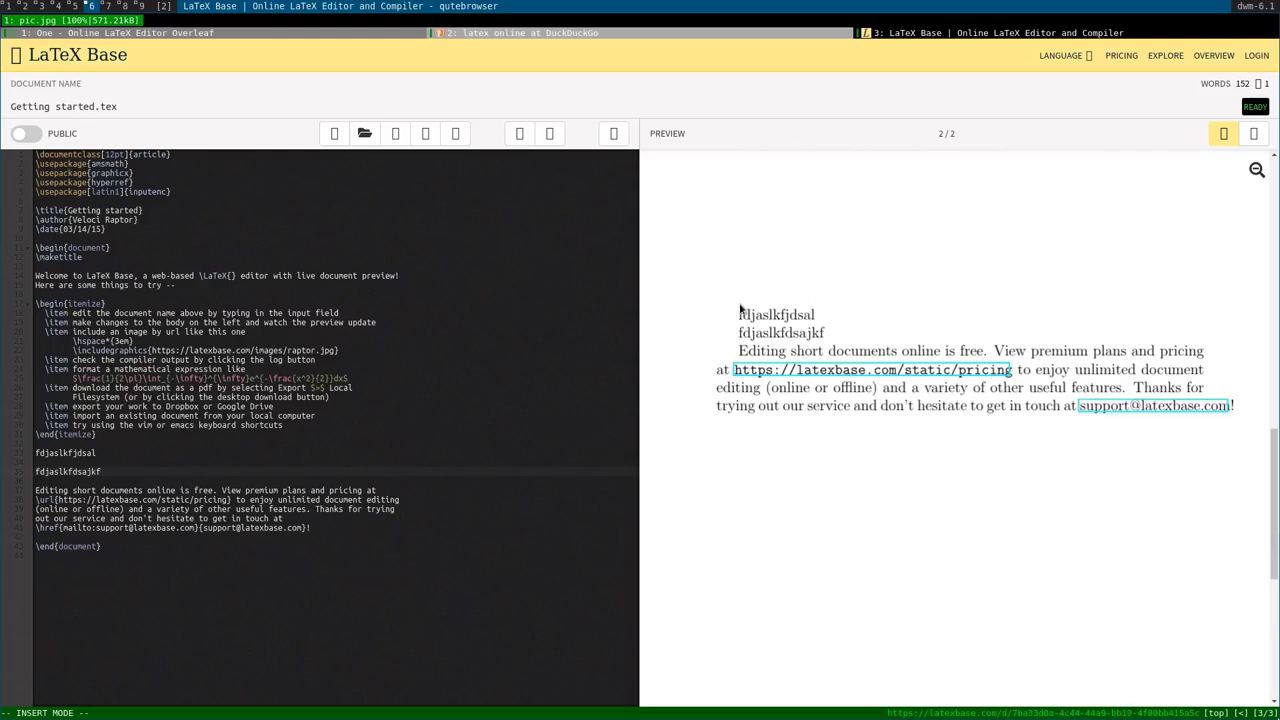
left_click_drag(743, 311, 794, 315)
left_click(794, 315)
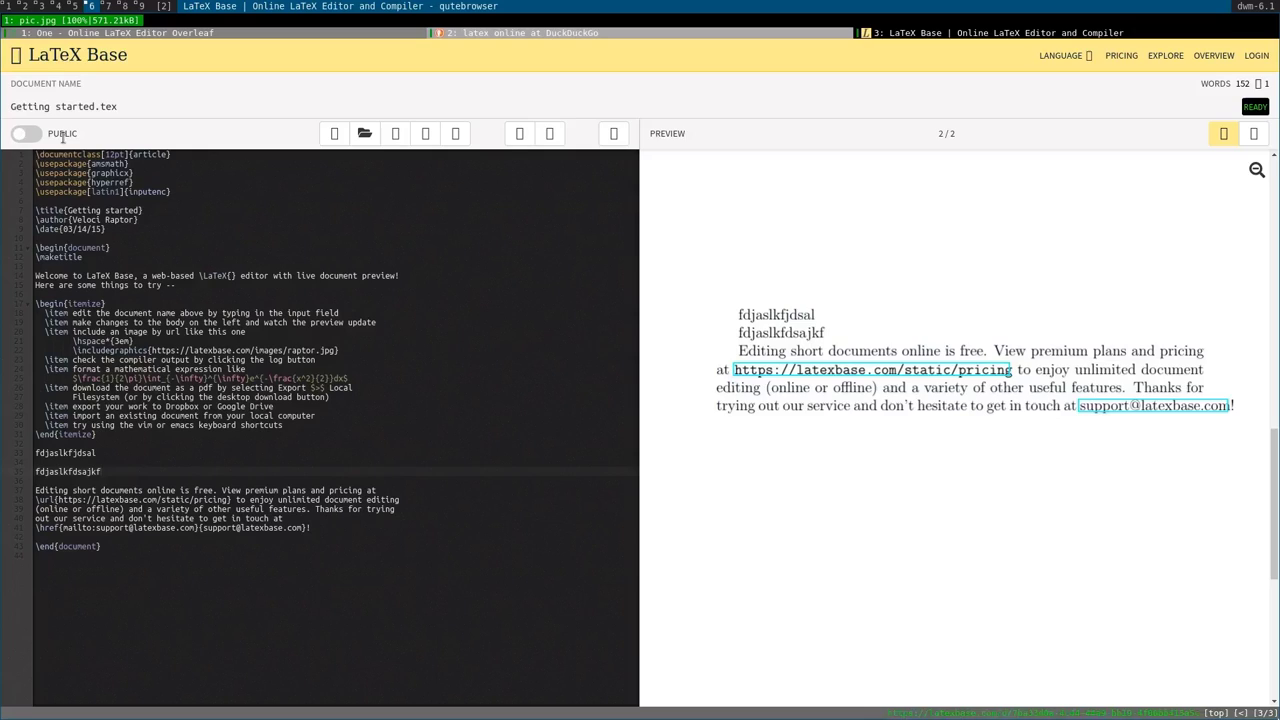
key("y")
left_click(25, 140)
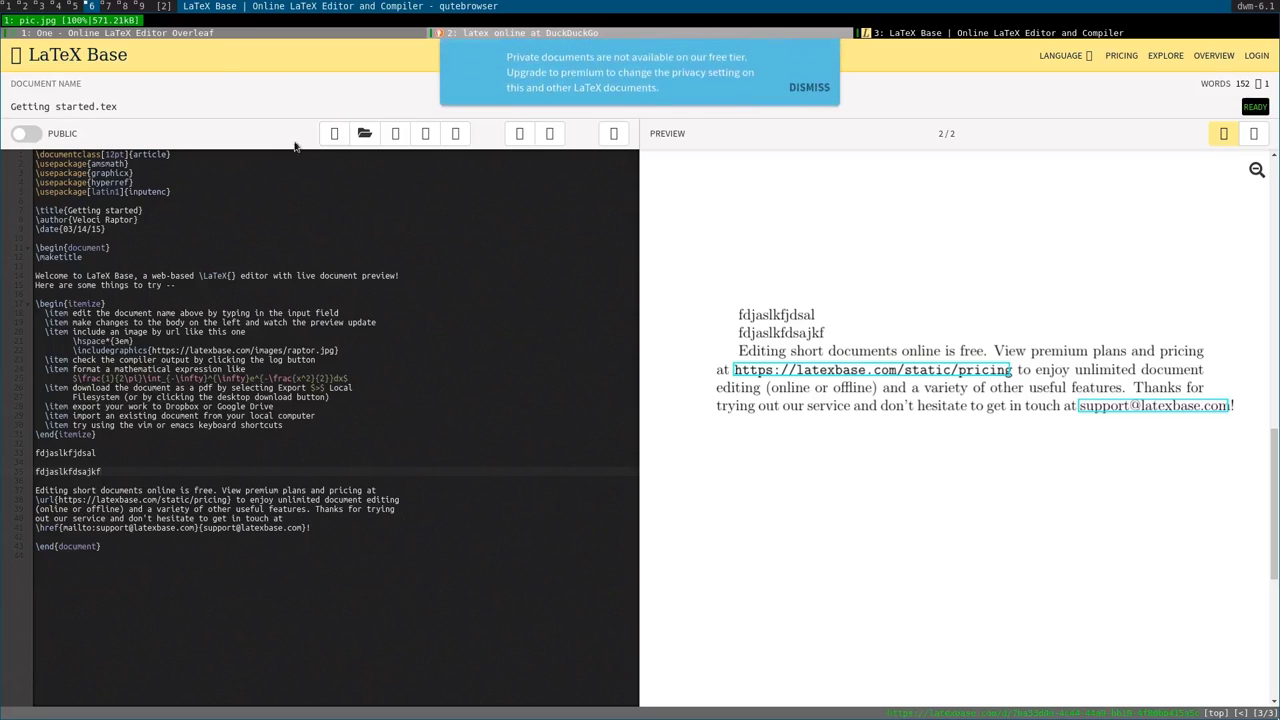
View the Plans And Pricing page from the premium notice, then close the LaTeX Base tab.
left_click_drag(551, 72, 731, 77)
left_click(731, 77)
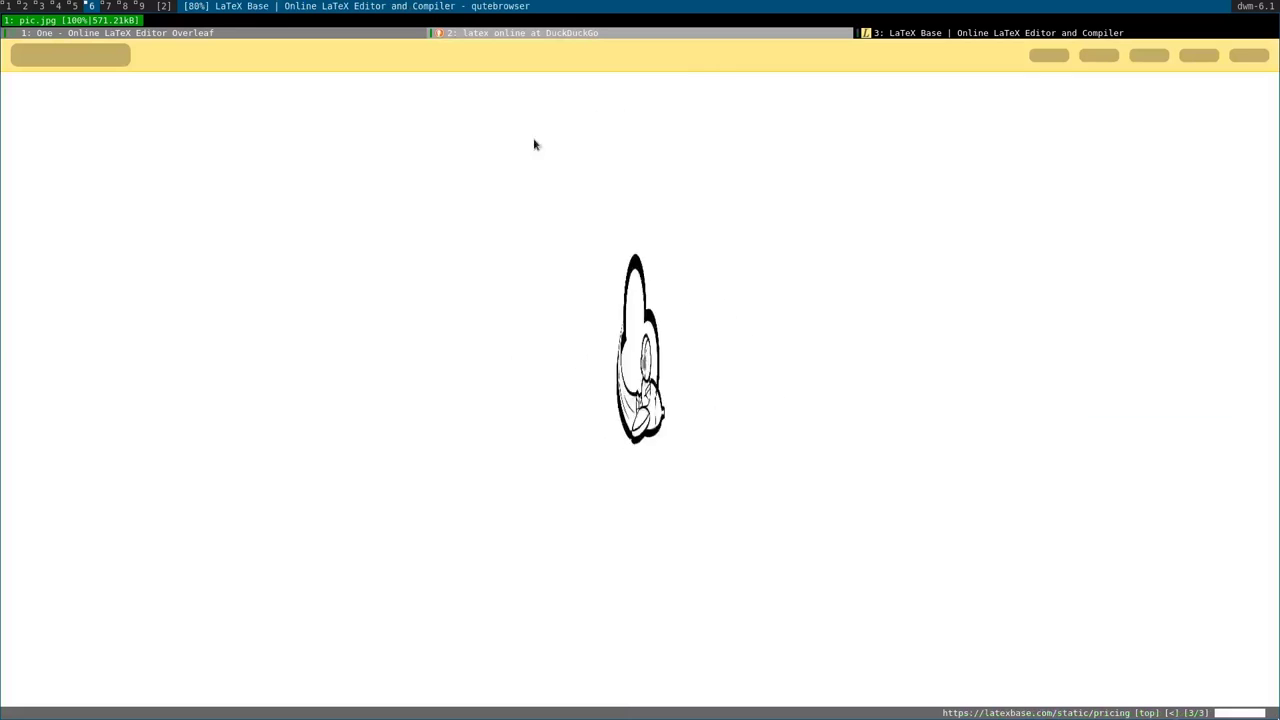
key("H")
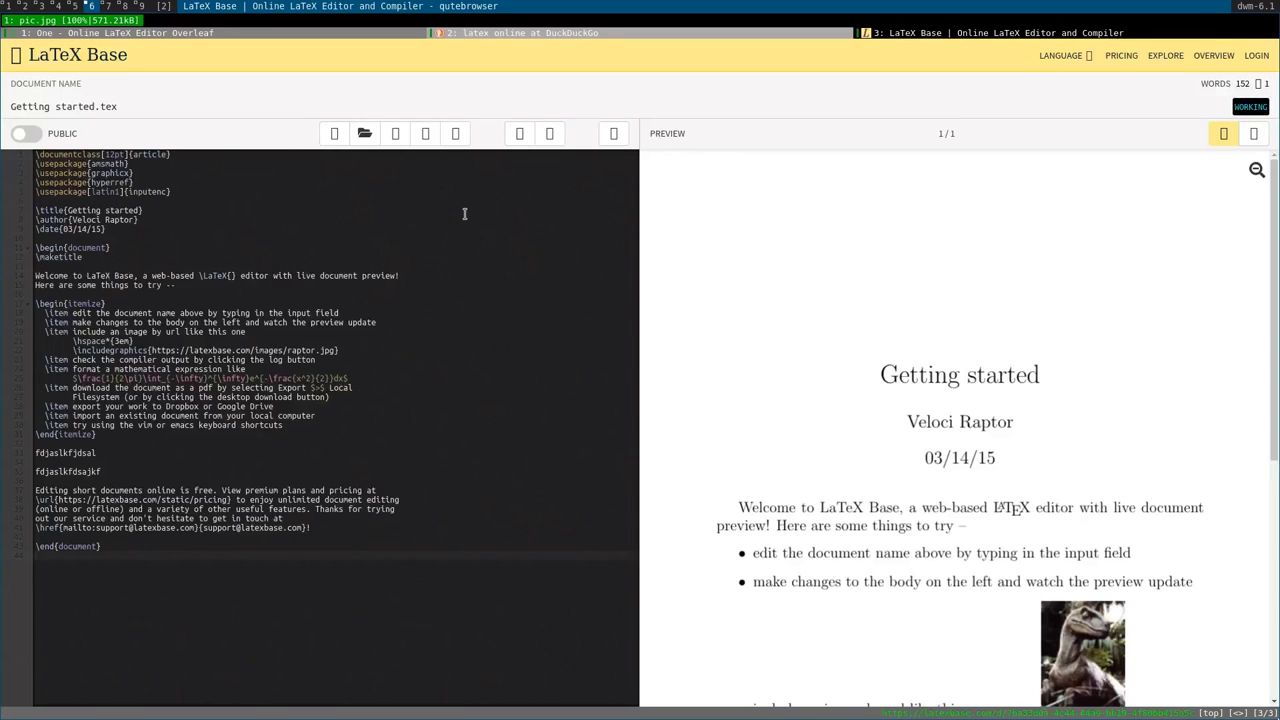
key("L")
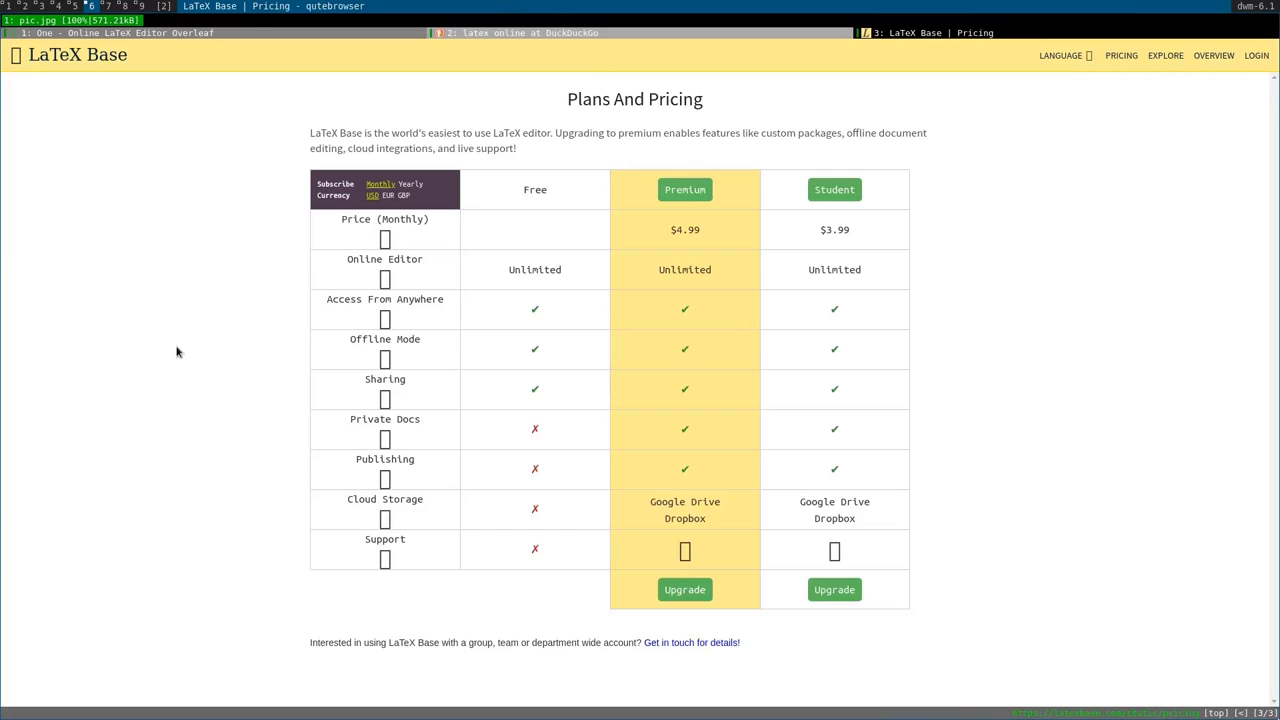
key("d")
key("d")
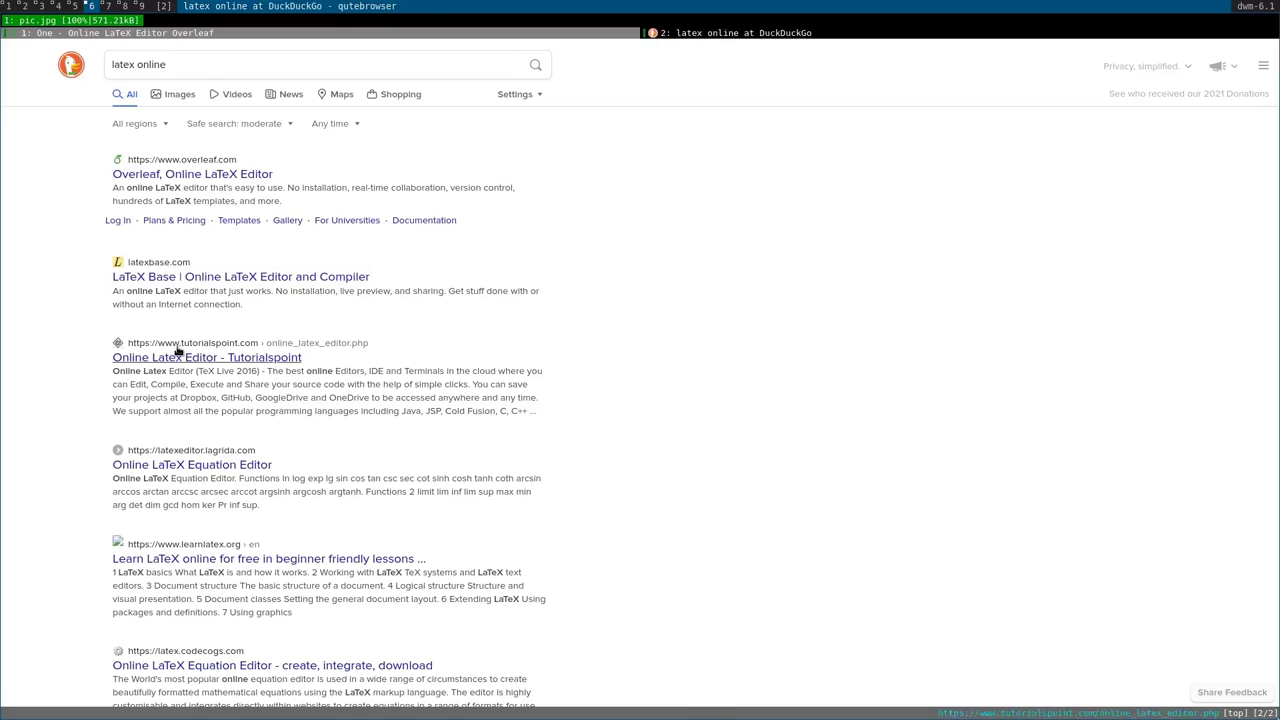